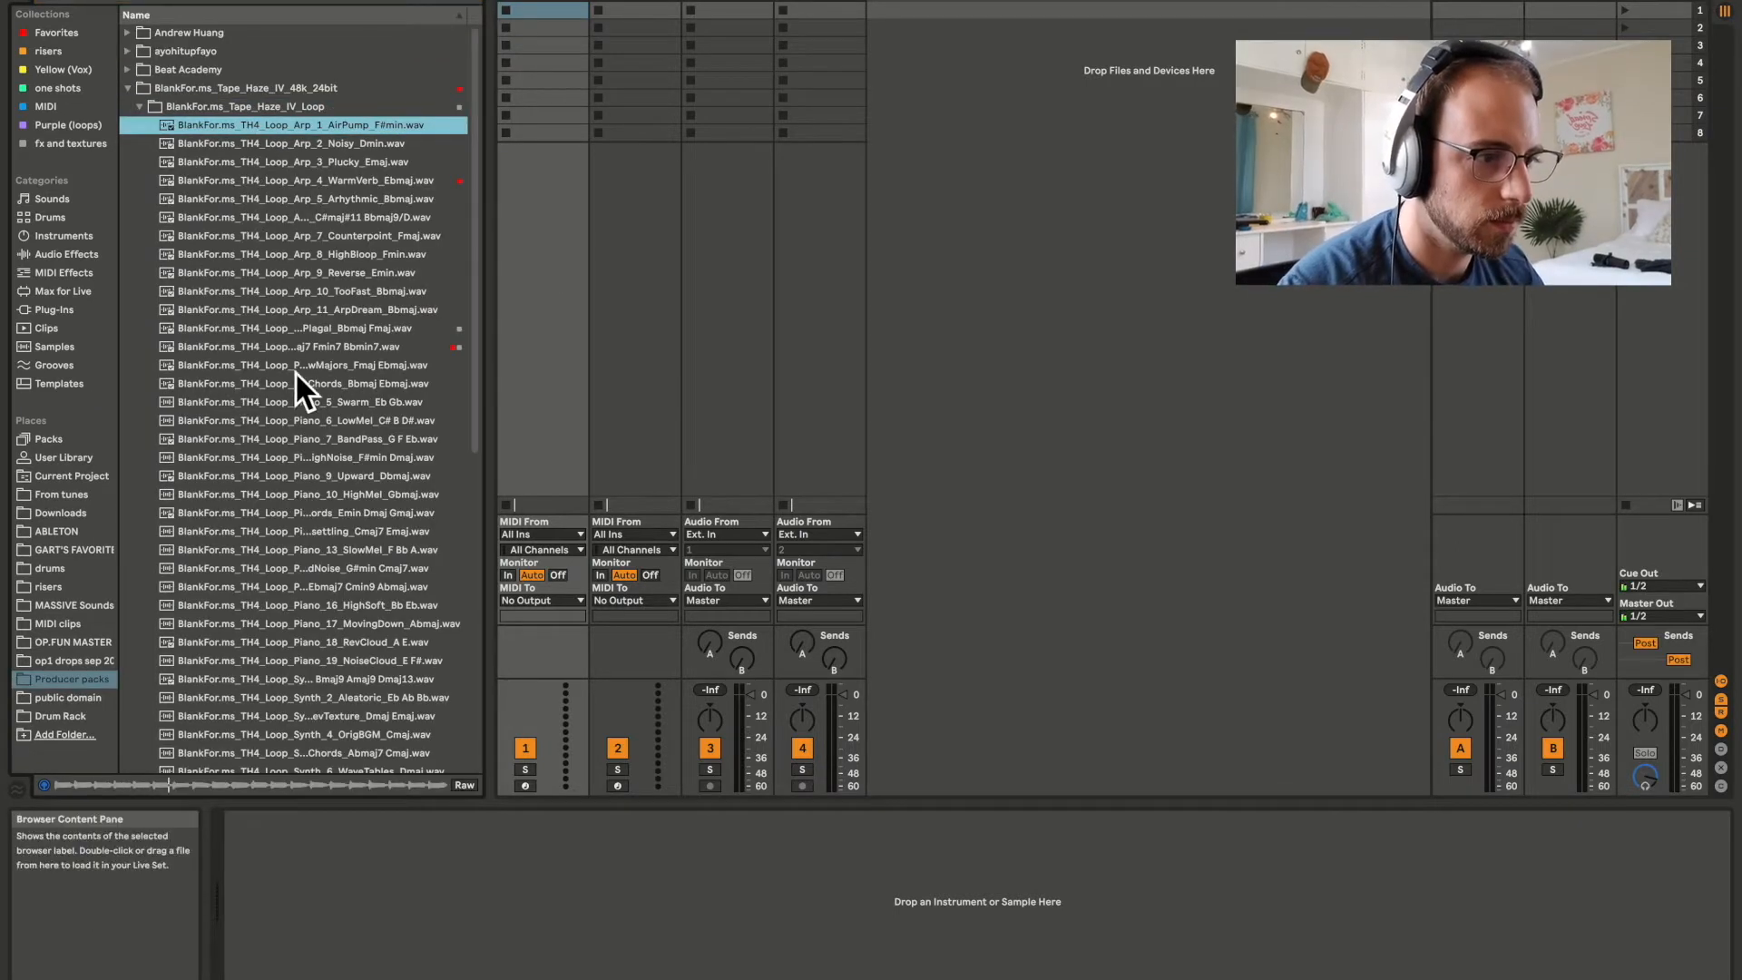
Load the BlankFor.ms piano chords loop in Bbmaj Ebmaj into the first slot of track 4 and play it.
{"action": "left_click", "coordinate": [289, 382]}
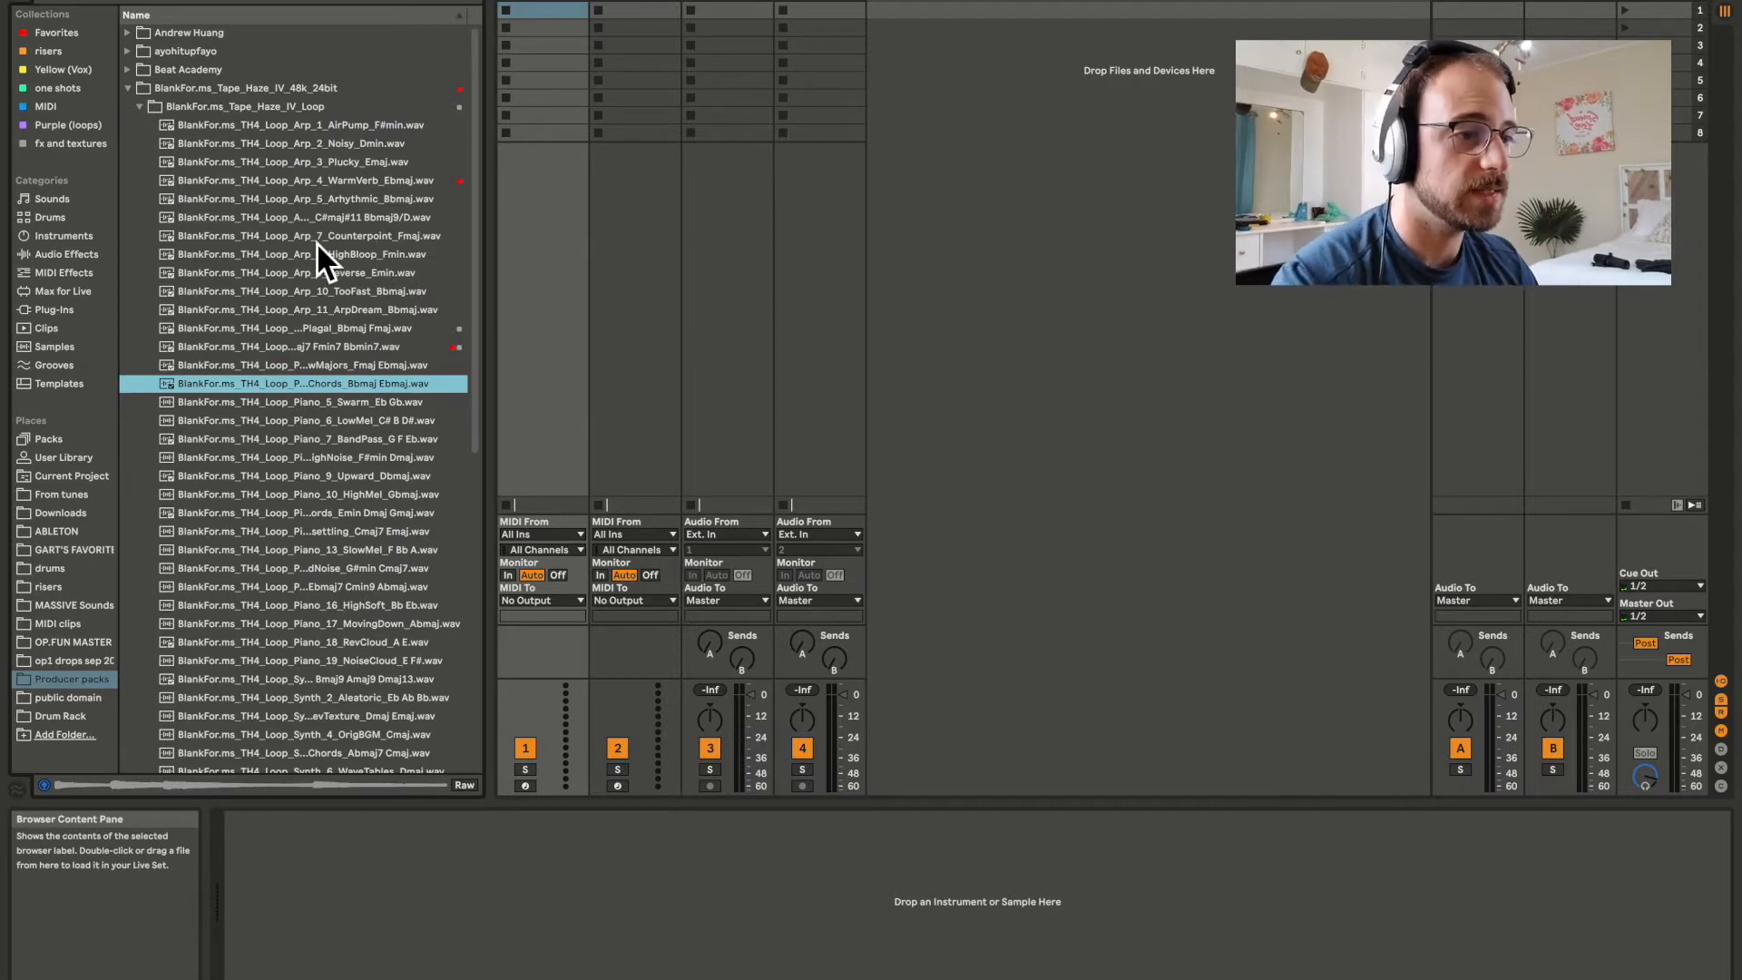
{"action": "left_click_drag", "start_coordinate": [247, 384], "coordinate": [829, 11]}
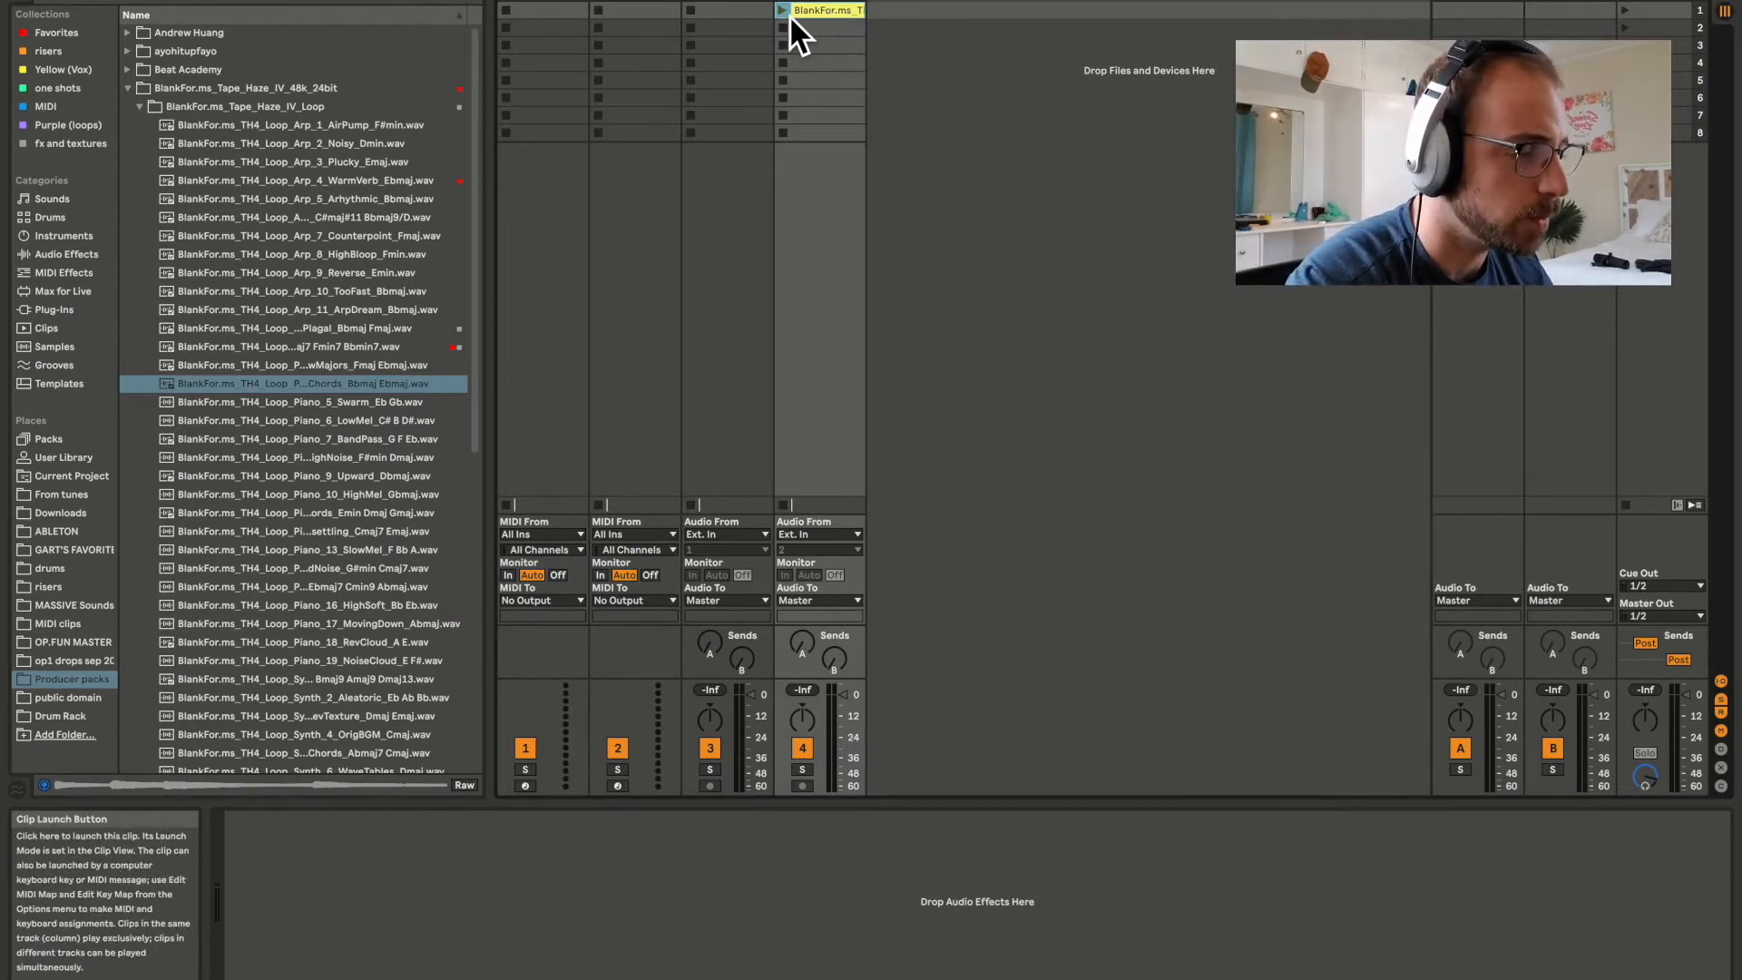
{"action": "left_click", "coordinate": [786, 11]}
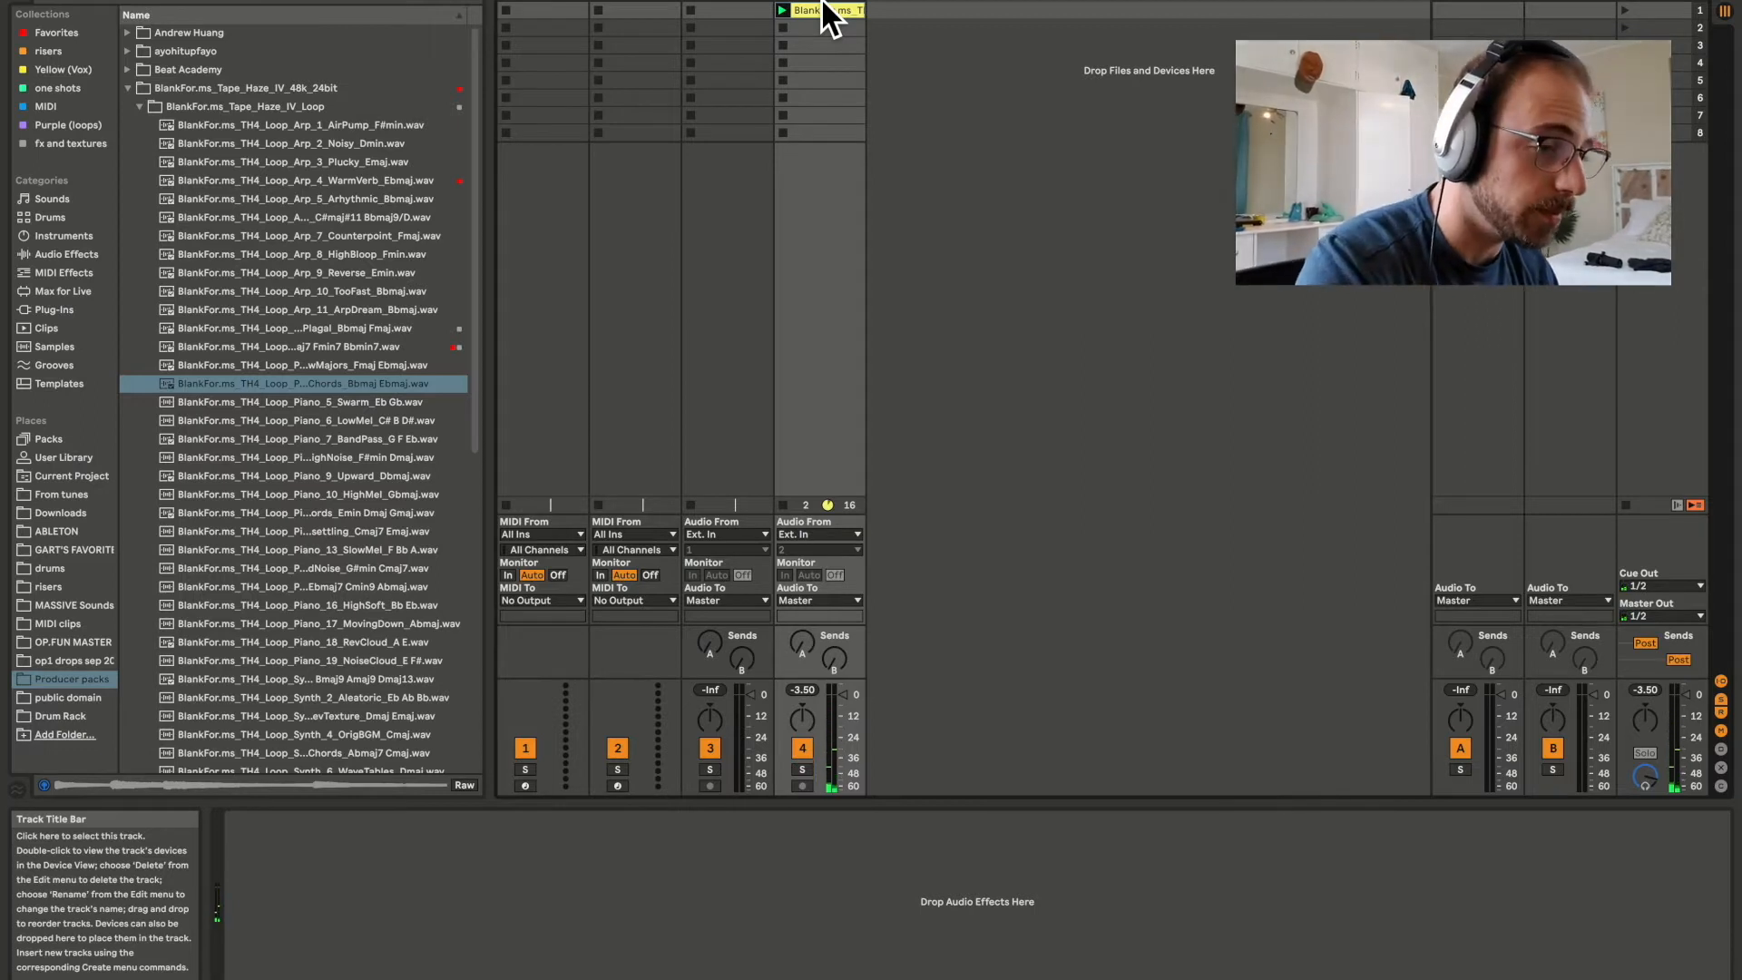
Search the browser for "filter" and add Auto Filter to track 4.
{"action": "key", "text": "super+f"}
{"action": "type", "text": "filter"}
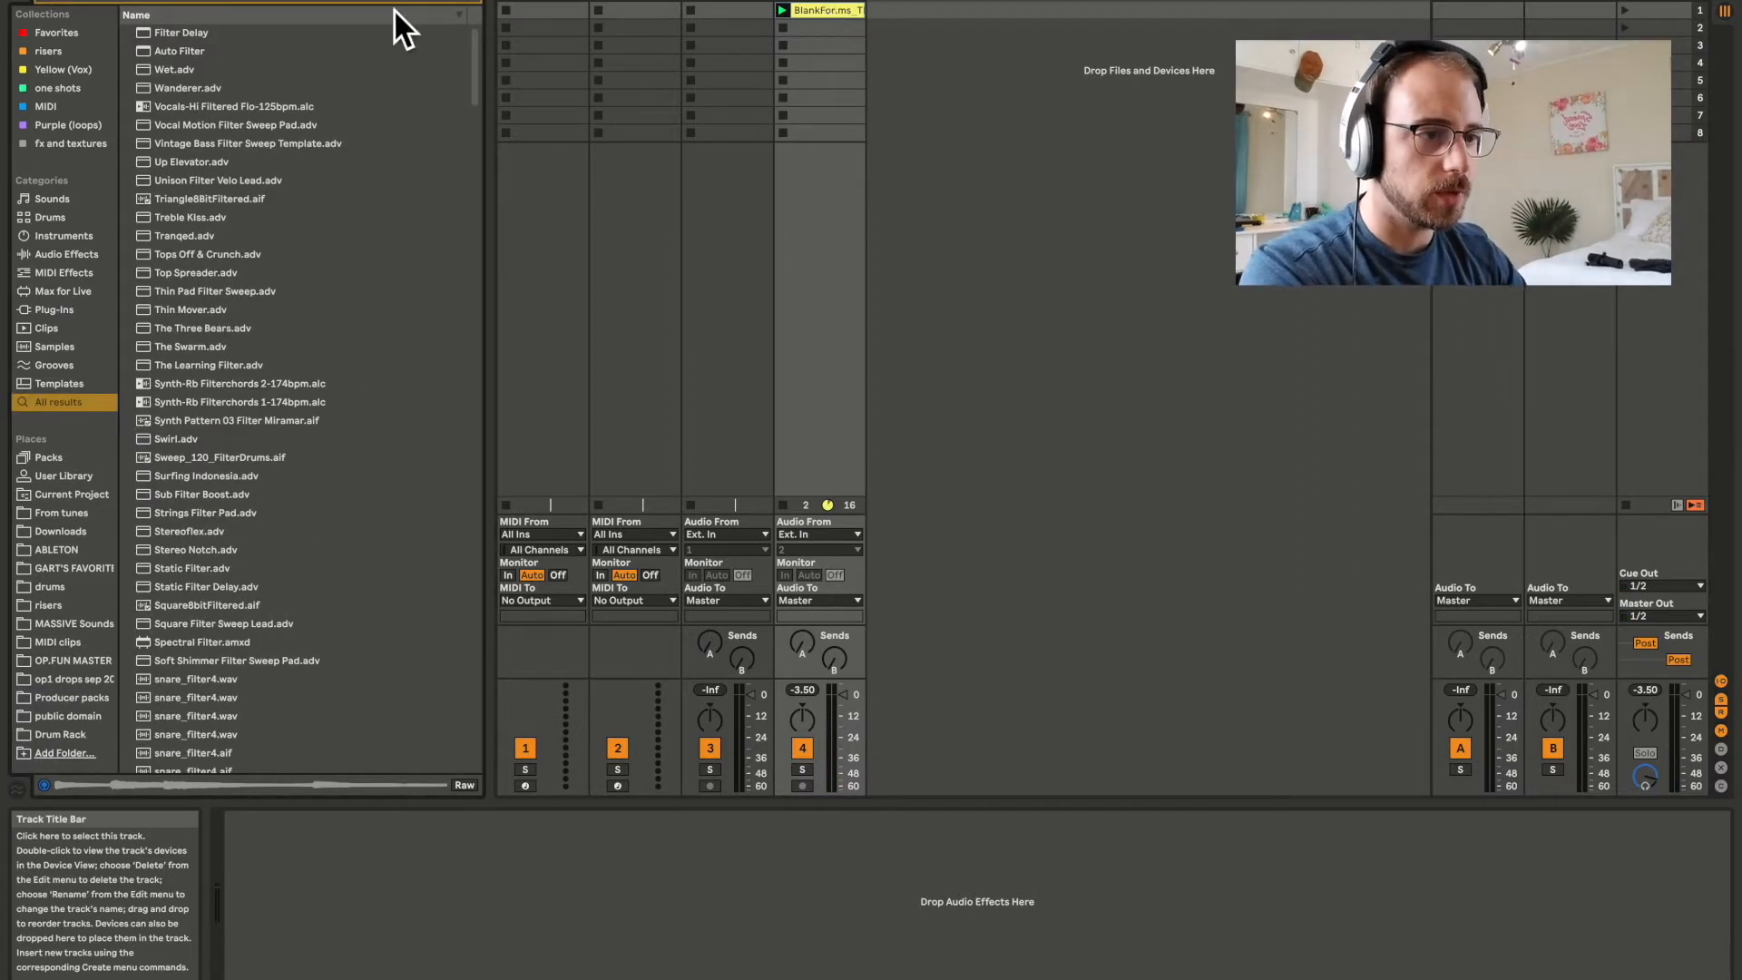
{"action": "left_click_drag", "start_coordinate": [155, 53], "coordinate": [826, 5]}
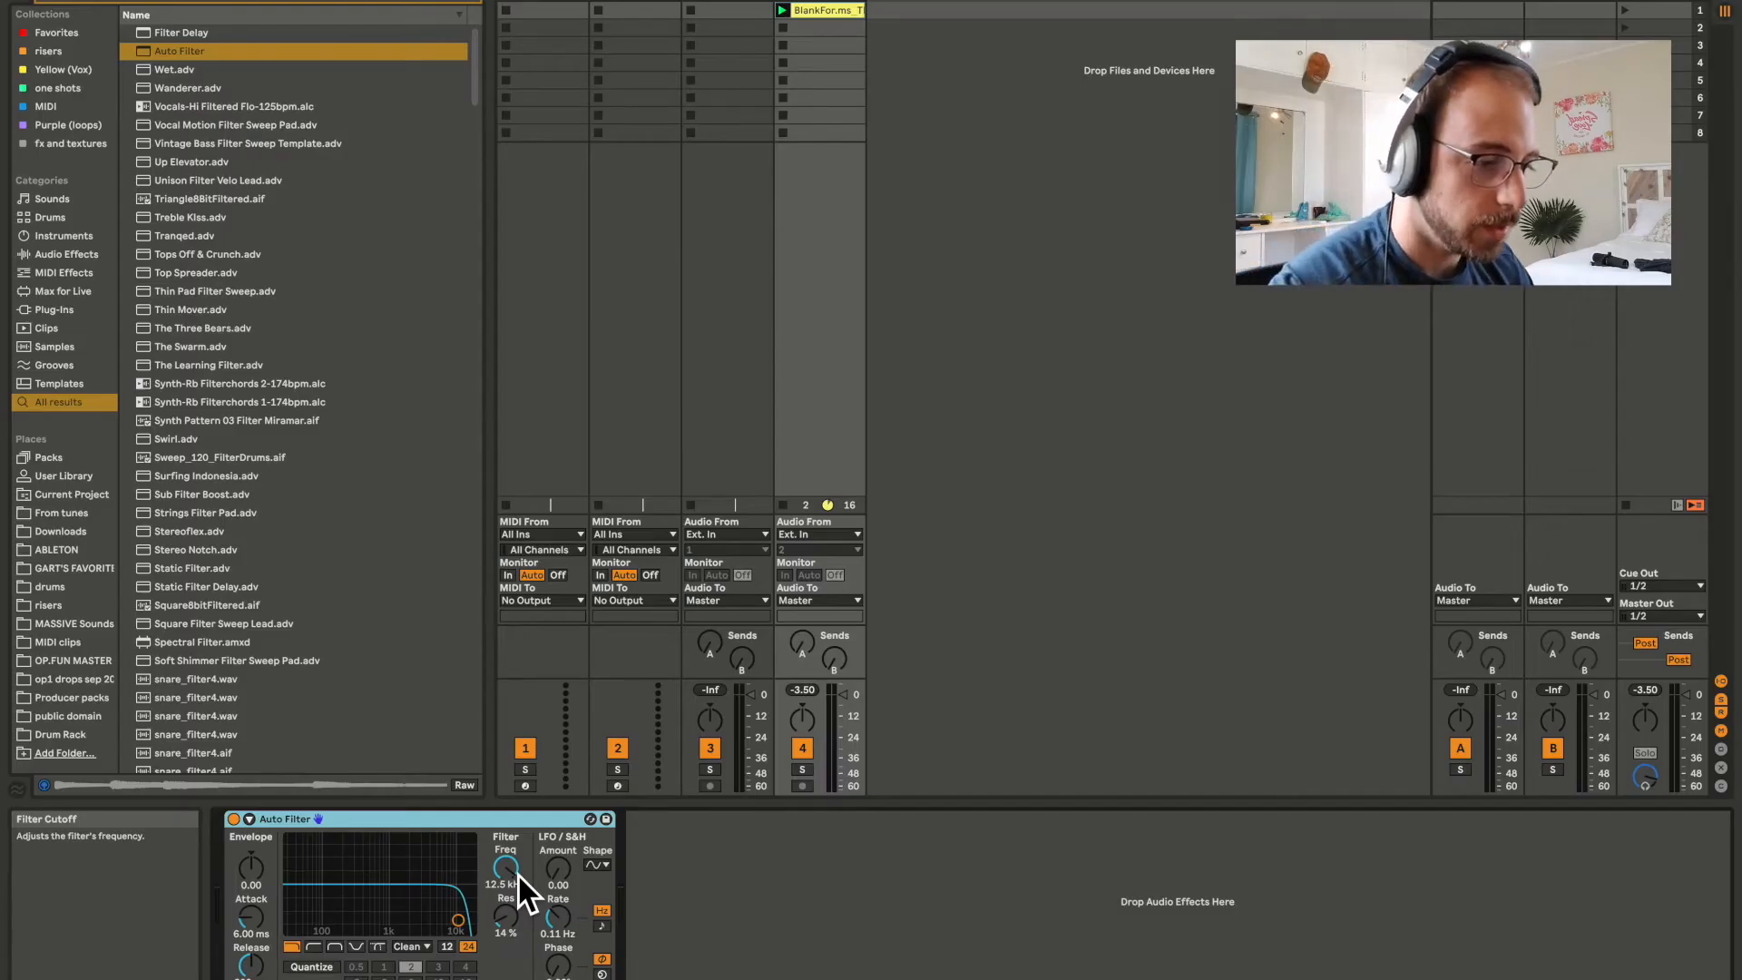
Sweep the Auto Filter's low-pass cutoff while the loop plays, opening it to 19.9 kHz and closing it to about 2.69 kHz.
{"action": "left_click", "coordinate": [506, 868]}
{"action": "left_click_drag", "start_coordinate": [505, 868], "coordinate": [505, 932]}
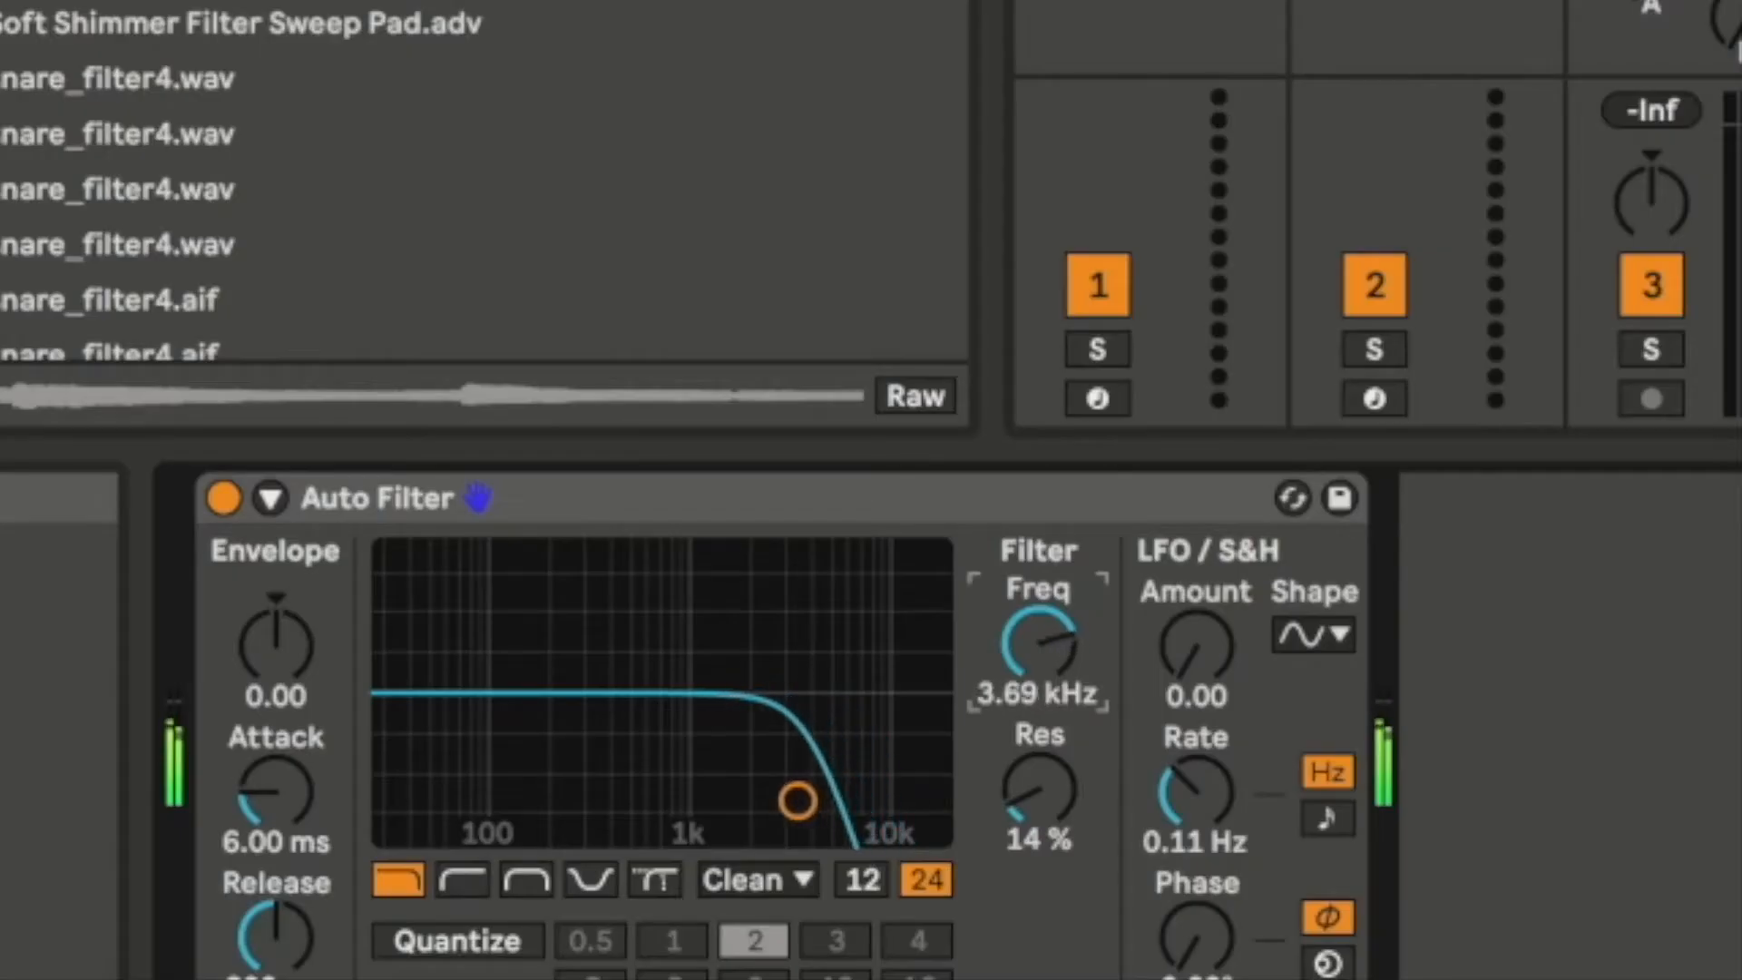
{"action": "left_click_drag", "start_coordinate": [1039, 644], "coordinate": [1039, 680]}
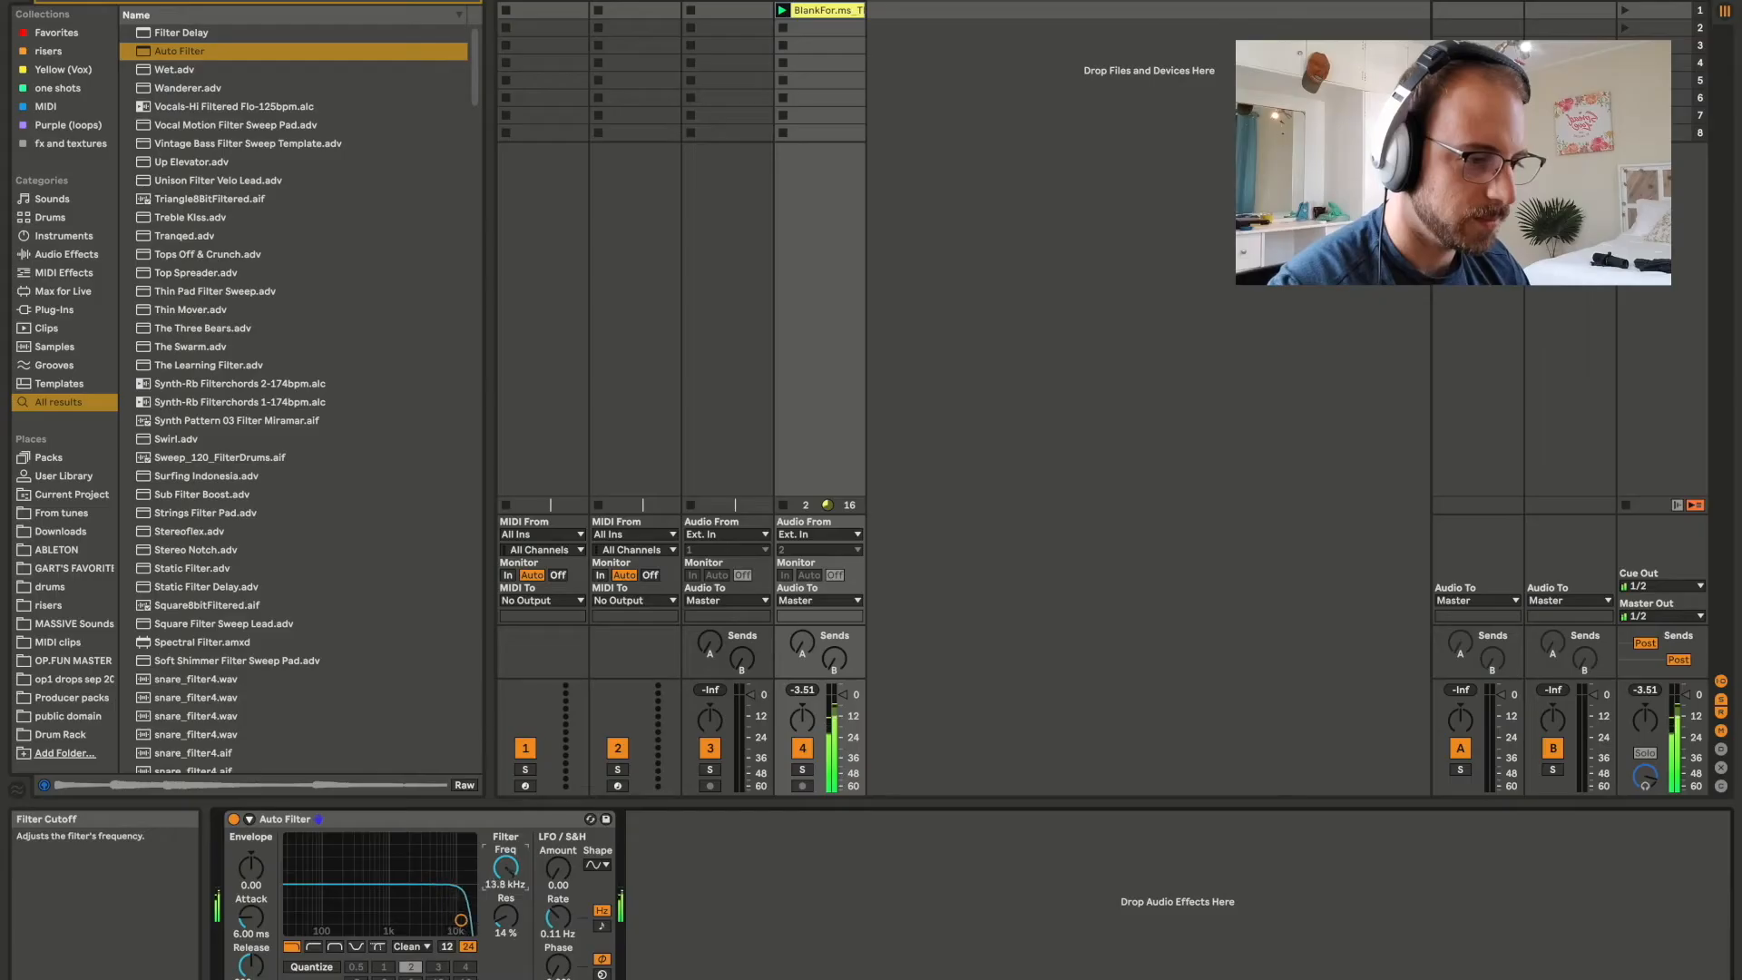
{"action": "left_click_drag", "start_coordinate": [518, 873], "coordinate": [518, 862]}
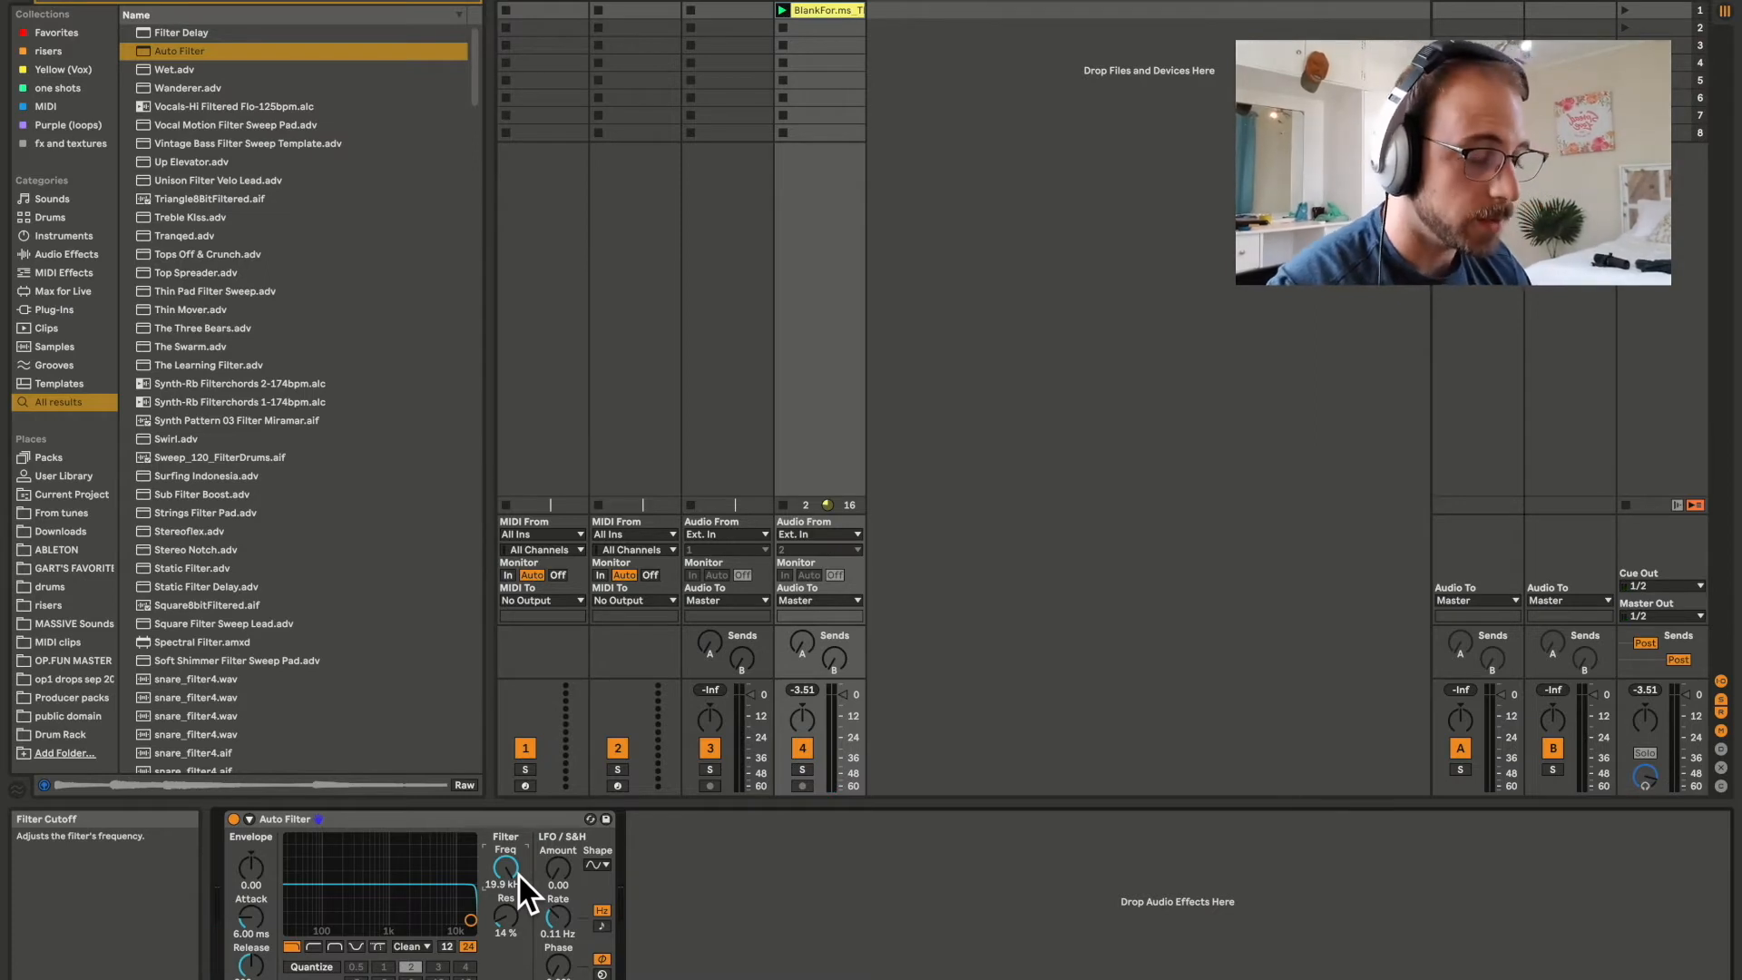
{"action": "left_click_drag", "start_coordinate": [514, 870], "coordinate": [513, 909]}
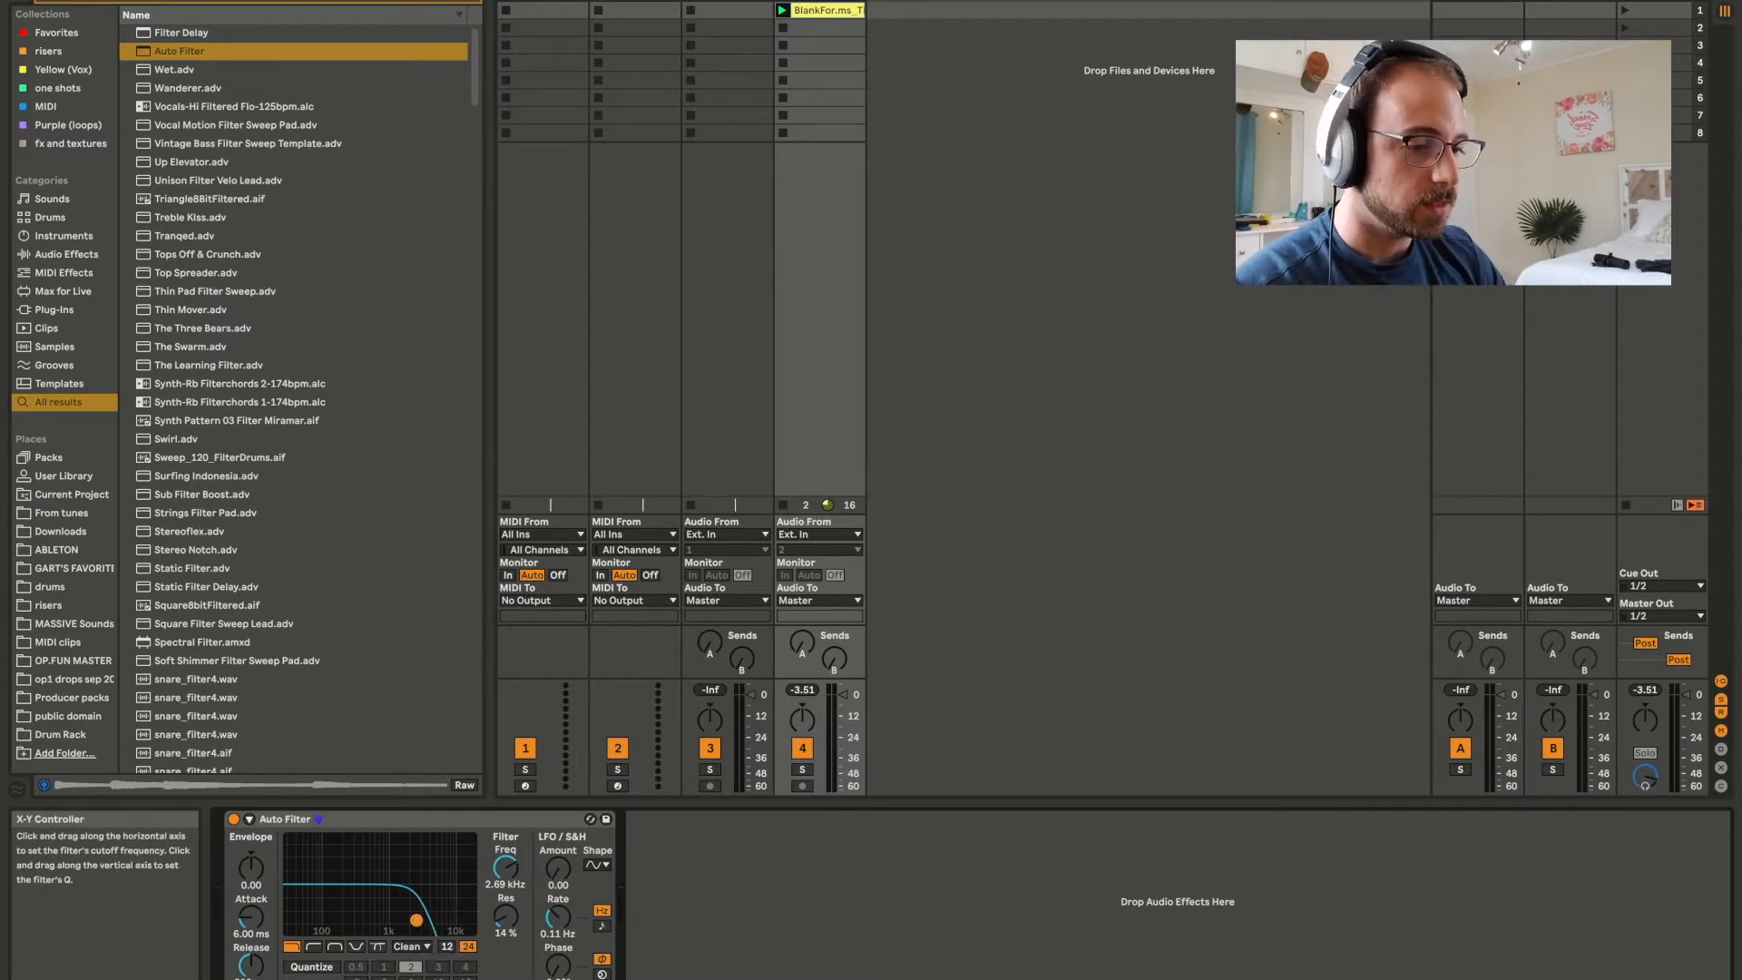
Lower the filter cutoff to about 982 Hz, reopen it to 19.9 kHz, and bring it down to about 5.62 kHz.
{"action": "left_click_drag", "start_coordinate": [417, 920], "coordinate": [396, 910]}
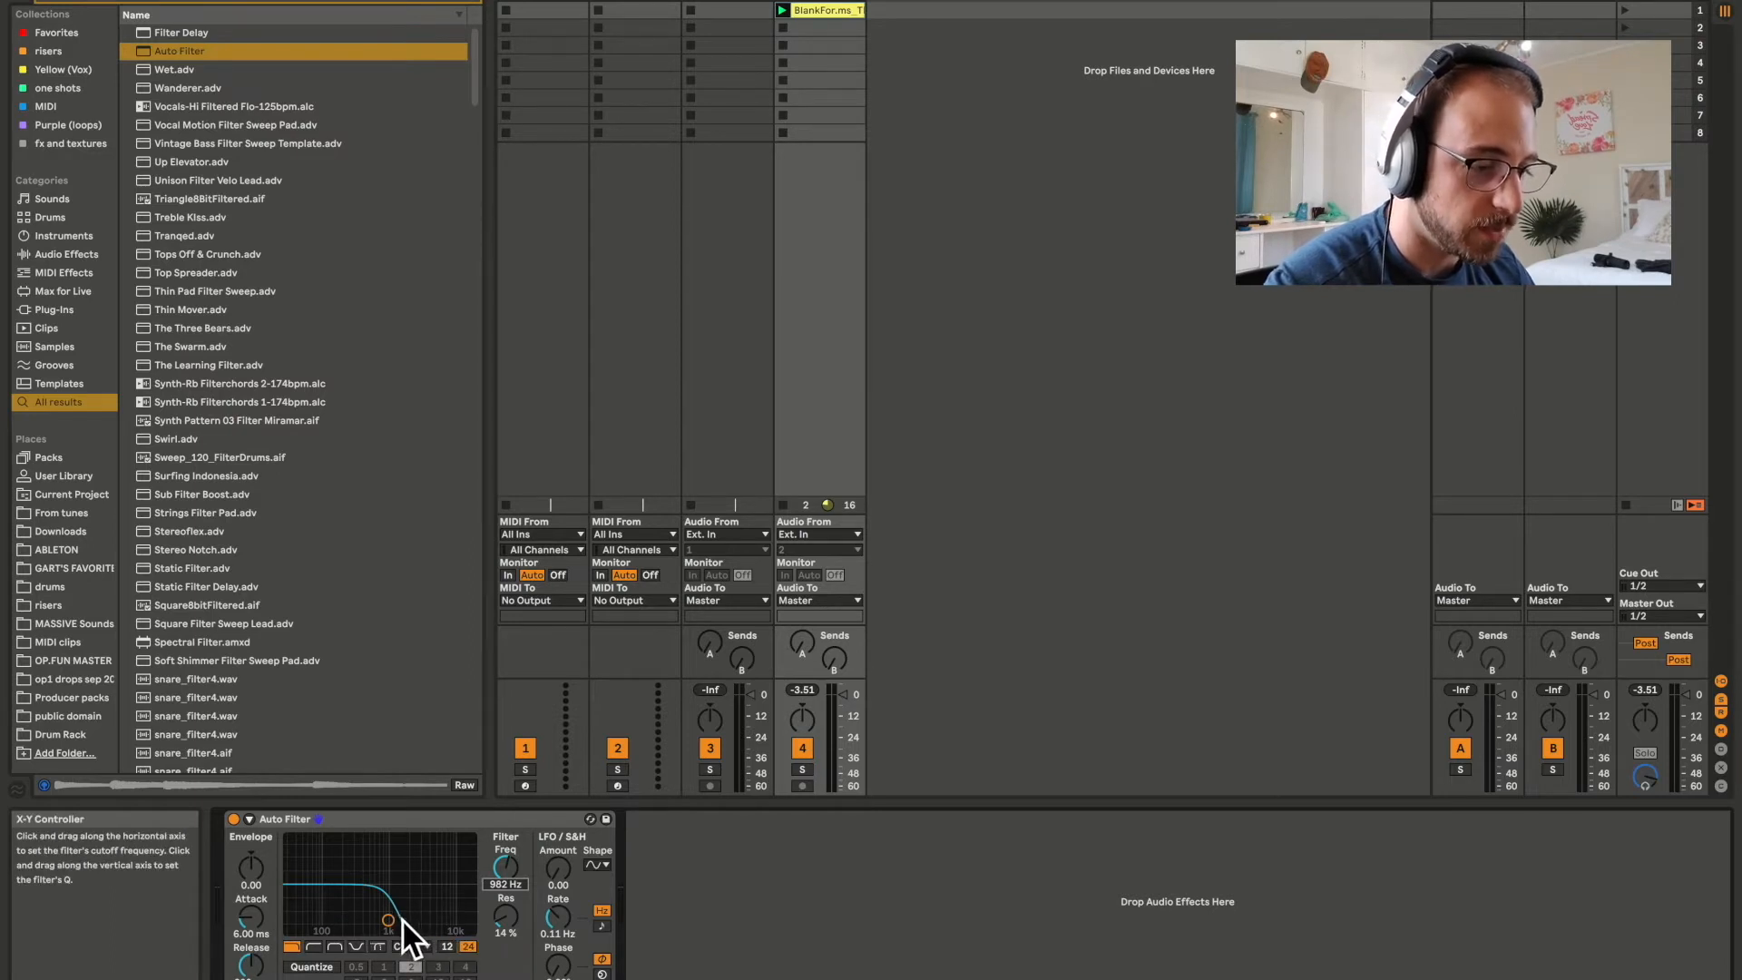
{"action": "left_click_drag", "start_coordinate": [505, 868], "coordinate": [505, 785]}
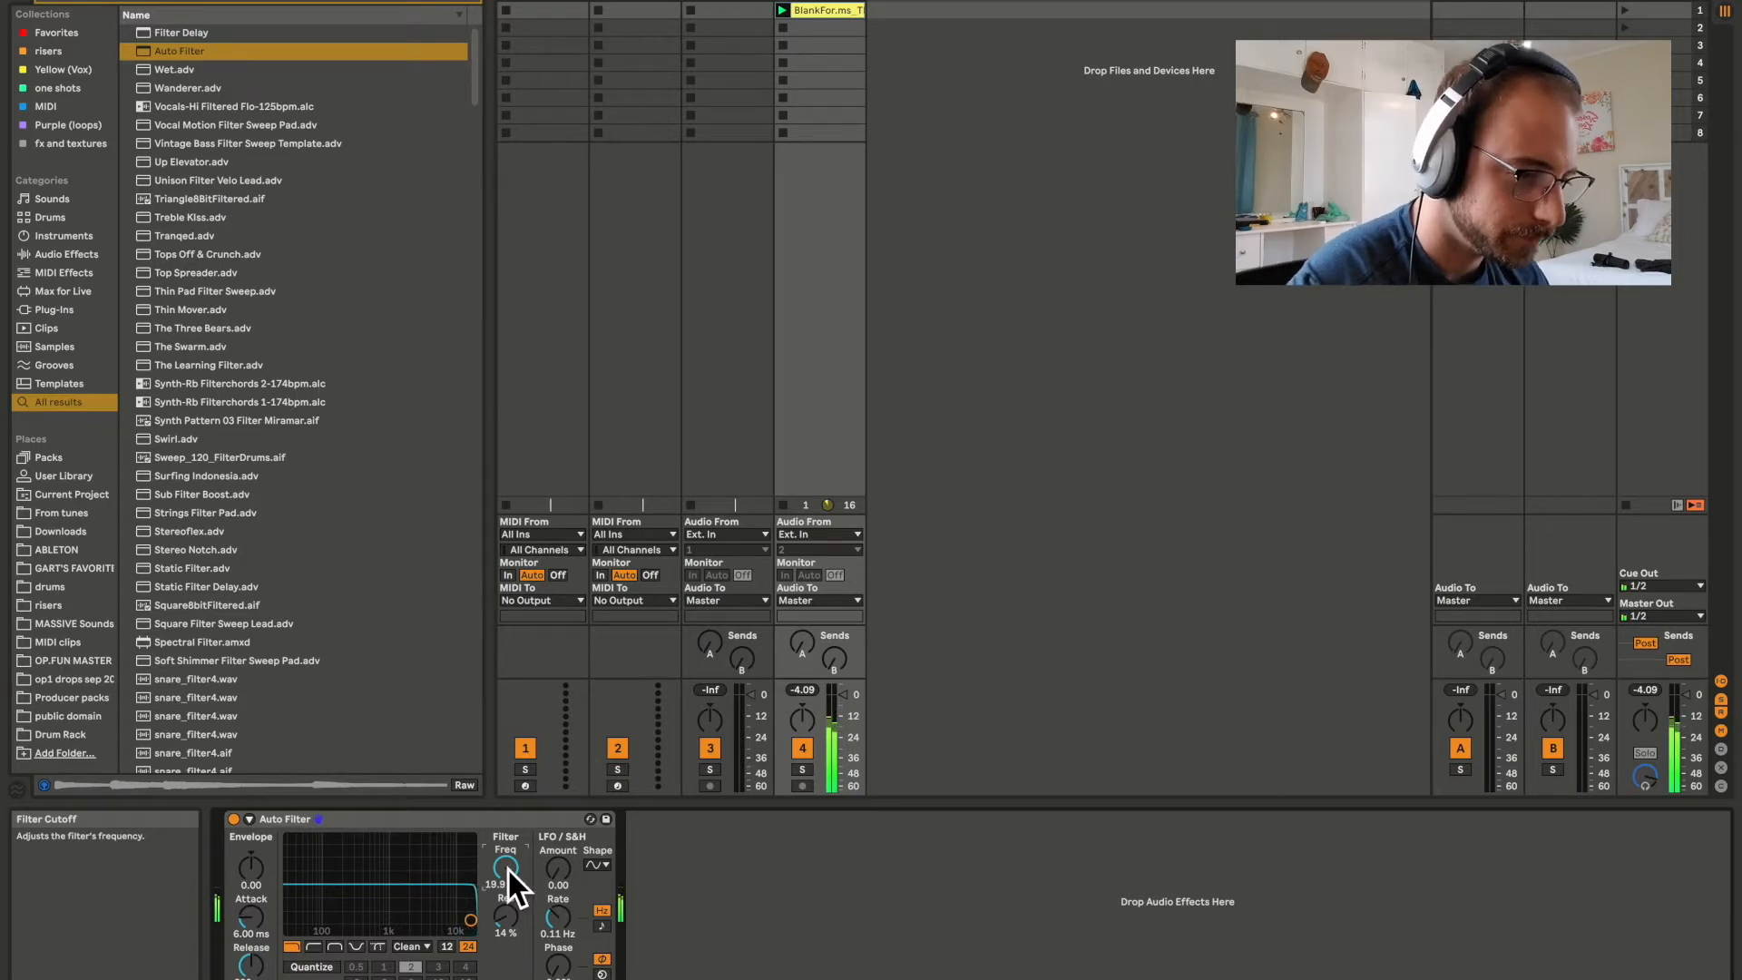
{"action": "left_click_drag", "start_coordinate": [508, 868], "coordinate": [508, 885]}
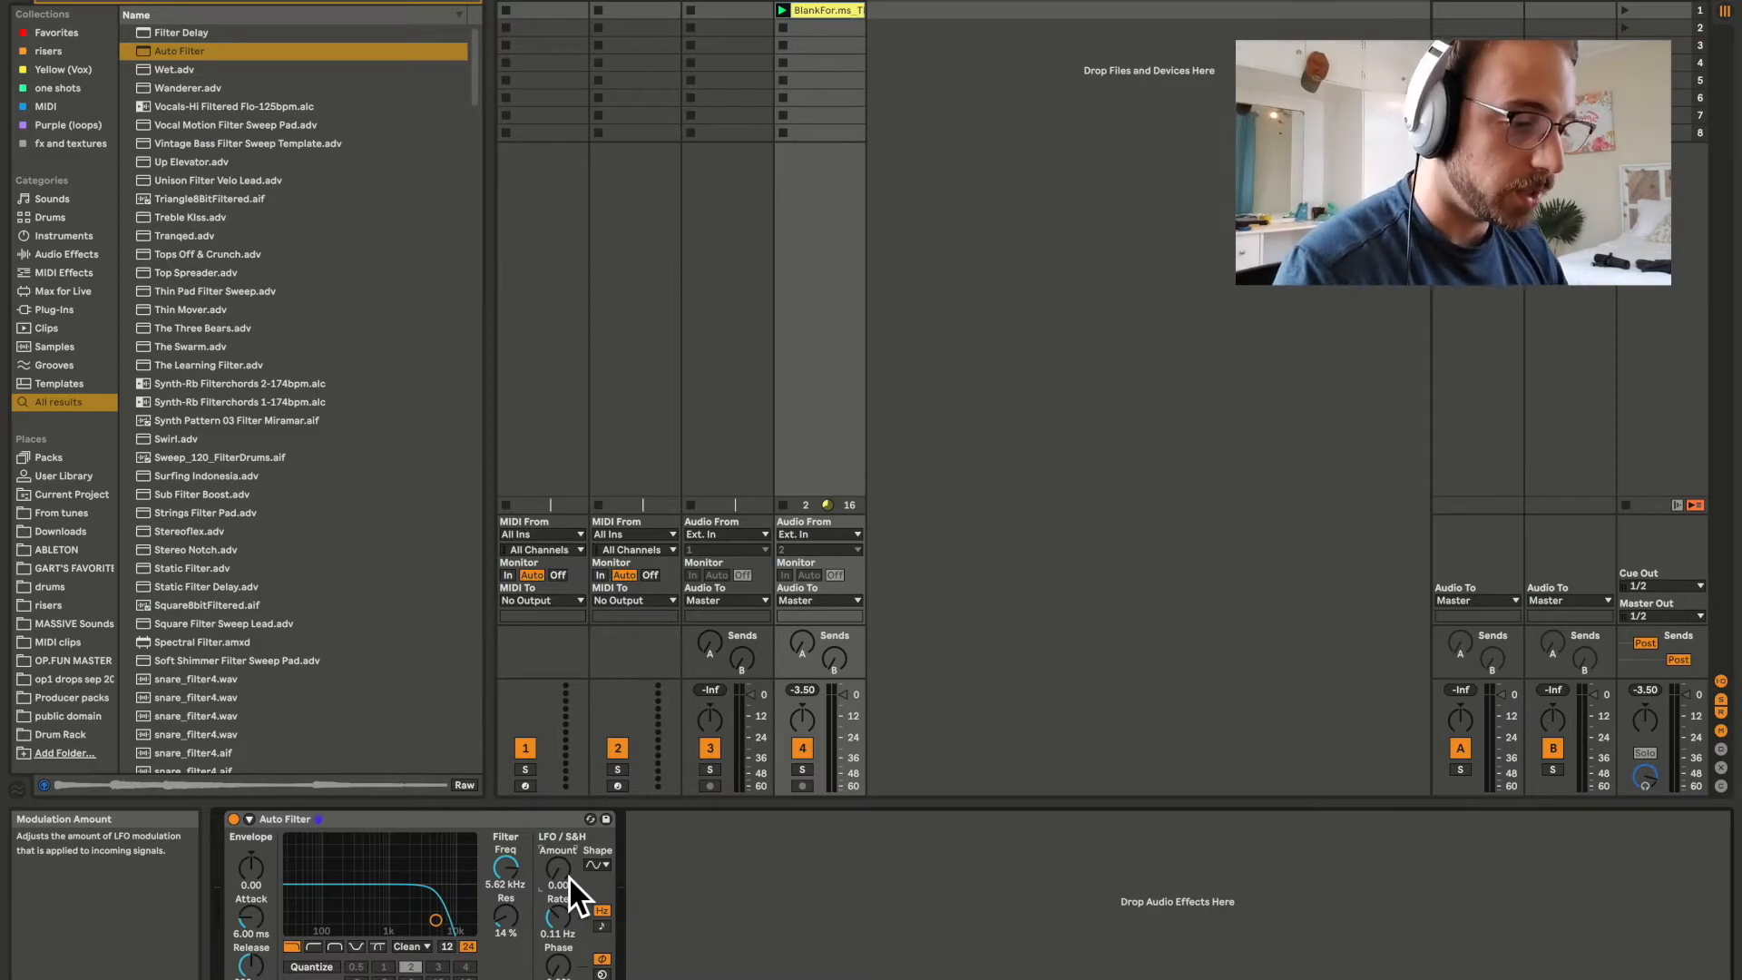
Set the Auto Filter's LFO amount to about 20.5 and bring its rate to about 0.68 Hz.
{"action": "left_click_drag", "start_coordinate": [558, 869], "coordinate": [558, 850]}
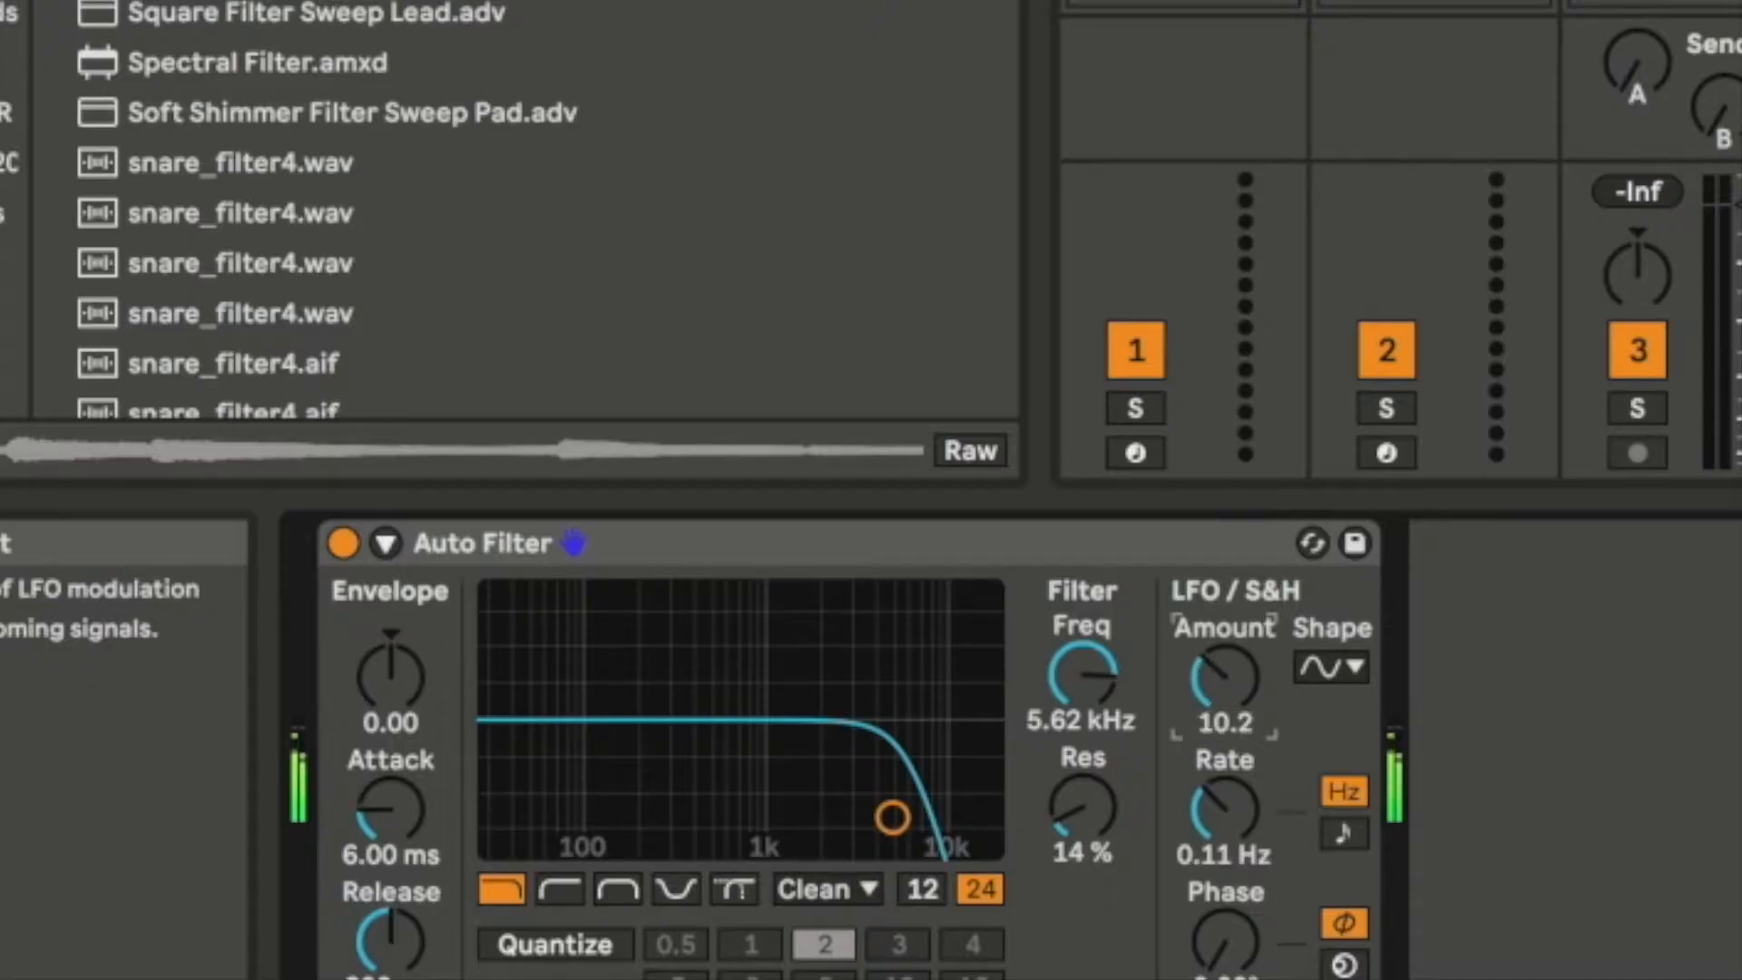
{"action": "left_click_drag", "start_coordinate": [1225, 676], "coordinate": [1225, 662]}
{"action": "left_click_drag", "start_coordinate": [1257, 804], "coordinate": [1257, 710]}
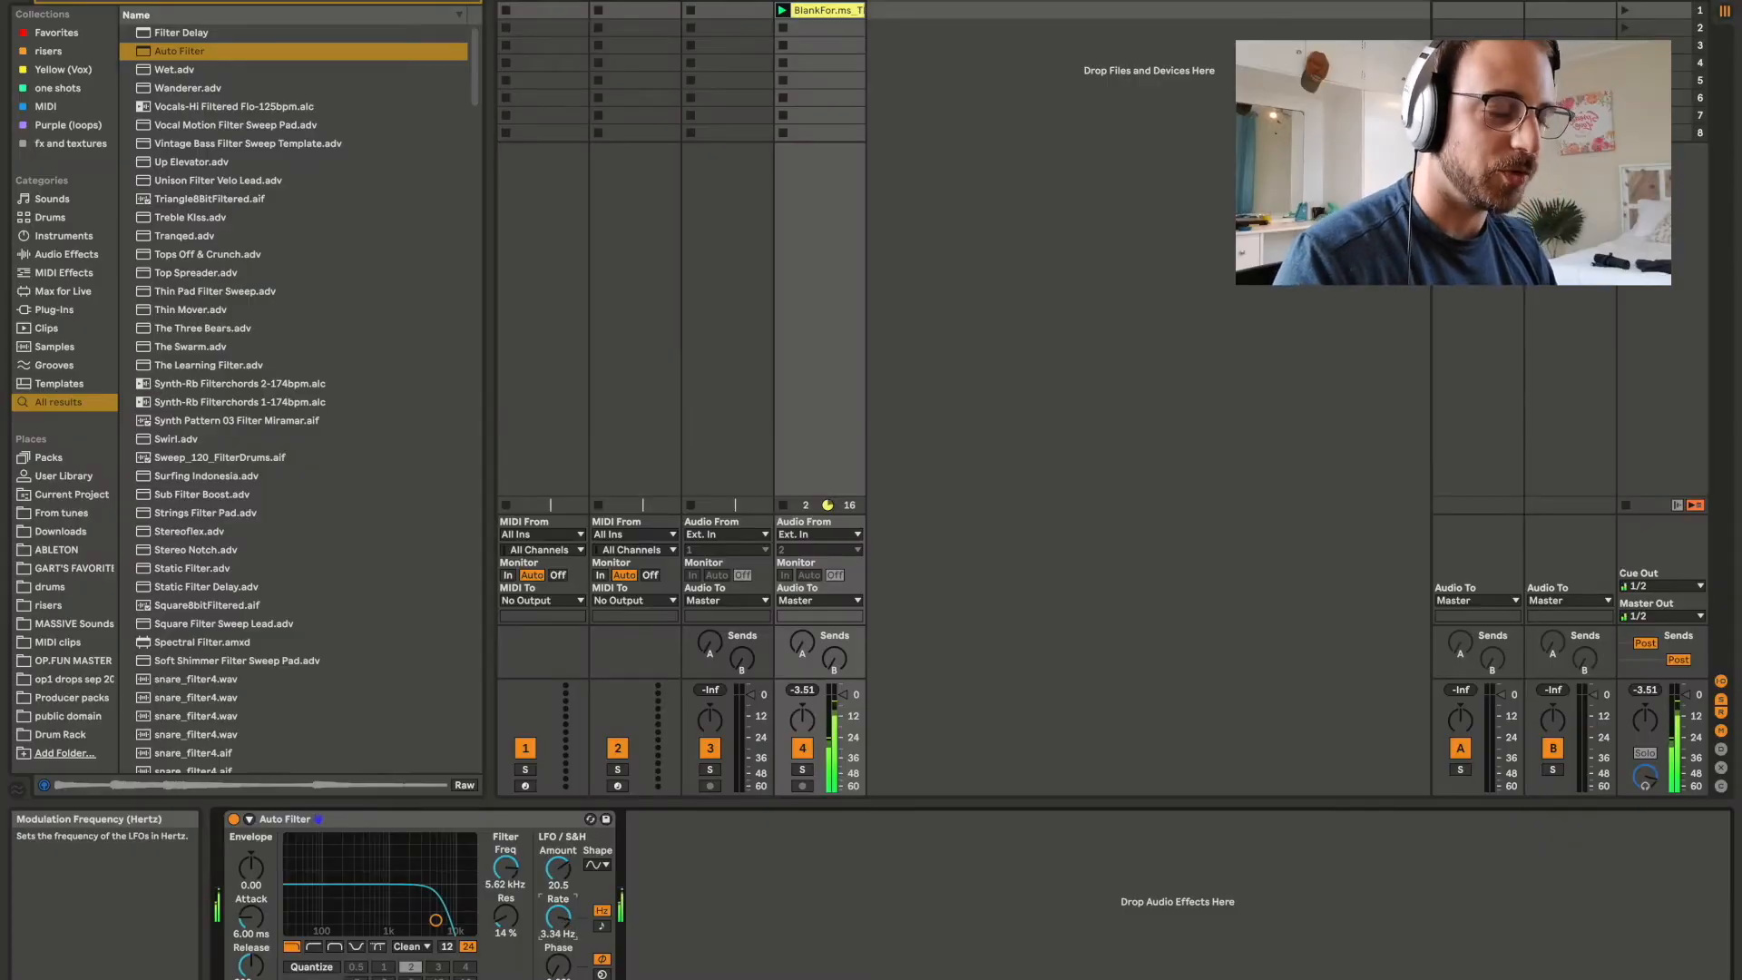
{"action": "left_click_drag", "start_coordinate": [558, 918], "coordinate": [558, 925]}
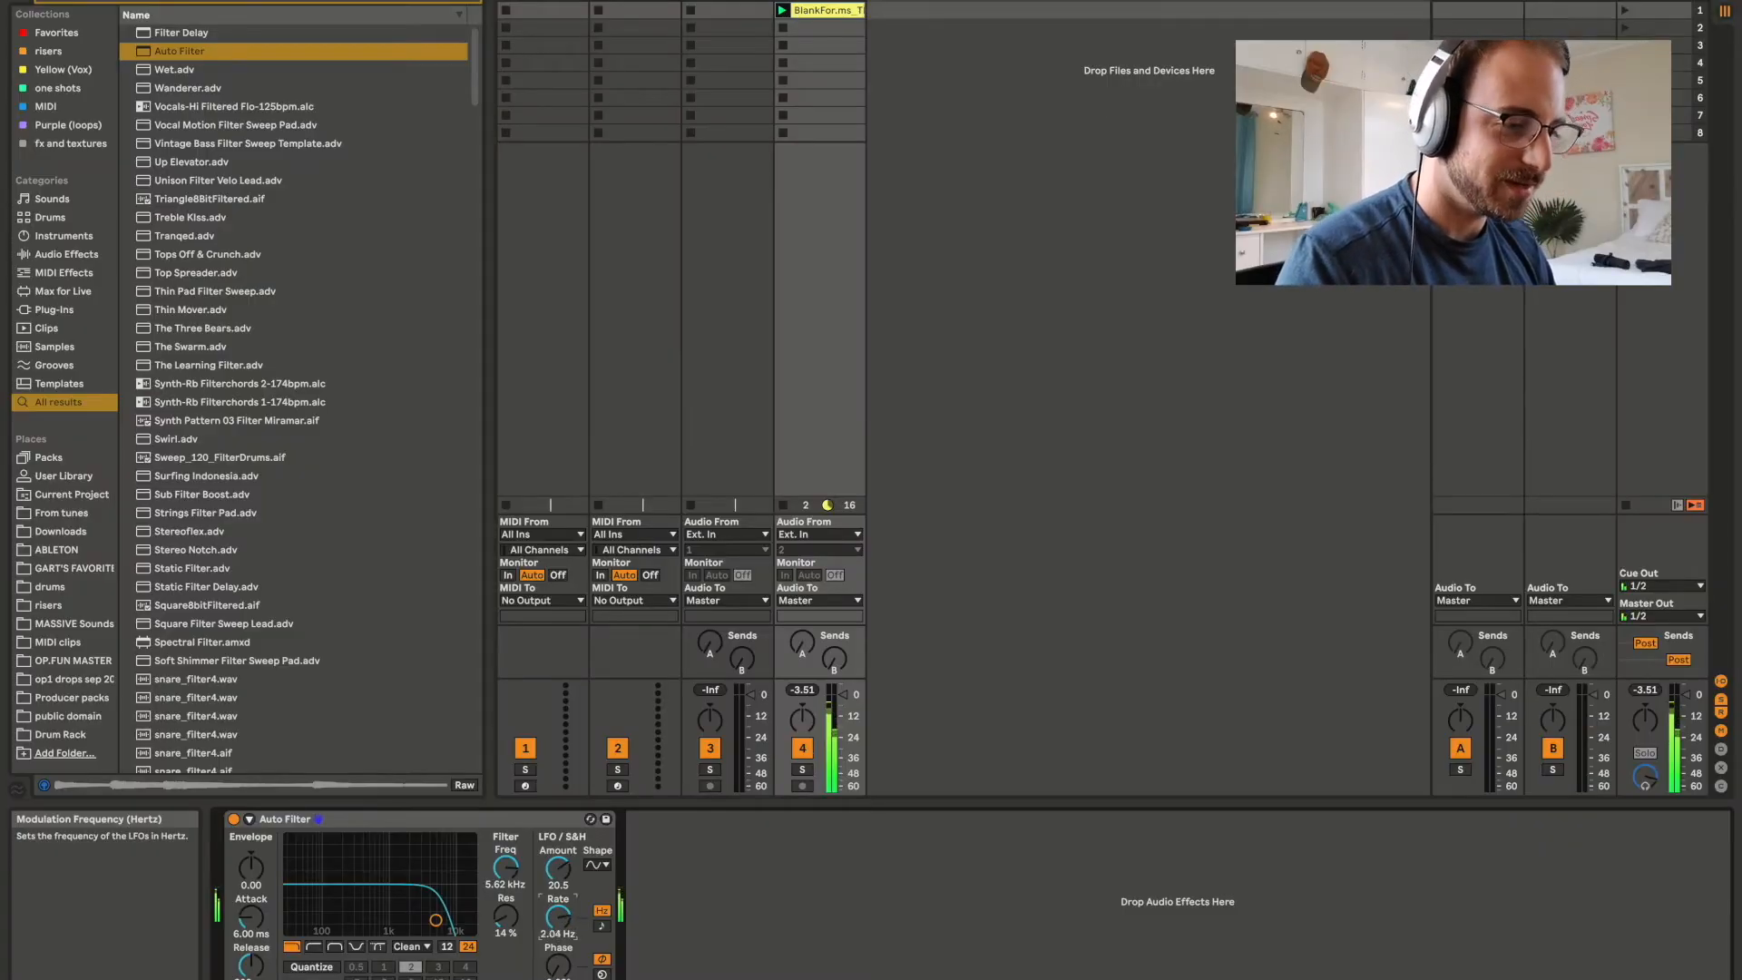
{"action": "left_click_drag", "start_coordinate": [558, 918], "coordinate": [558, 927]}
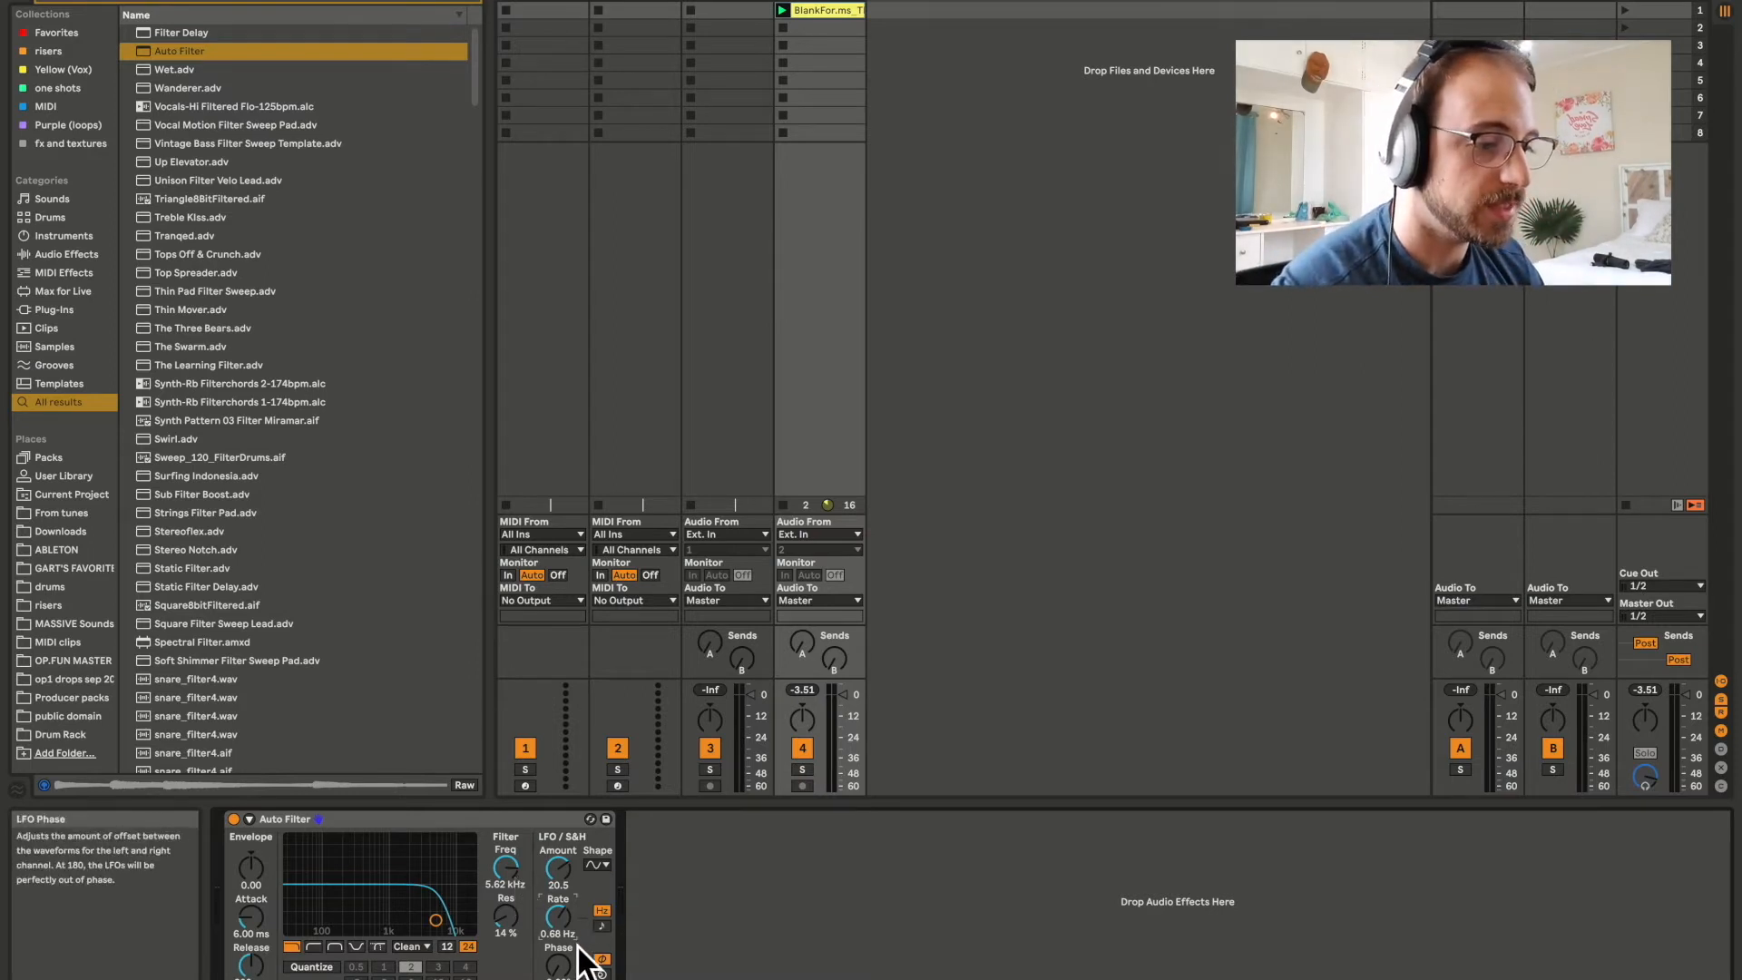
Set the LFO amount to about 24.3 and sync its rate to the song tempo at 1.
{"action": "left_click_drag", "start_coordinate": [568, 889], "coordinate": [568, 893]}
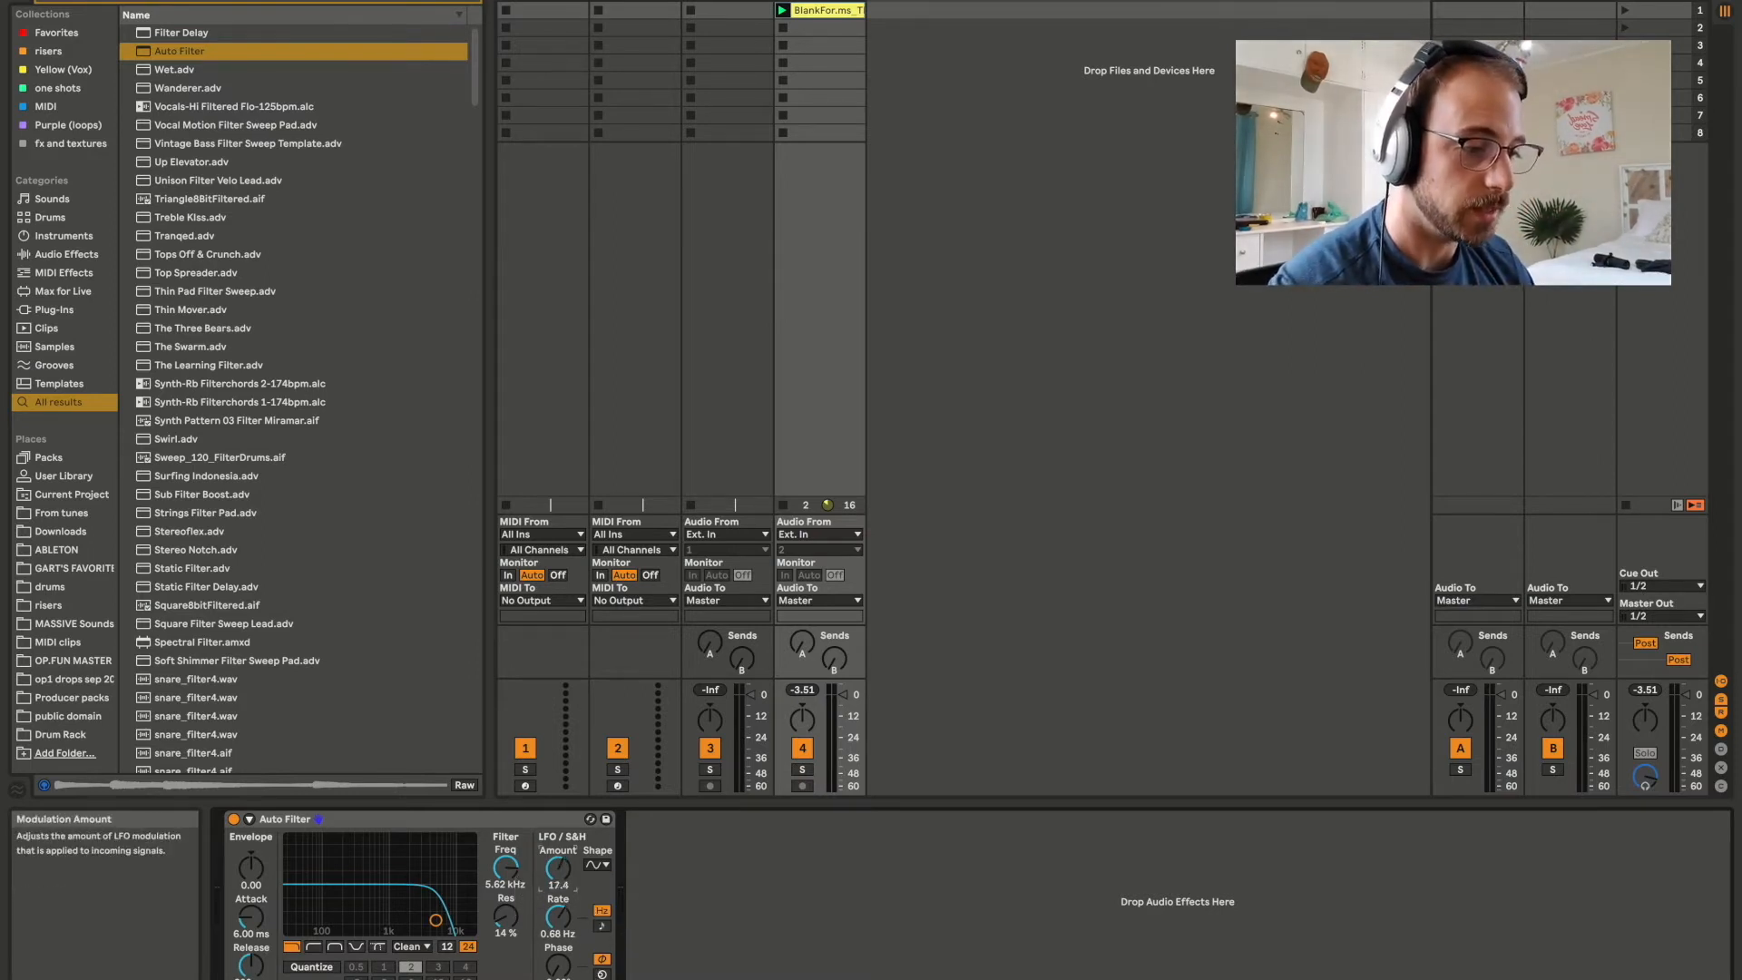
{"action": "mouse_move", "coordinate": [568, 893]}
{"action": "left_mouse_down"}
{"action": "mouse_move", "coordinate": [564, 925]}
{"action": "mouse_move", "coordinate": [564, 903]}
{"action": "left_mouse_up"}
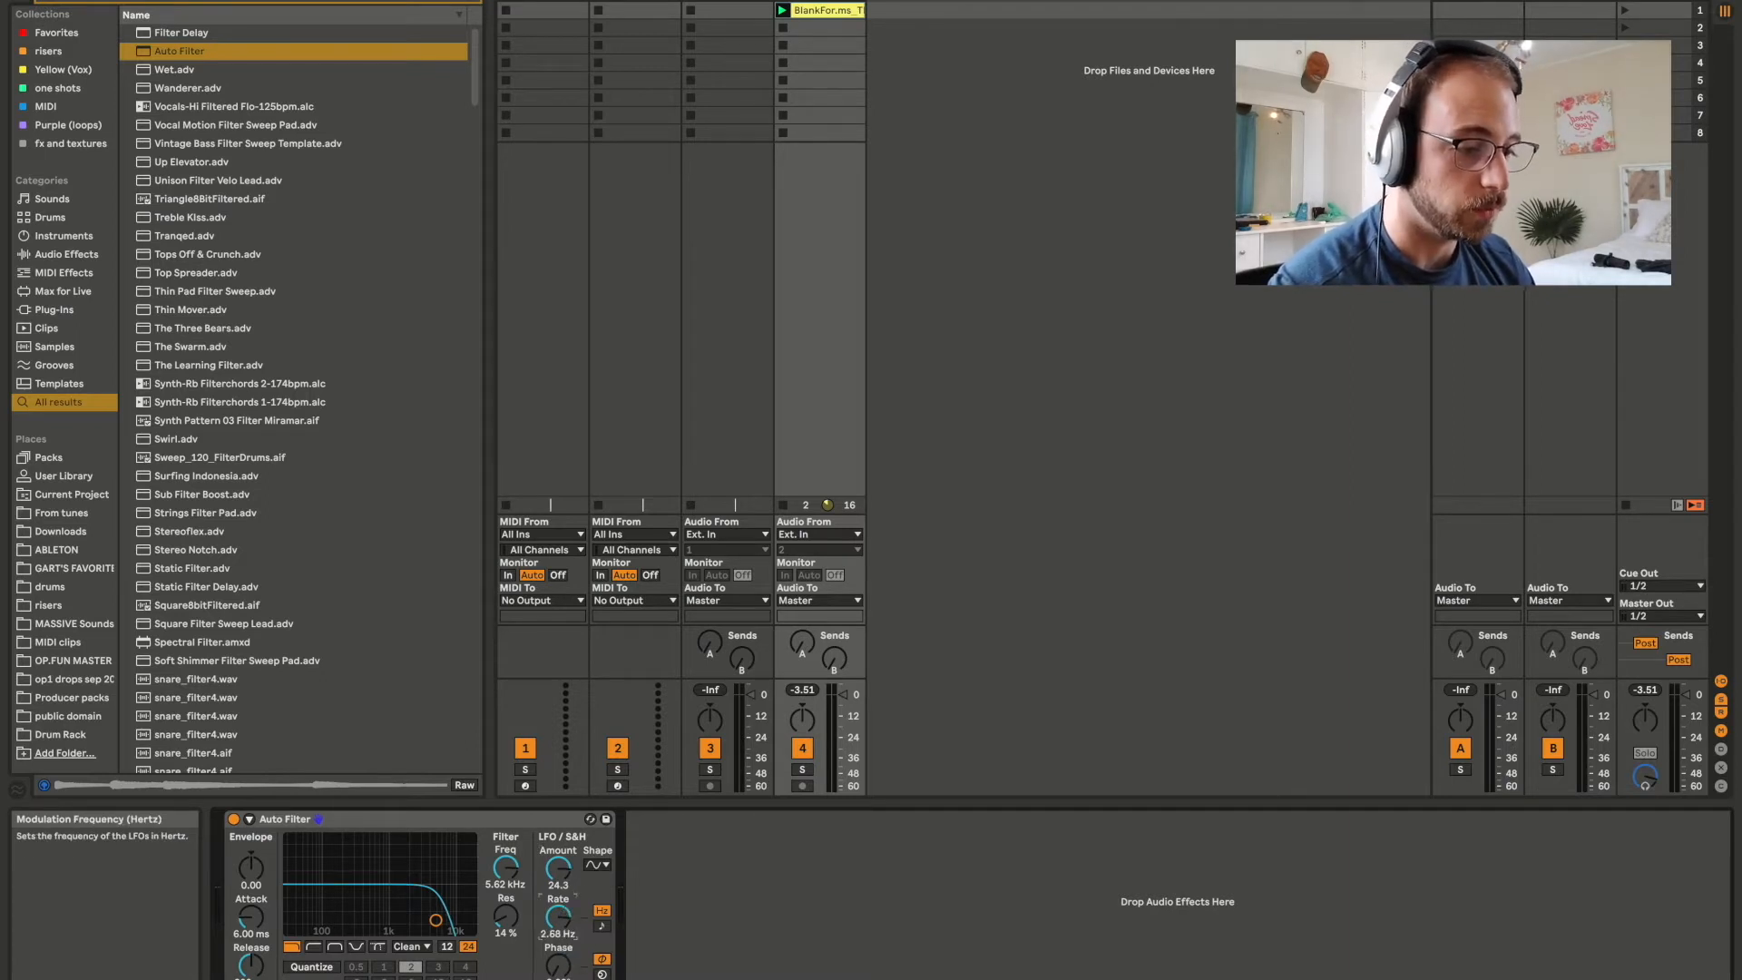
{"action": "left_click", "coordinate": [606, 929]}
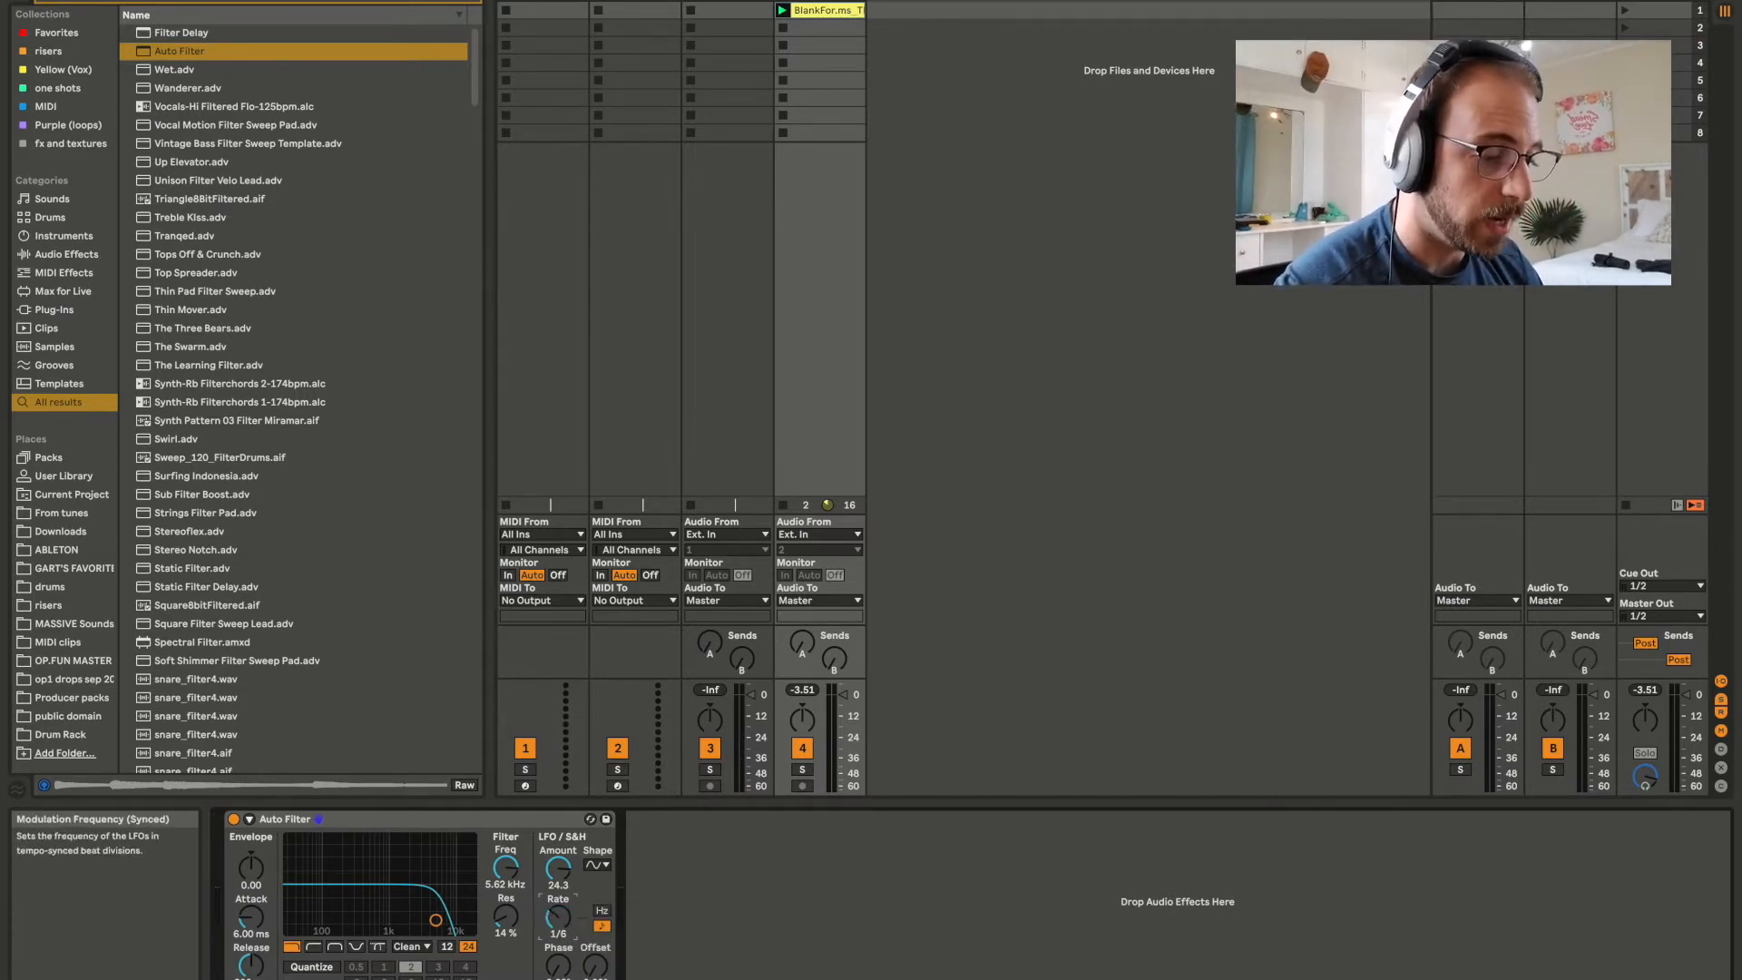
{"action": "left_click_drag", "start_coordinate": [558, 918], "coordinate": [558, 909]}
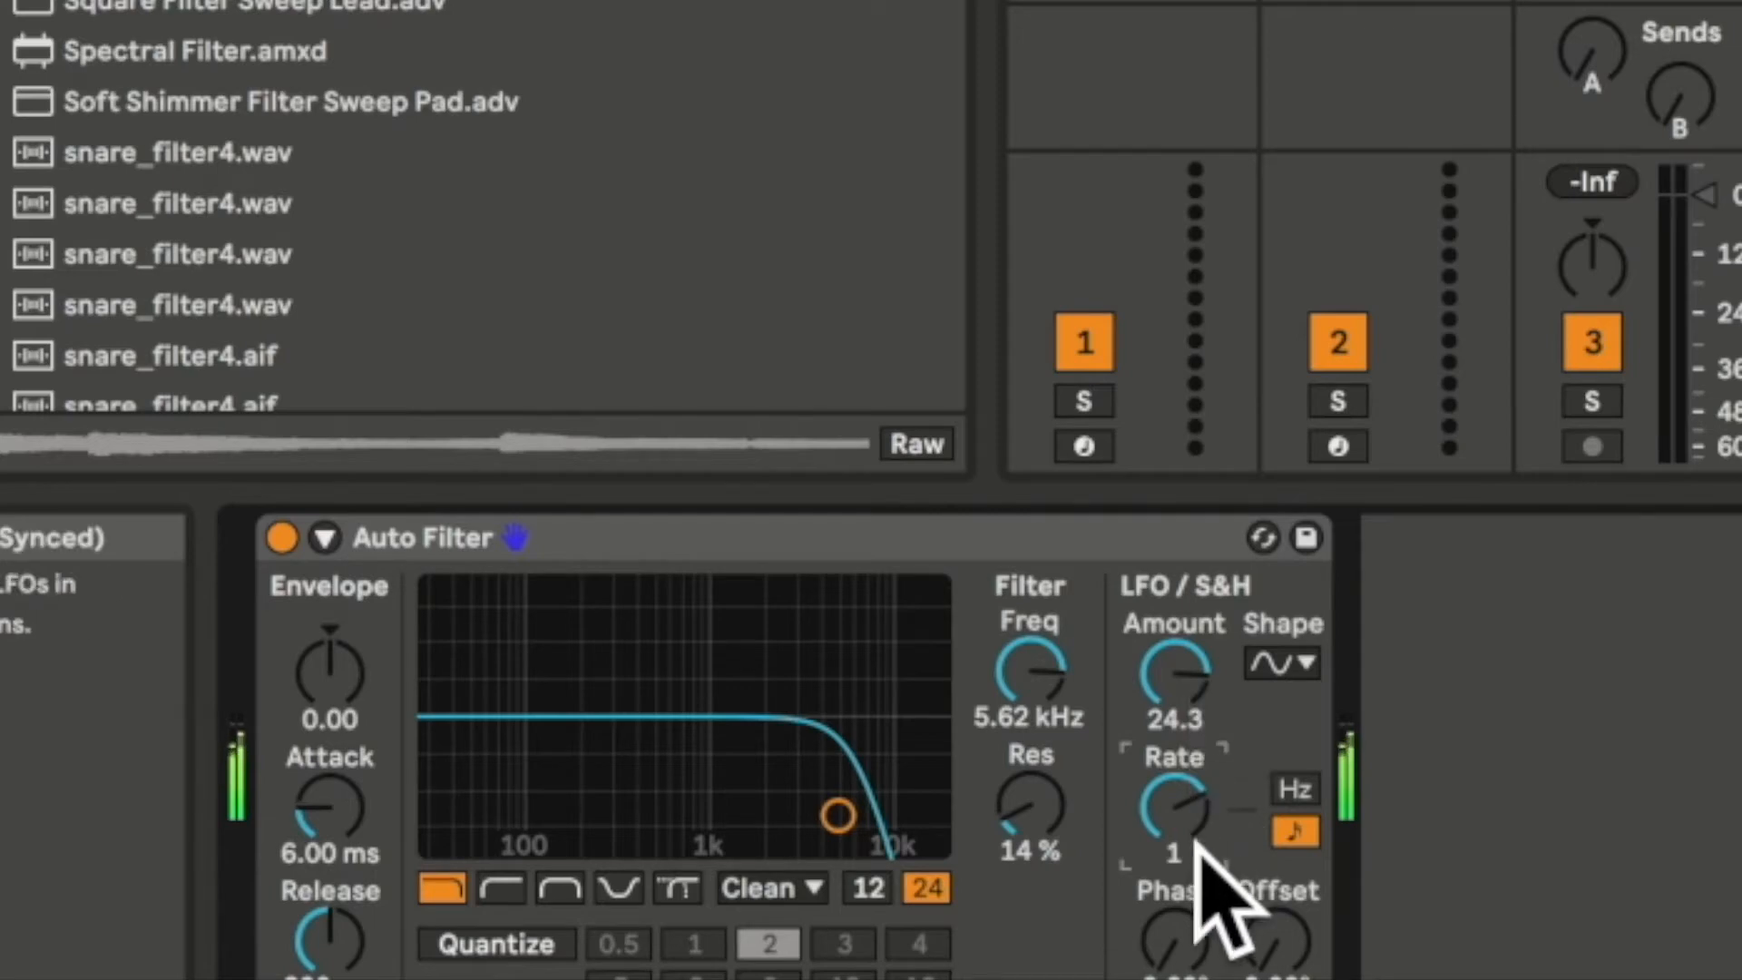
Reduce the LFO amount to about 3.57 and open the filter cutoff to 19.9 kHz.
{"action": "left_click_drag", "start_coordinate": [1206, 683], "coordinate": [1206, 725]}
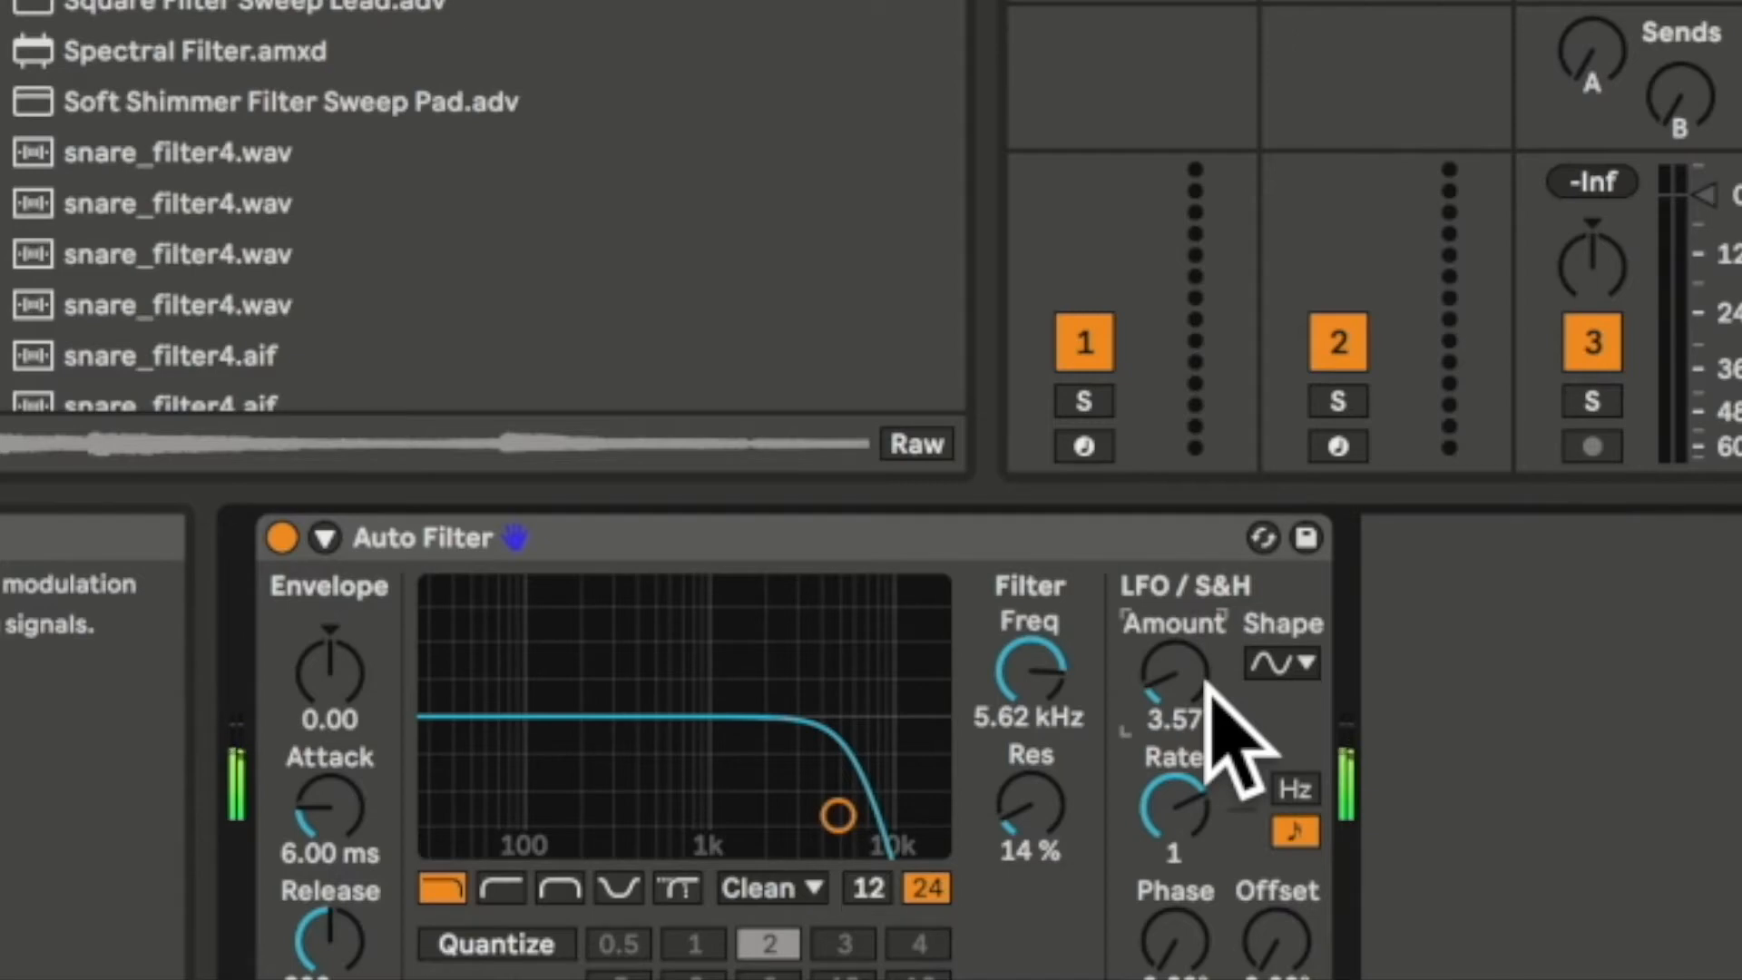
{"action": "left_click_drag", "start_coordinate": [1077, 700], "coordinate": [1077, 646]}
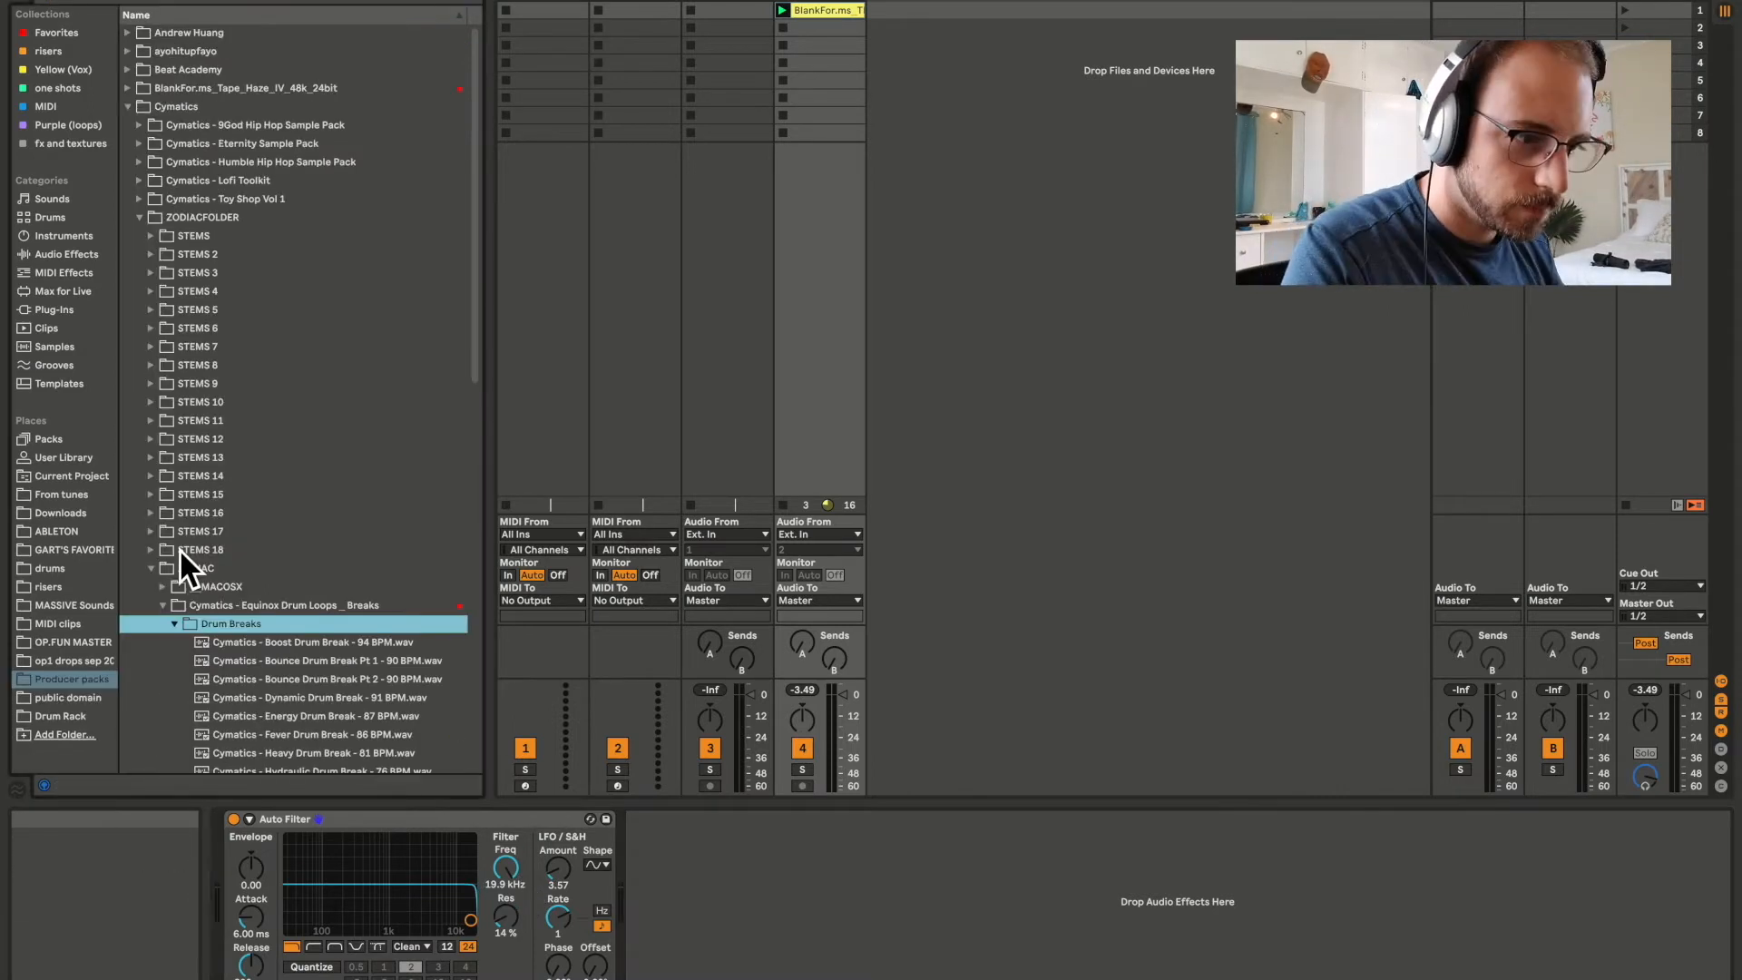
Audition the Cymatics Equinox drum breaks, load Safety Drum Break - 80 BPM into the first slot of track 3, and play it.
{"action": "key", "text": "Down"}
{"action": "key", "text": "Down"}
{"action": "key", "text": "Down"}
{"action": "key", "text": "Down"}
{"action": "key", "text": "Down"}
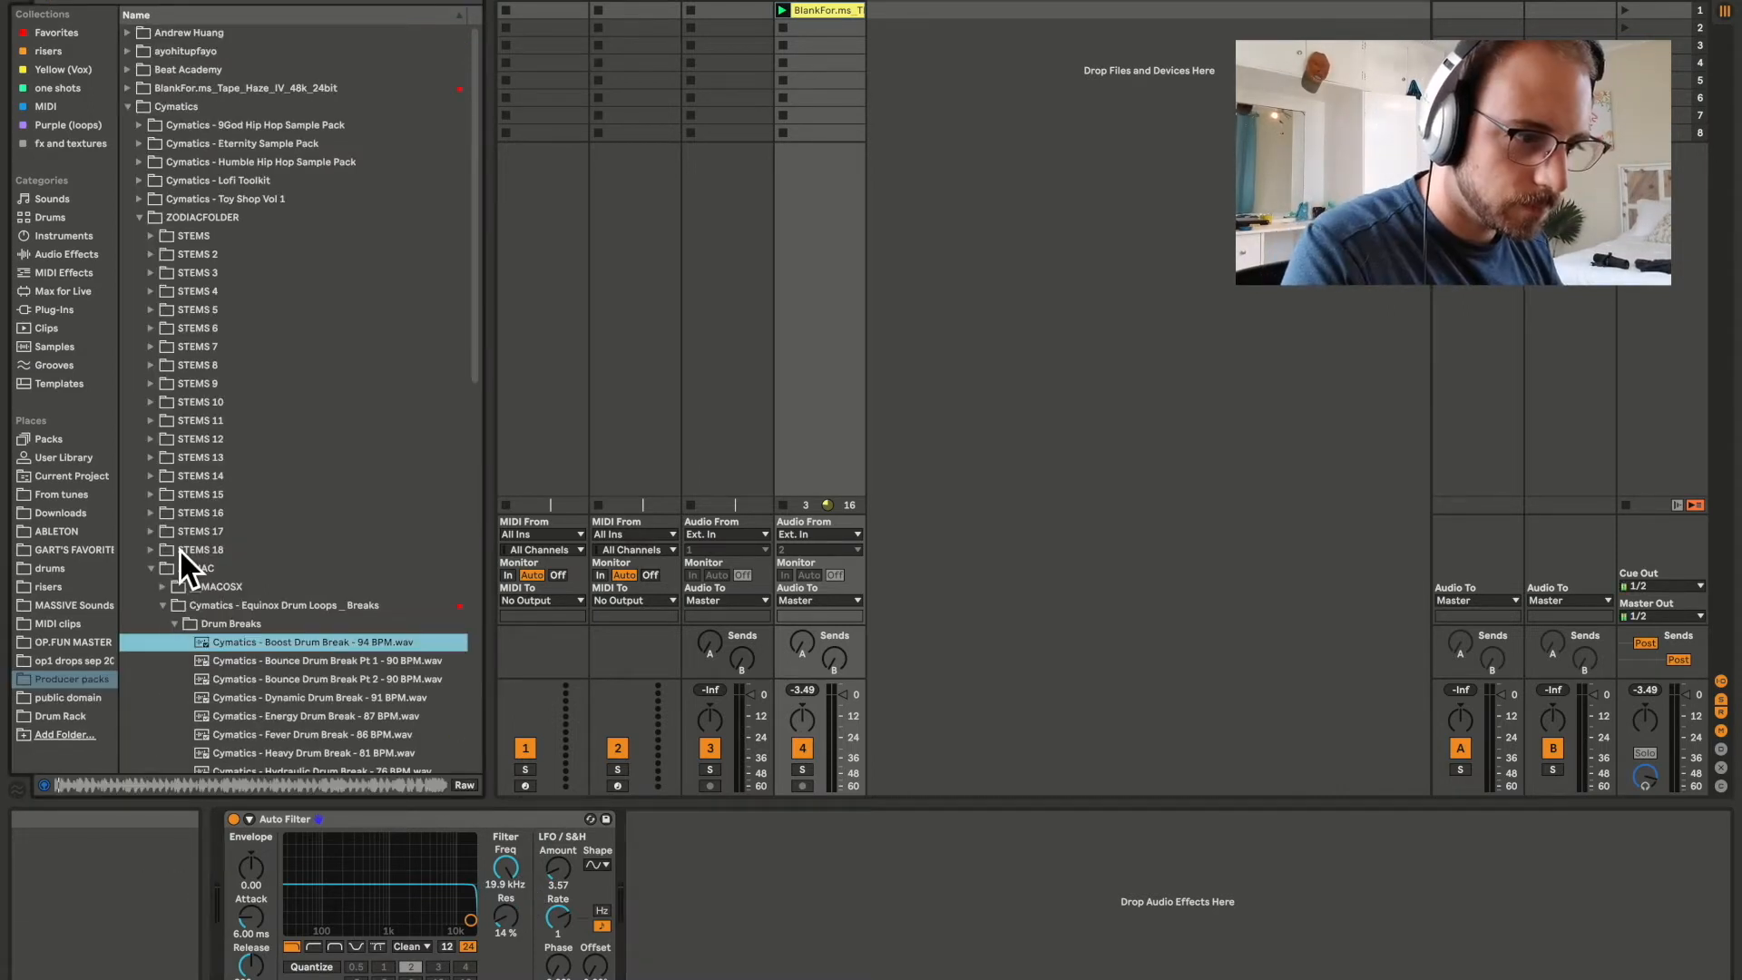
{"action": "scroll", "coordinate": [178, 548], "scroll_direction": "down", "scroll_amount": 8}
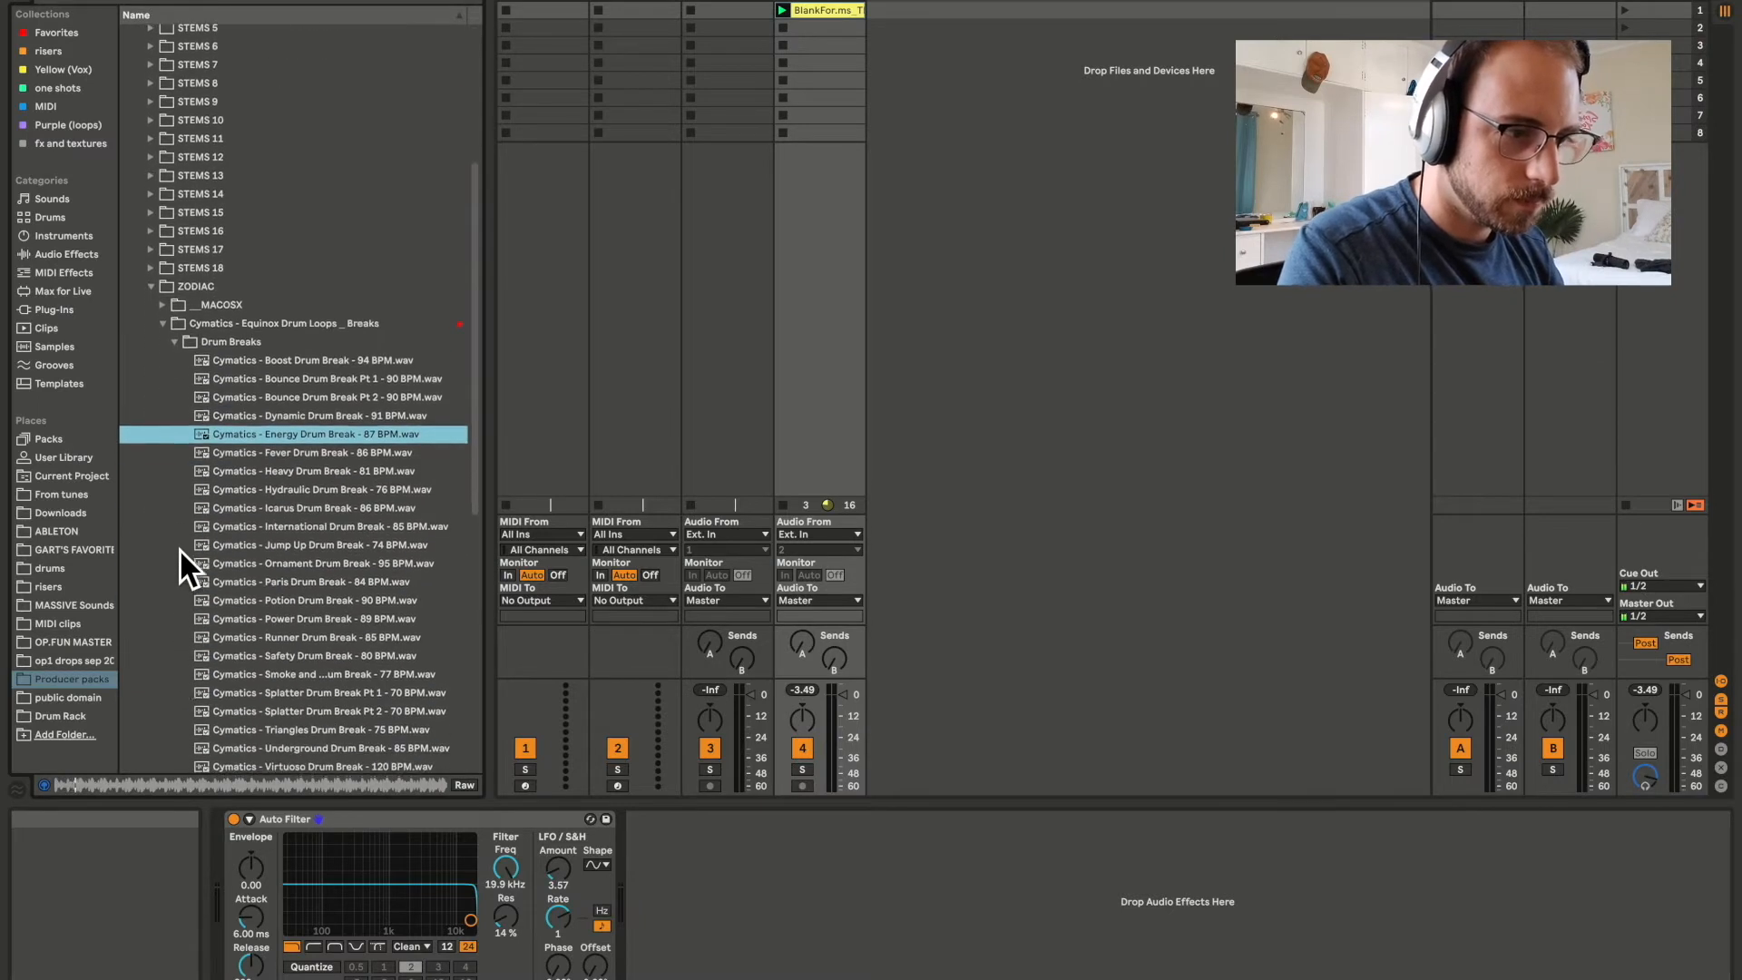
{"action": "left_click", "coordinate": [355, 528]}
{"action": "key", "text": "Up"}
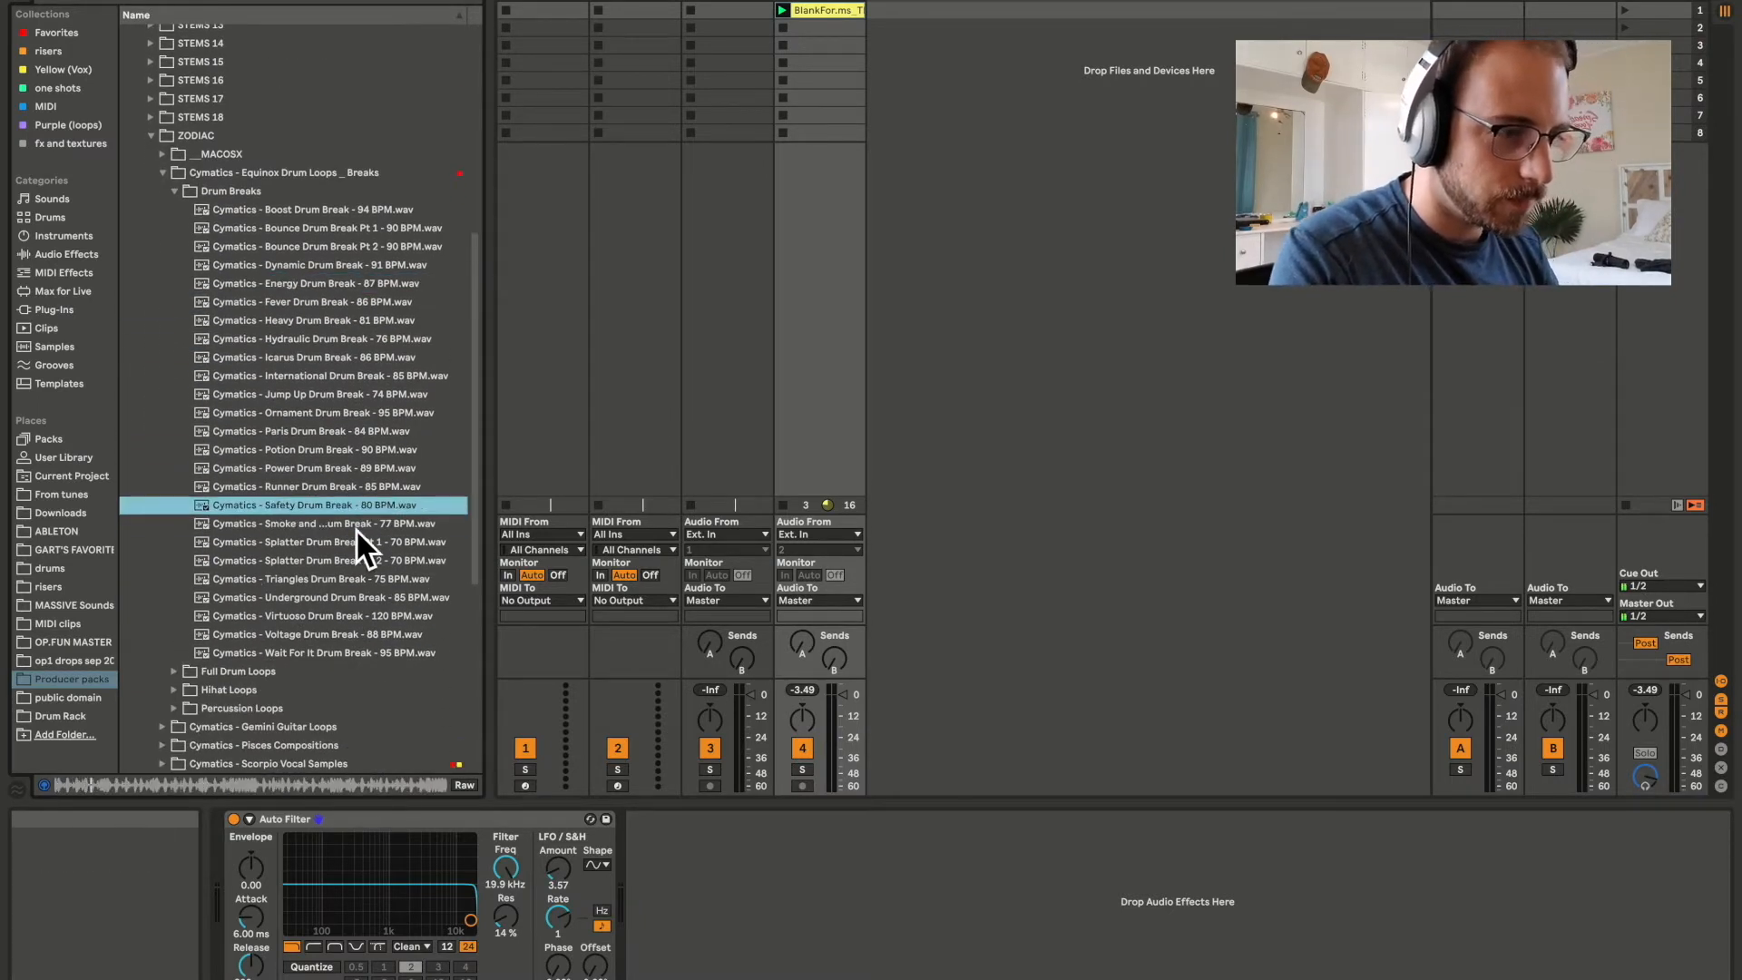
{"action": "left_click_drag", "start_coordinate": [290, 509], "coordinate": [726, 11]}
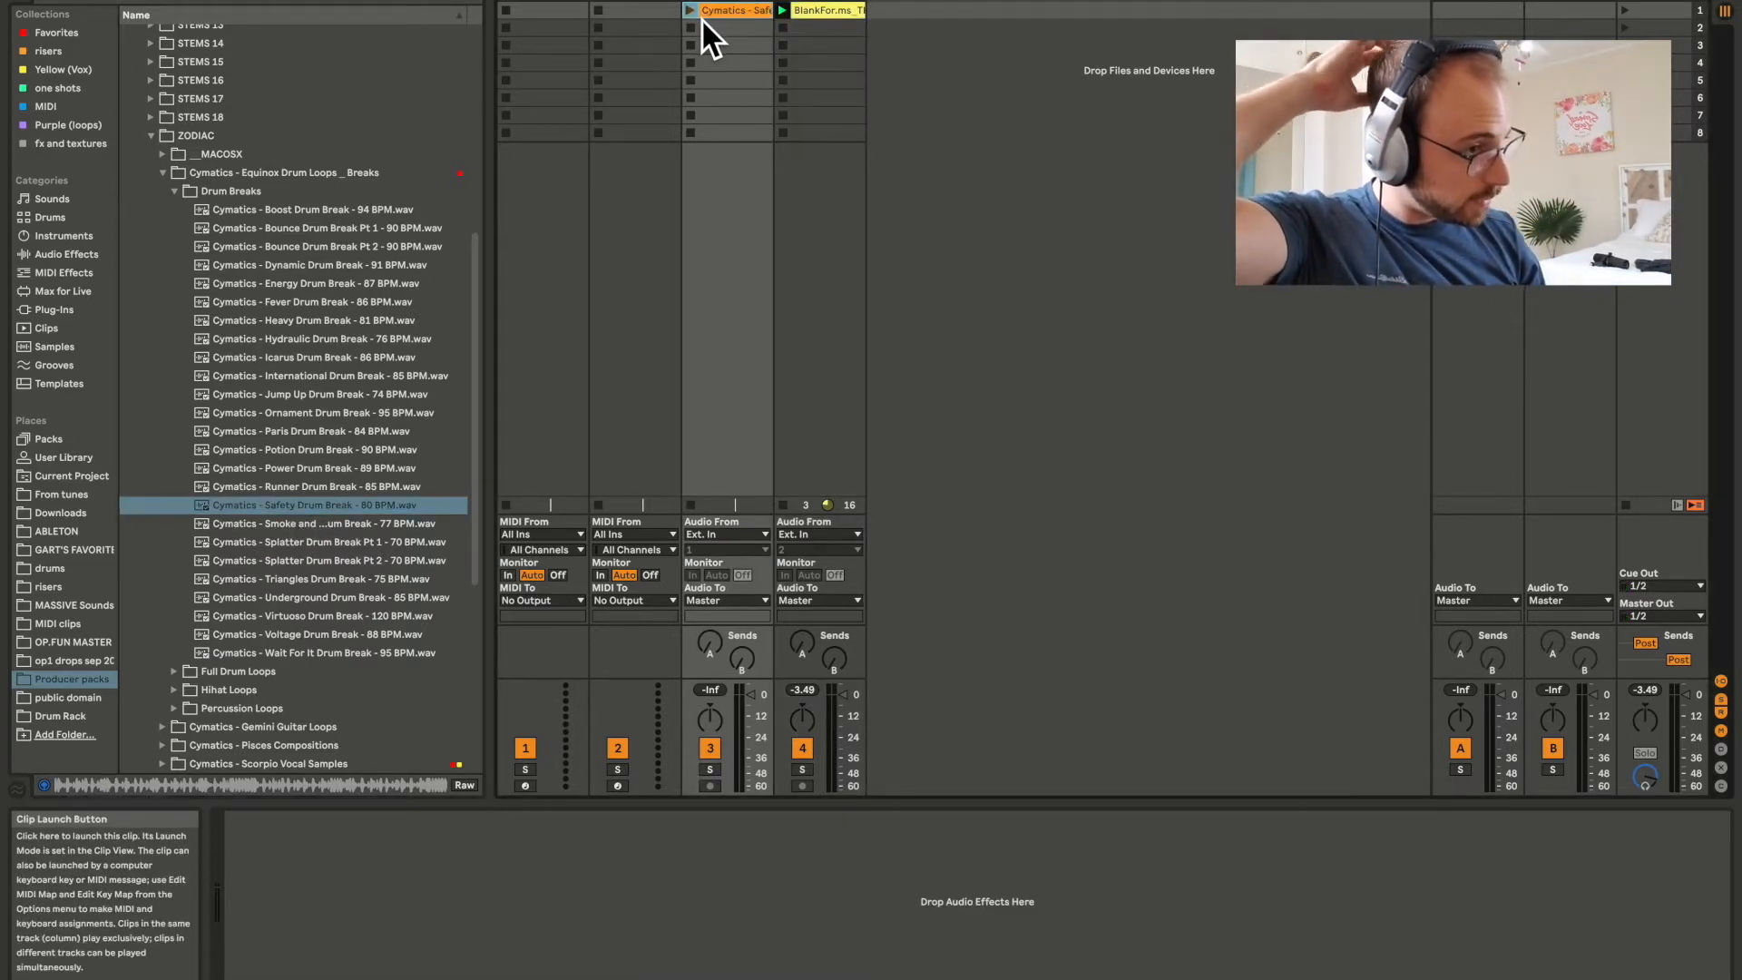
{"action": "left_click", "coordinate": [700, 18]}
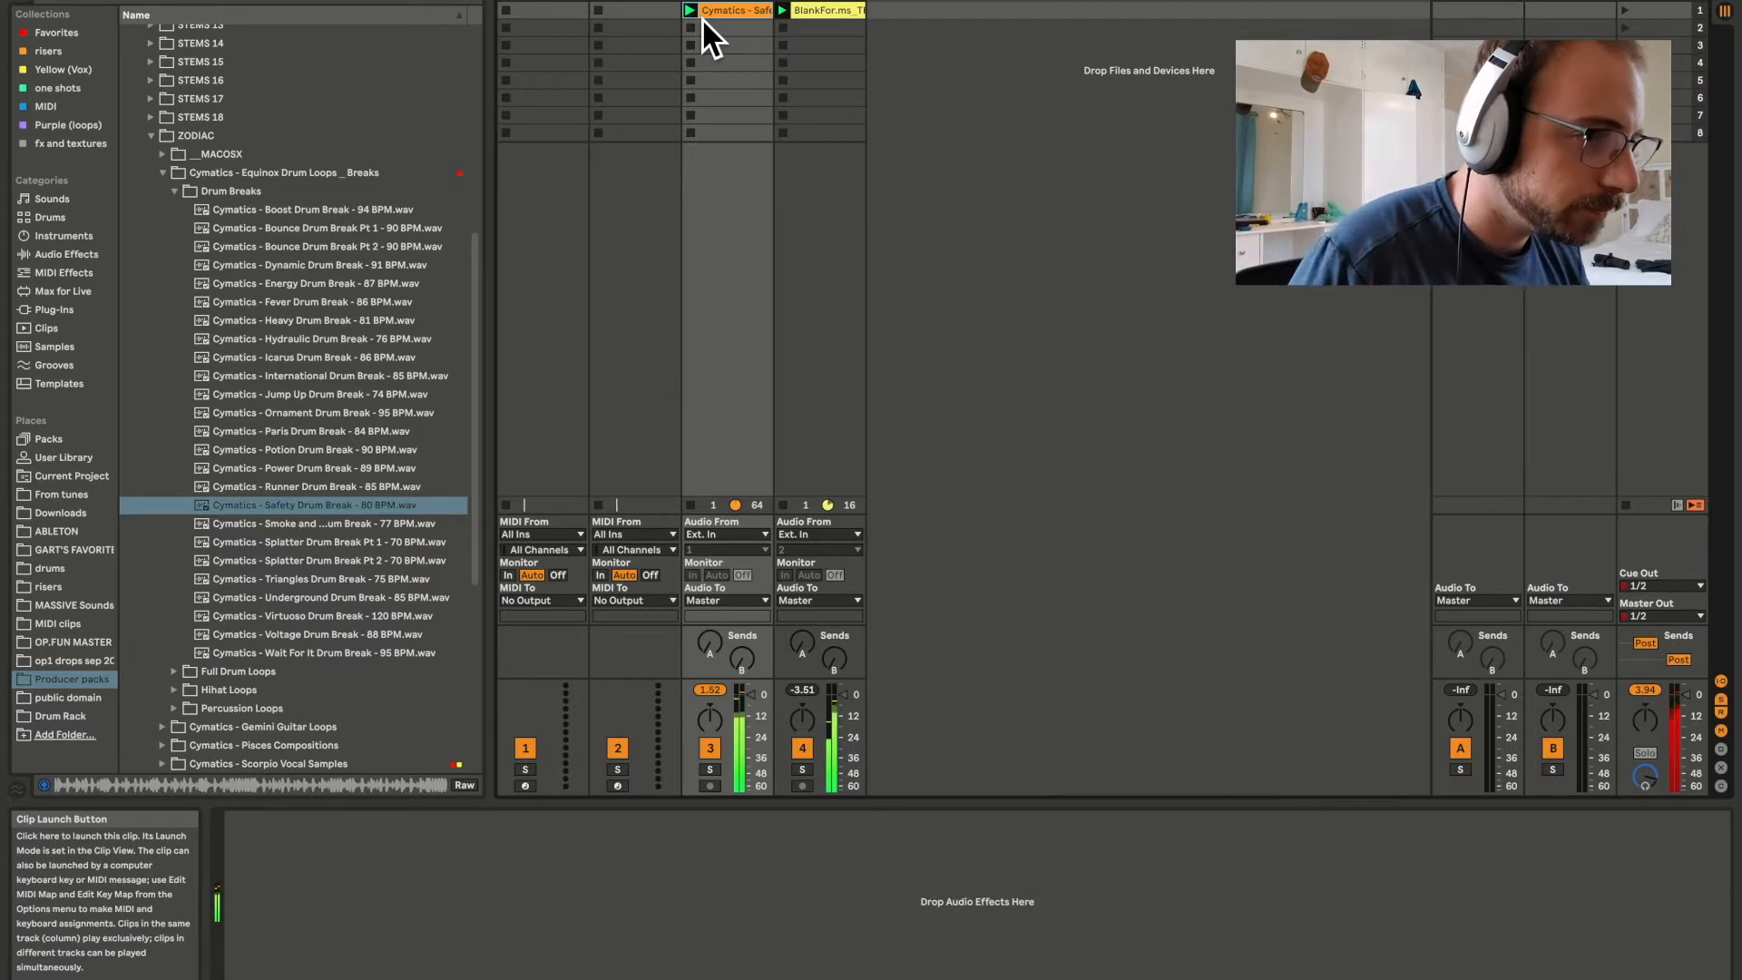
{"action": "left_click", "coordinate": [745, 16]}
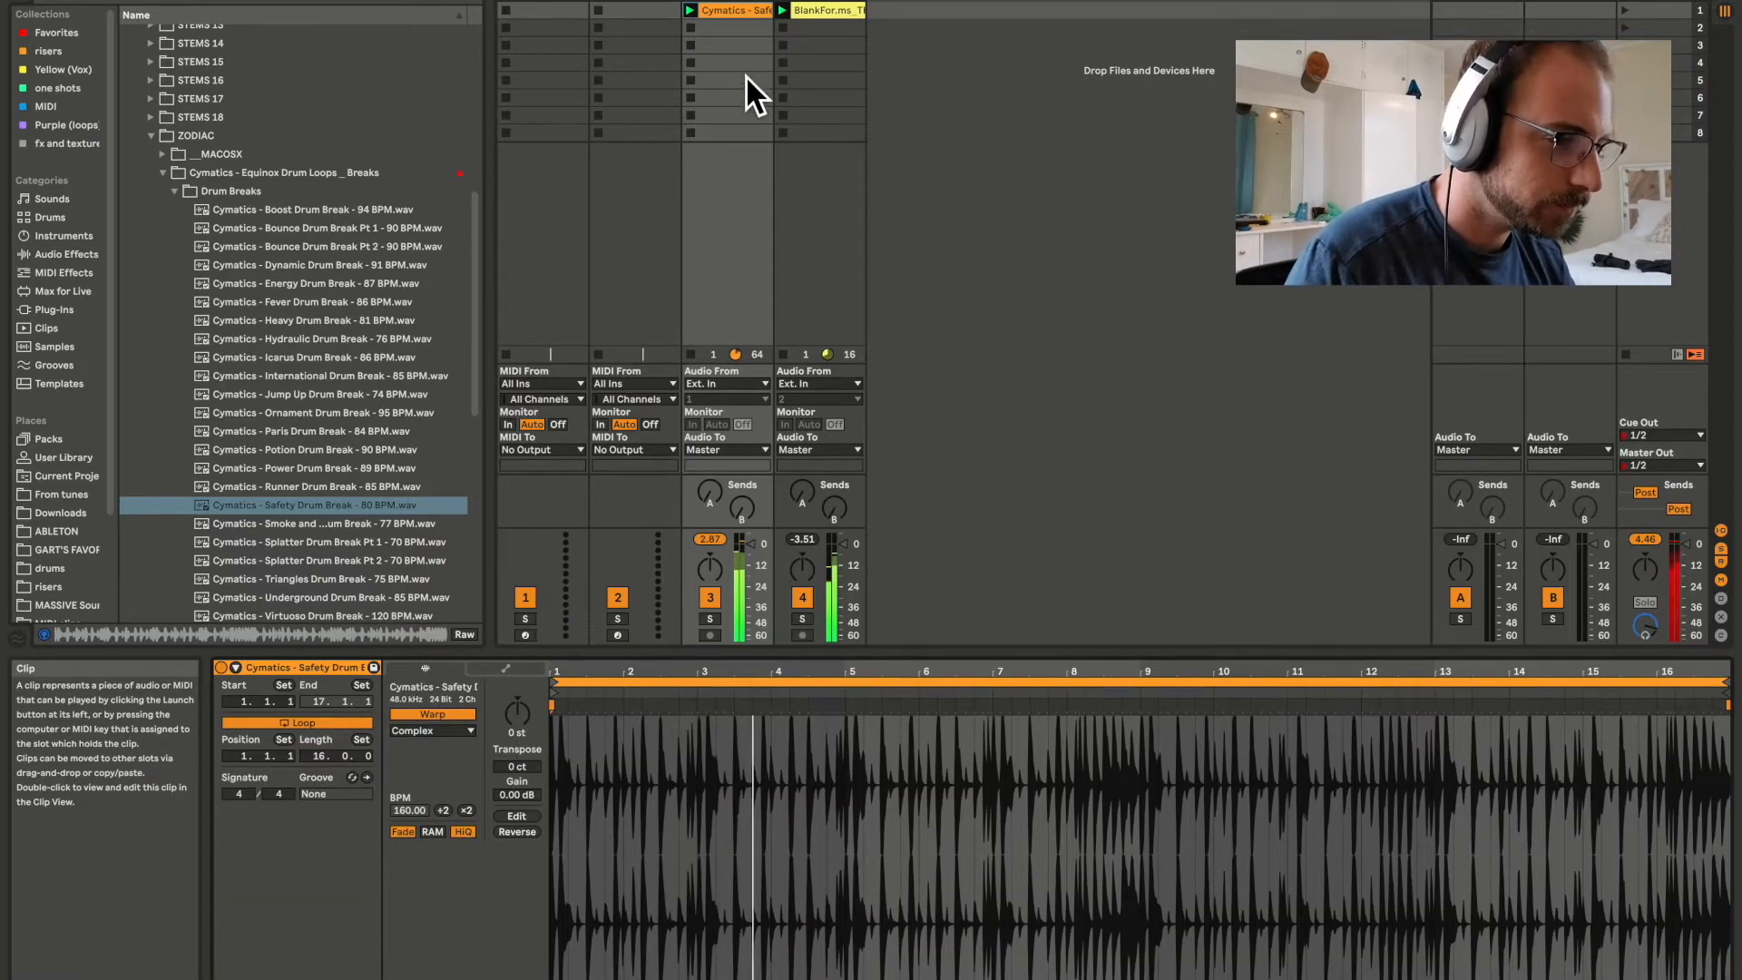
{"action": "left_click", "coordinate": [759, 237]}
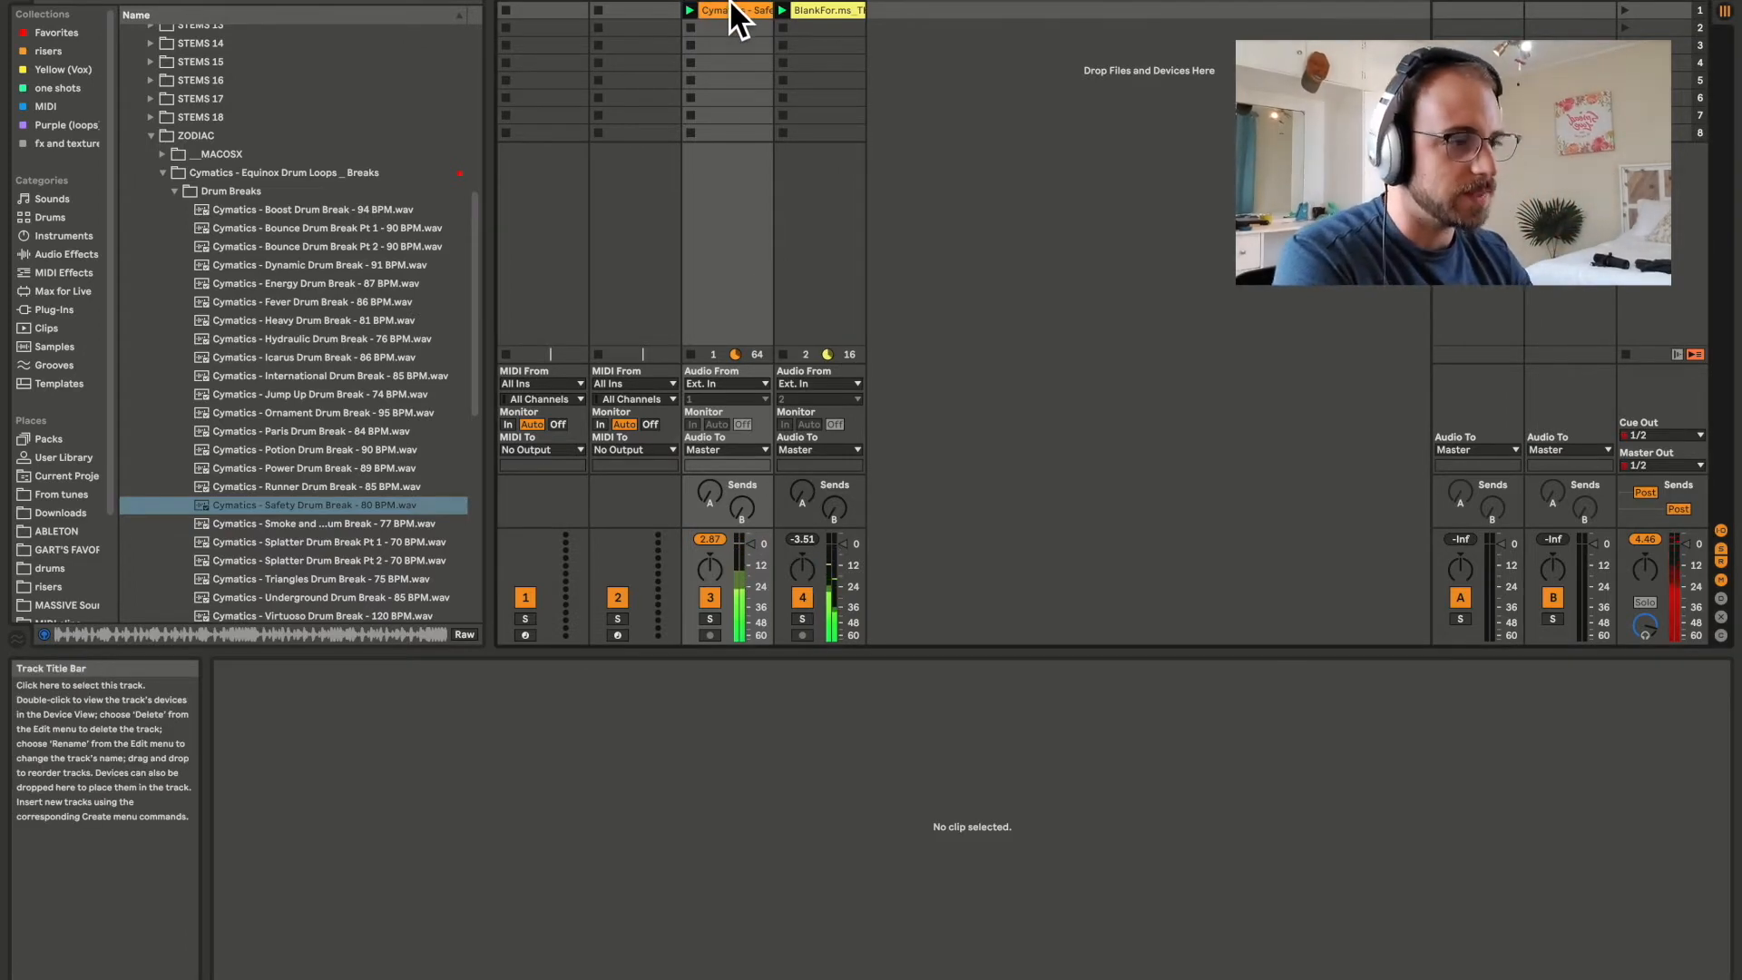
Search the browser for "filter" and add Auto Filter to the drum break's track 3.
{"action": "key", "text": "ctrl+f"}
{"action": "type", "text": "filter"}
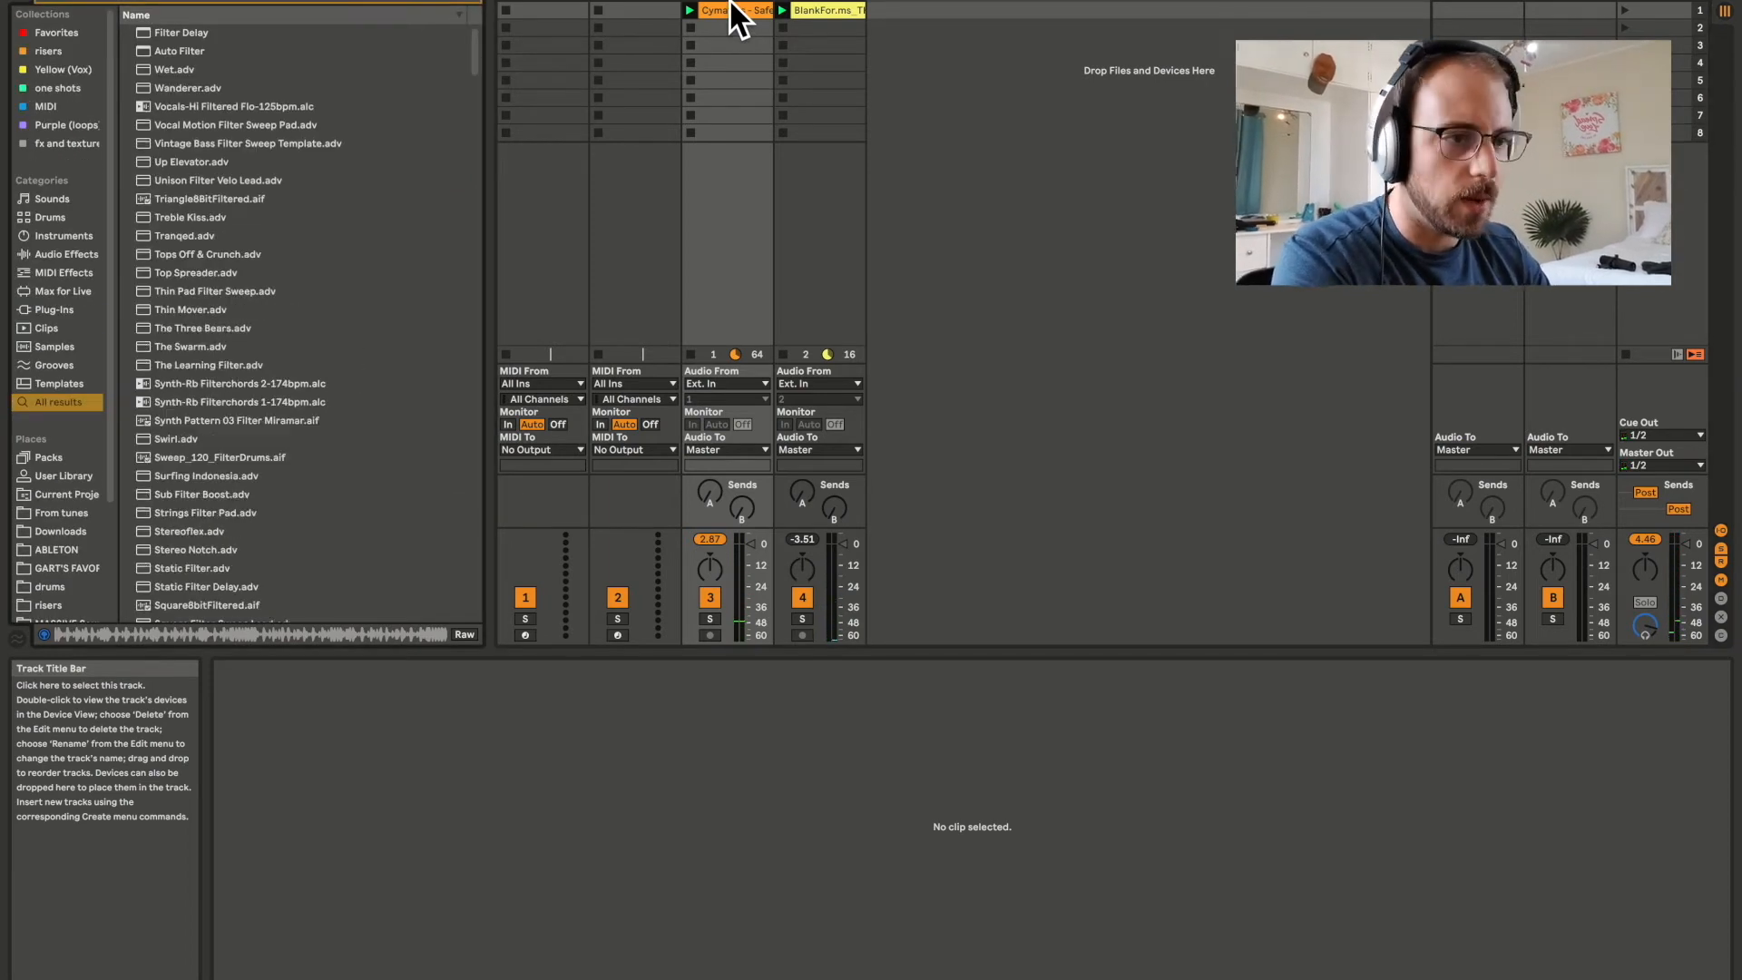
{"action": "key", "text": "Down"}
{"action": "key", "text": "Down"}
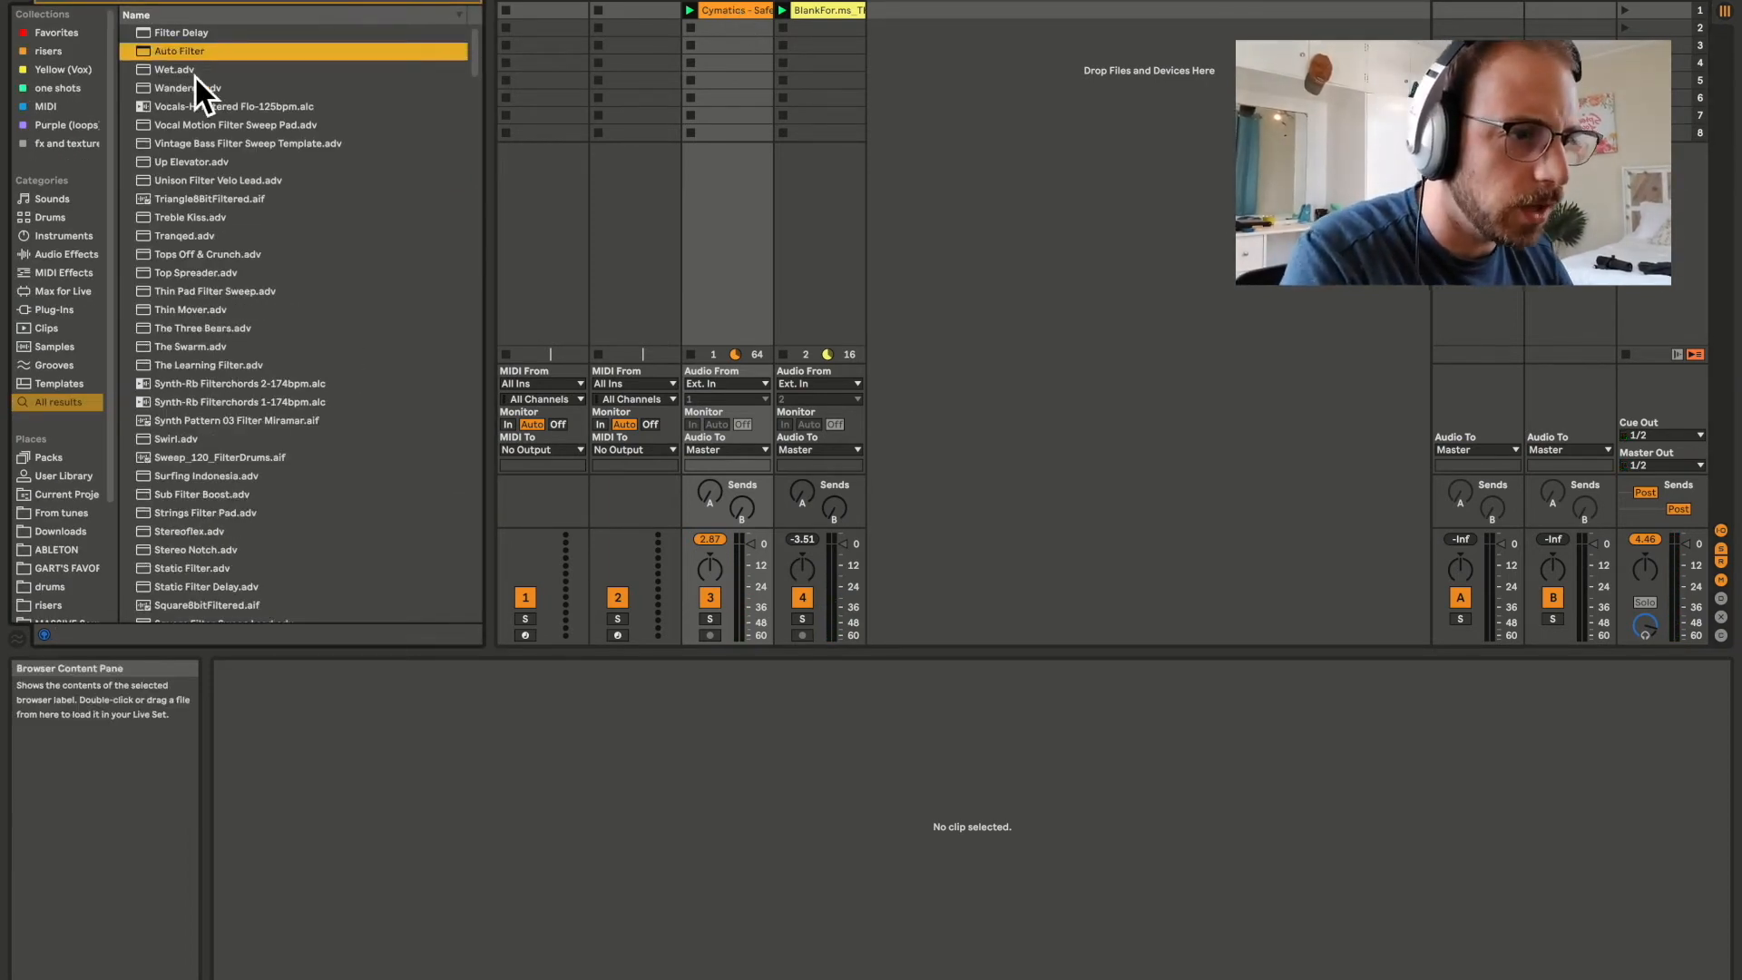
{"action": "left_click_drag", "start_coordinate": [162, 55], "coordinate": [744, 18]}
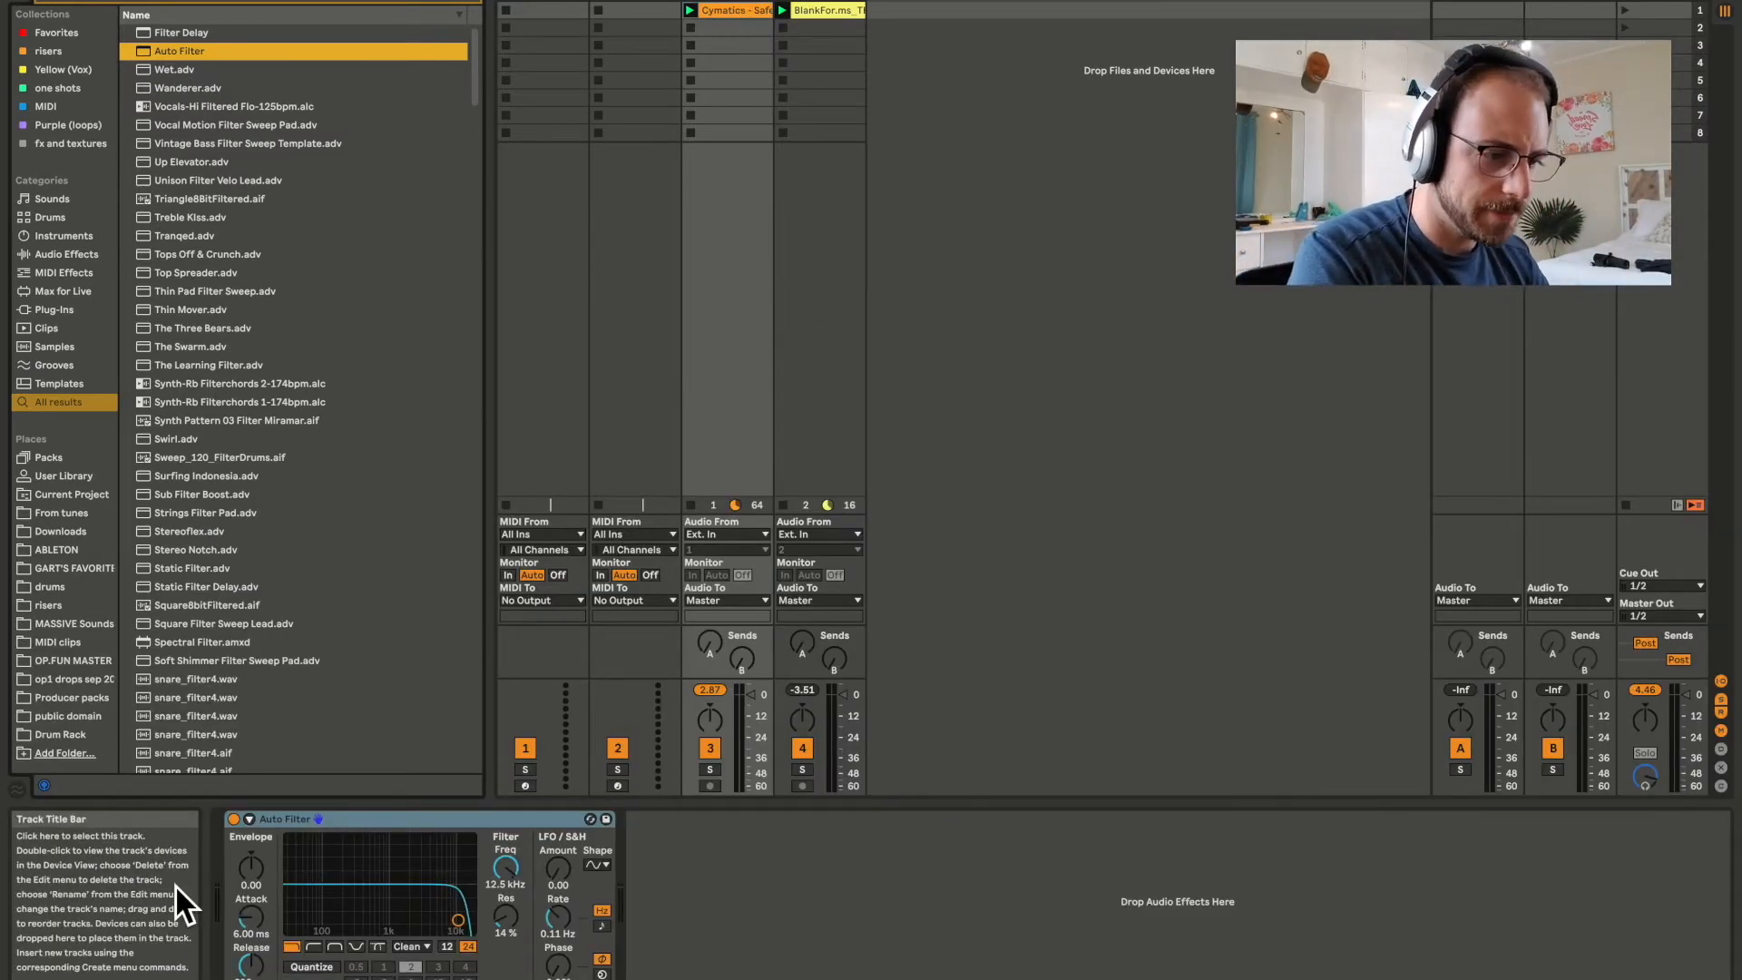
Set the drum track's filter cutoff to about 8.13 kHz and its LFO amount to about 7.62 while the loops play.
{"action": "left_click_drag", "start_coordinate": [509, 864], "coordinate": [506, 918]}
{"action": "key", "text": "space"}
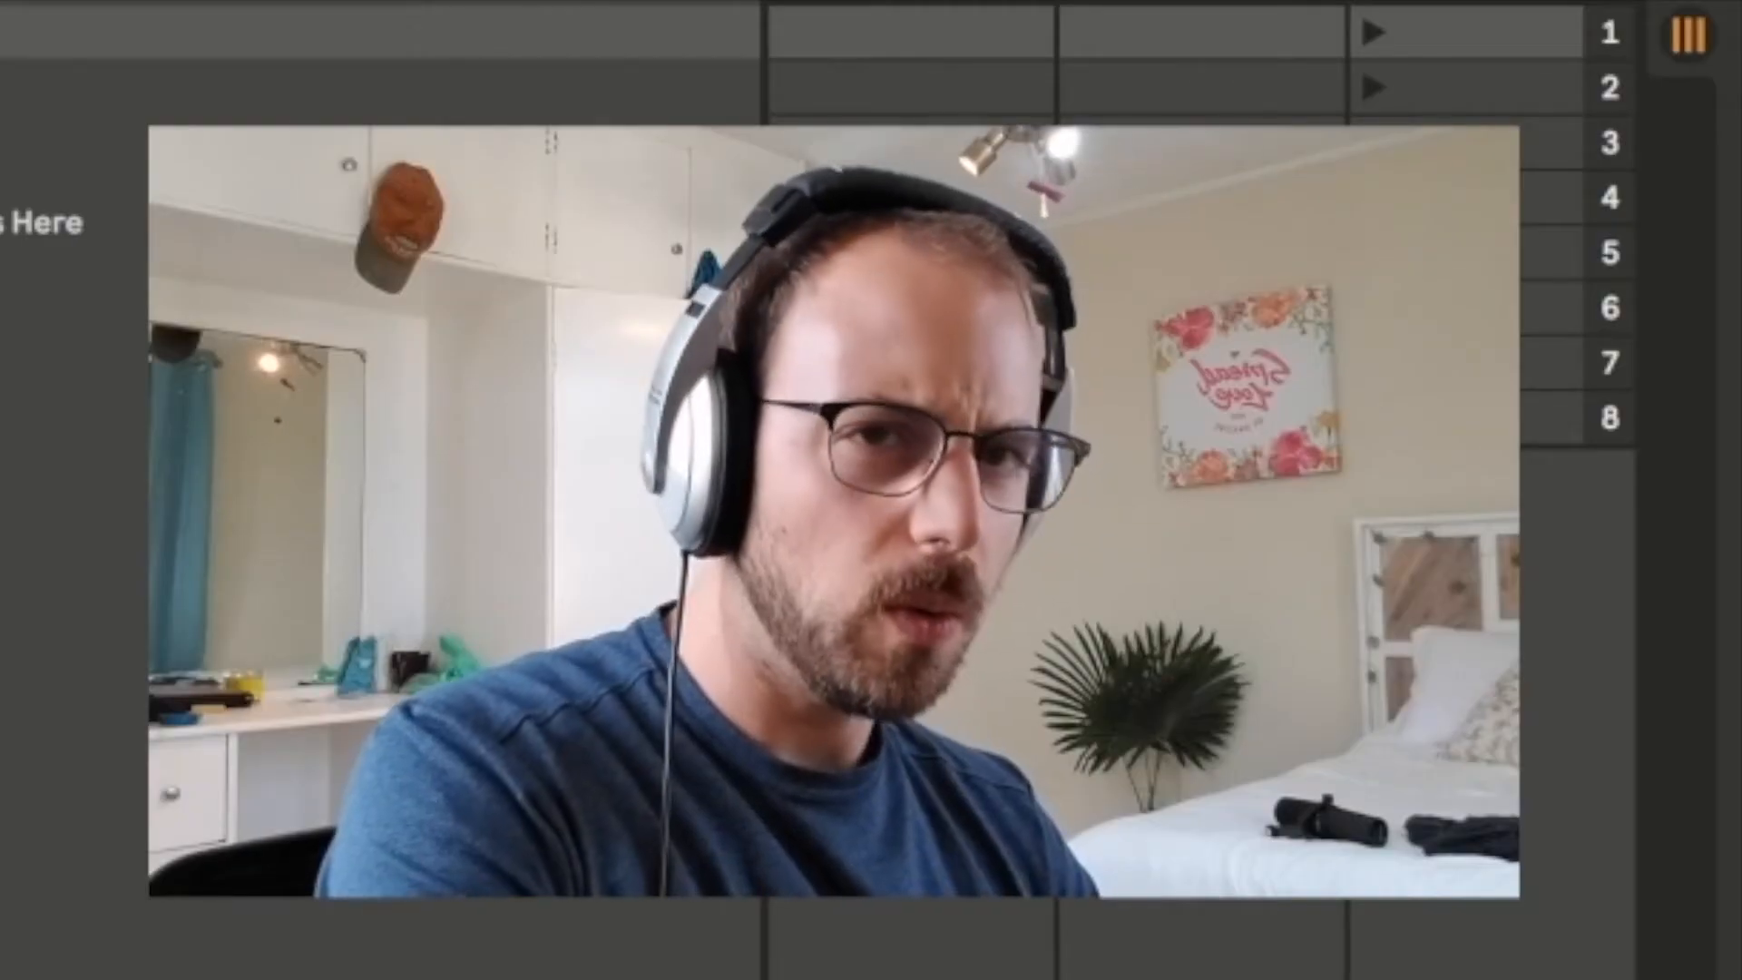
{"action": "mouse_move", "coordinate": [928, 670]}
{"action": "left_mouse_down"}
{"action": "mouse_move", "coordinate": [928, 646]}
{"action": "mouse_move", "coordinate": [928, 737]}
{"action": "mouse_move", "coordinate": [928, 635]}
{"action": "left_mouse_up"}
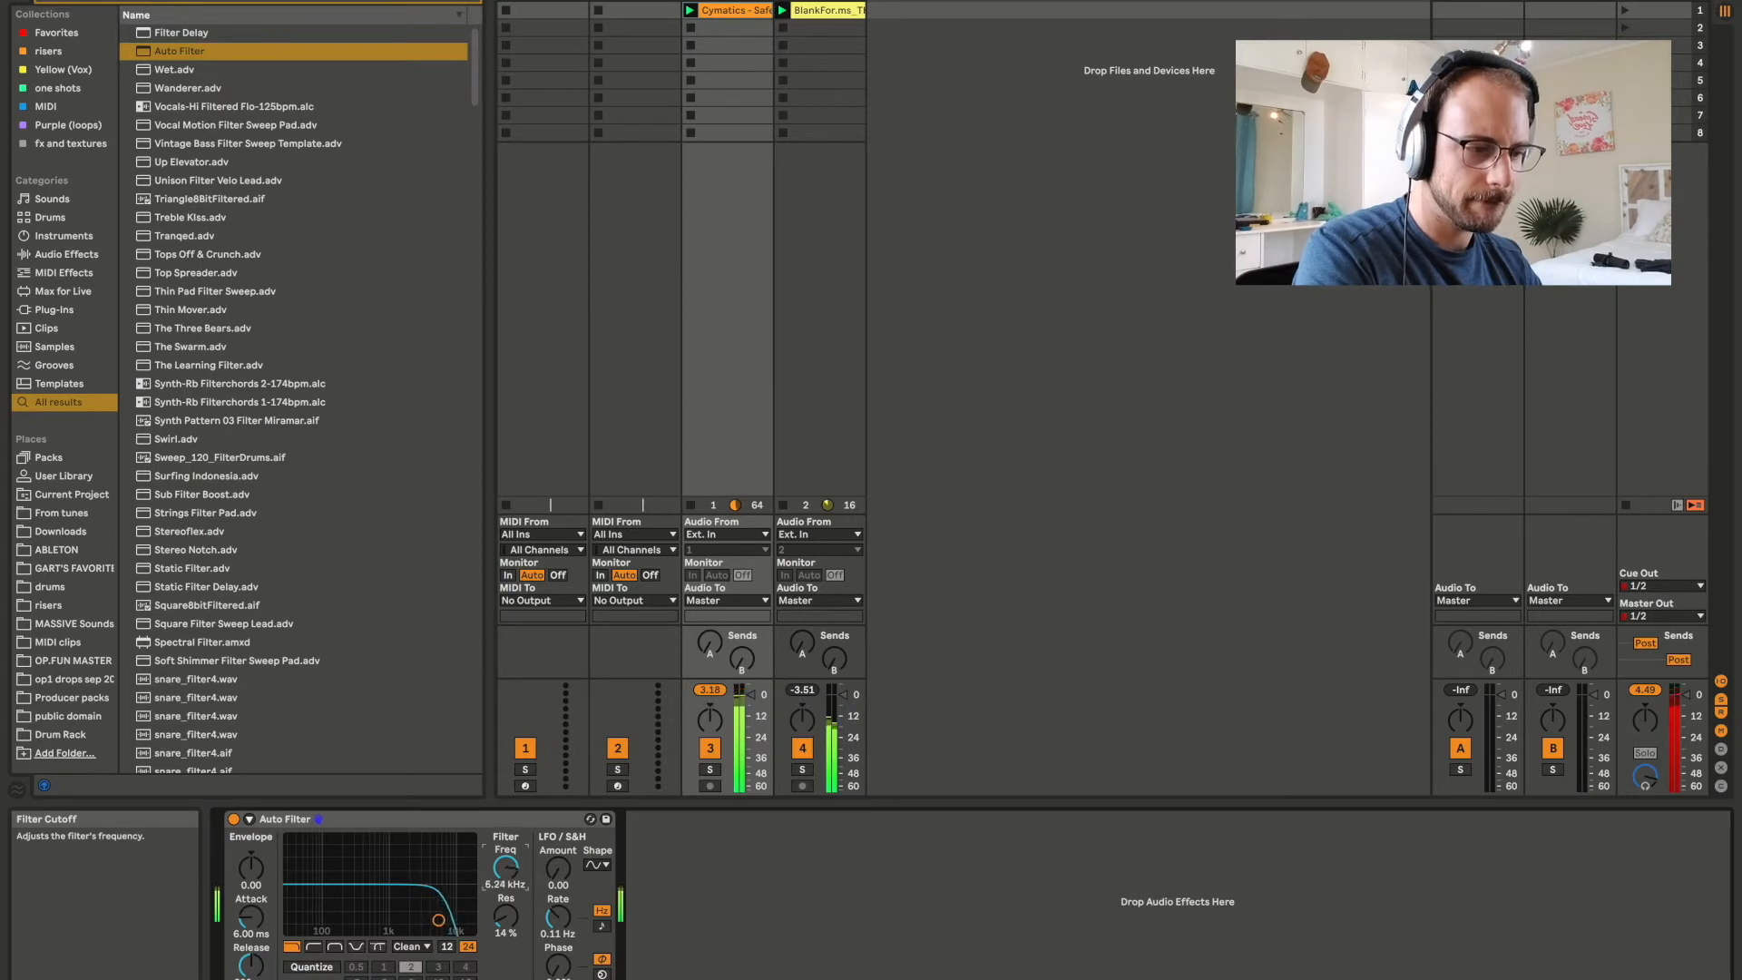
{"action": "left_click_drag", "start_coordinate": [506, 868], "coordinate": [505, 866]}
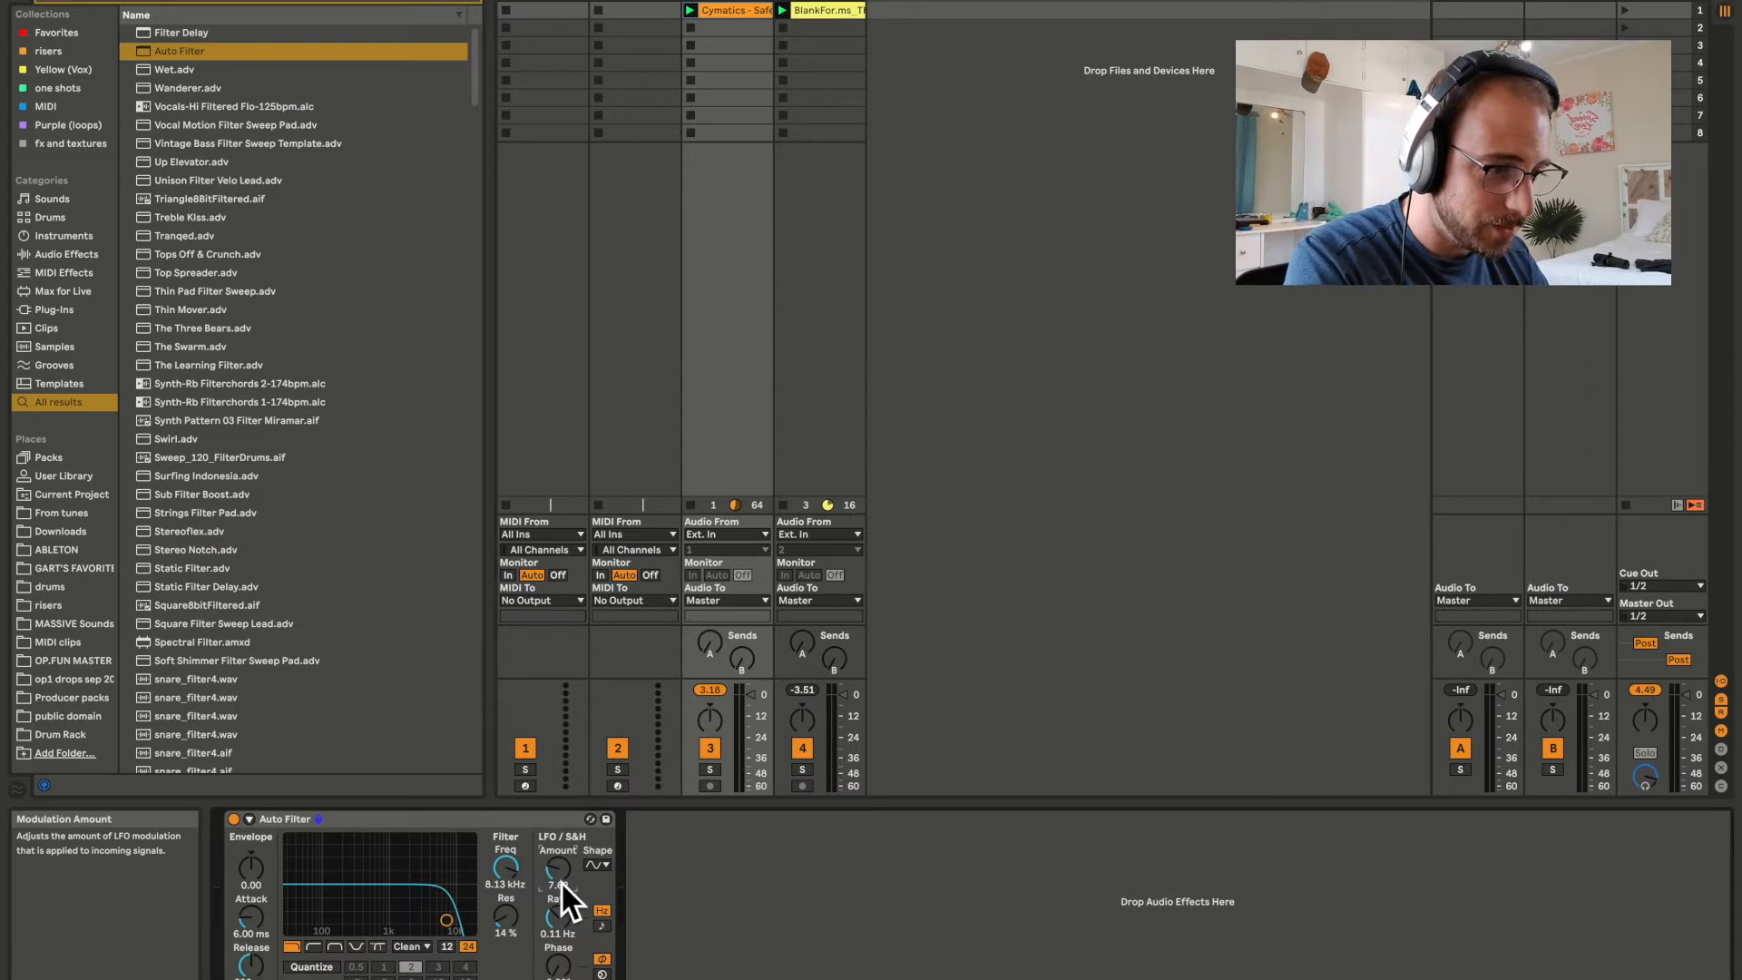
Set the drum filter's LFO shape to a rising sawtooth and sync its rate to the song tempo at 2.
{"action": "left_click", "coordinate": [604, 869]}
{"action": "left_click", "coordinate": [608, 922]}
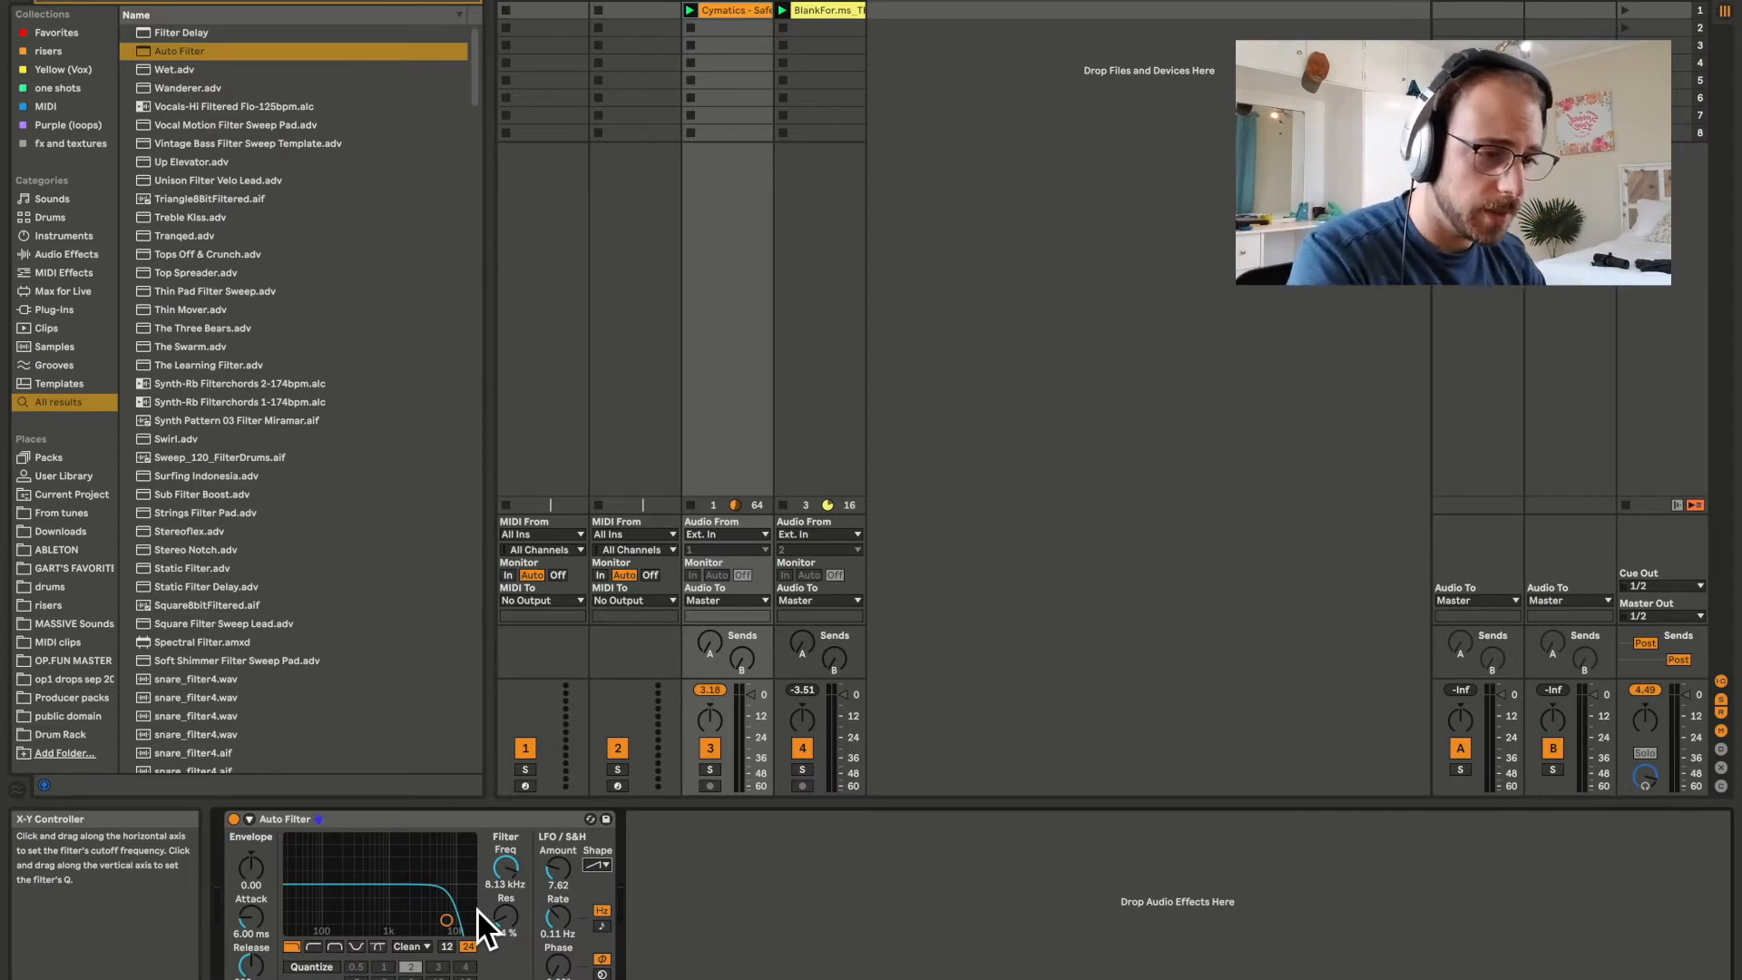
{"action": "left_click", "coordinate": [604, 868]}
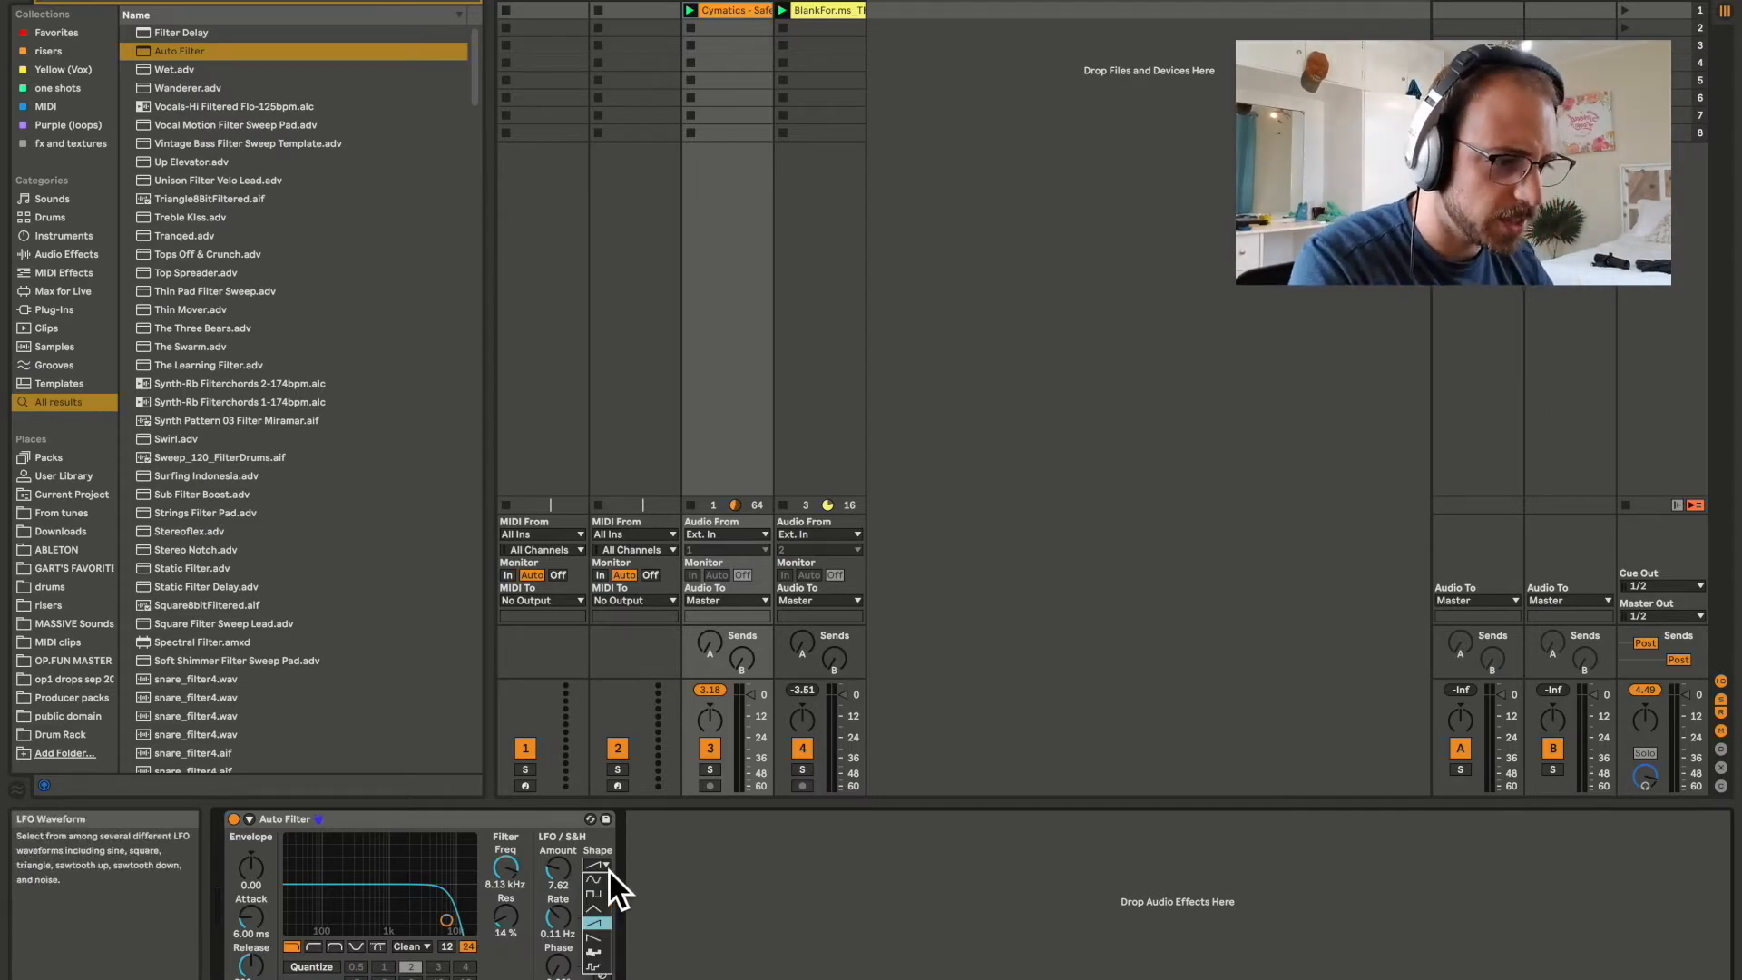
{"action": "left_click", "coordinate": [608, 929]}
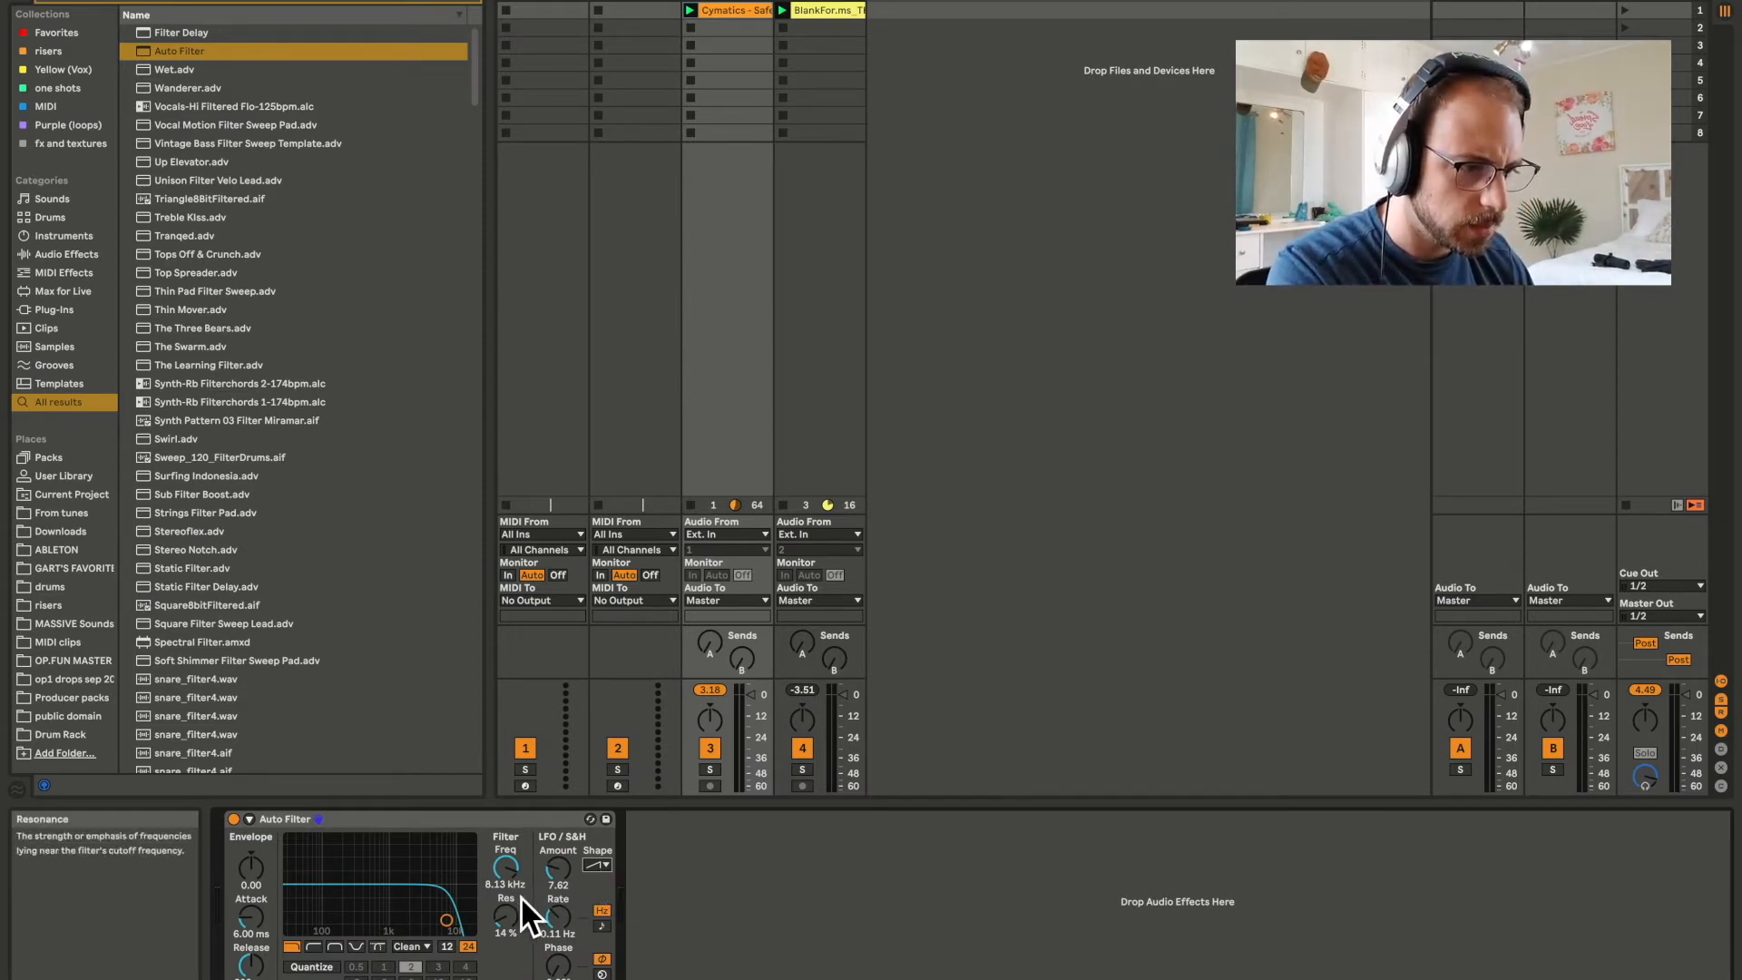
{"action": "left_click", "coordinate": [601, 926]}
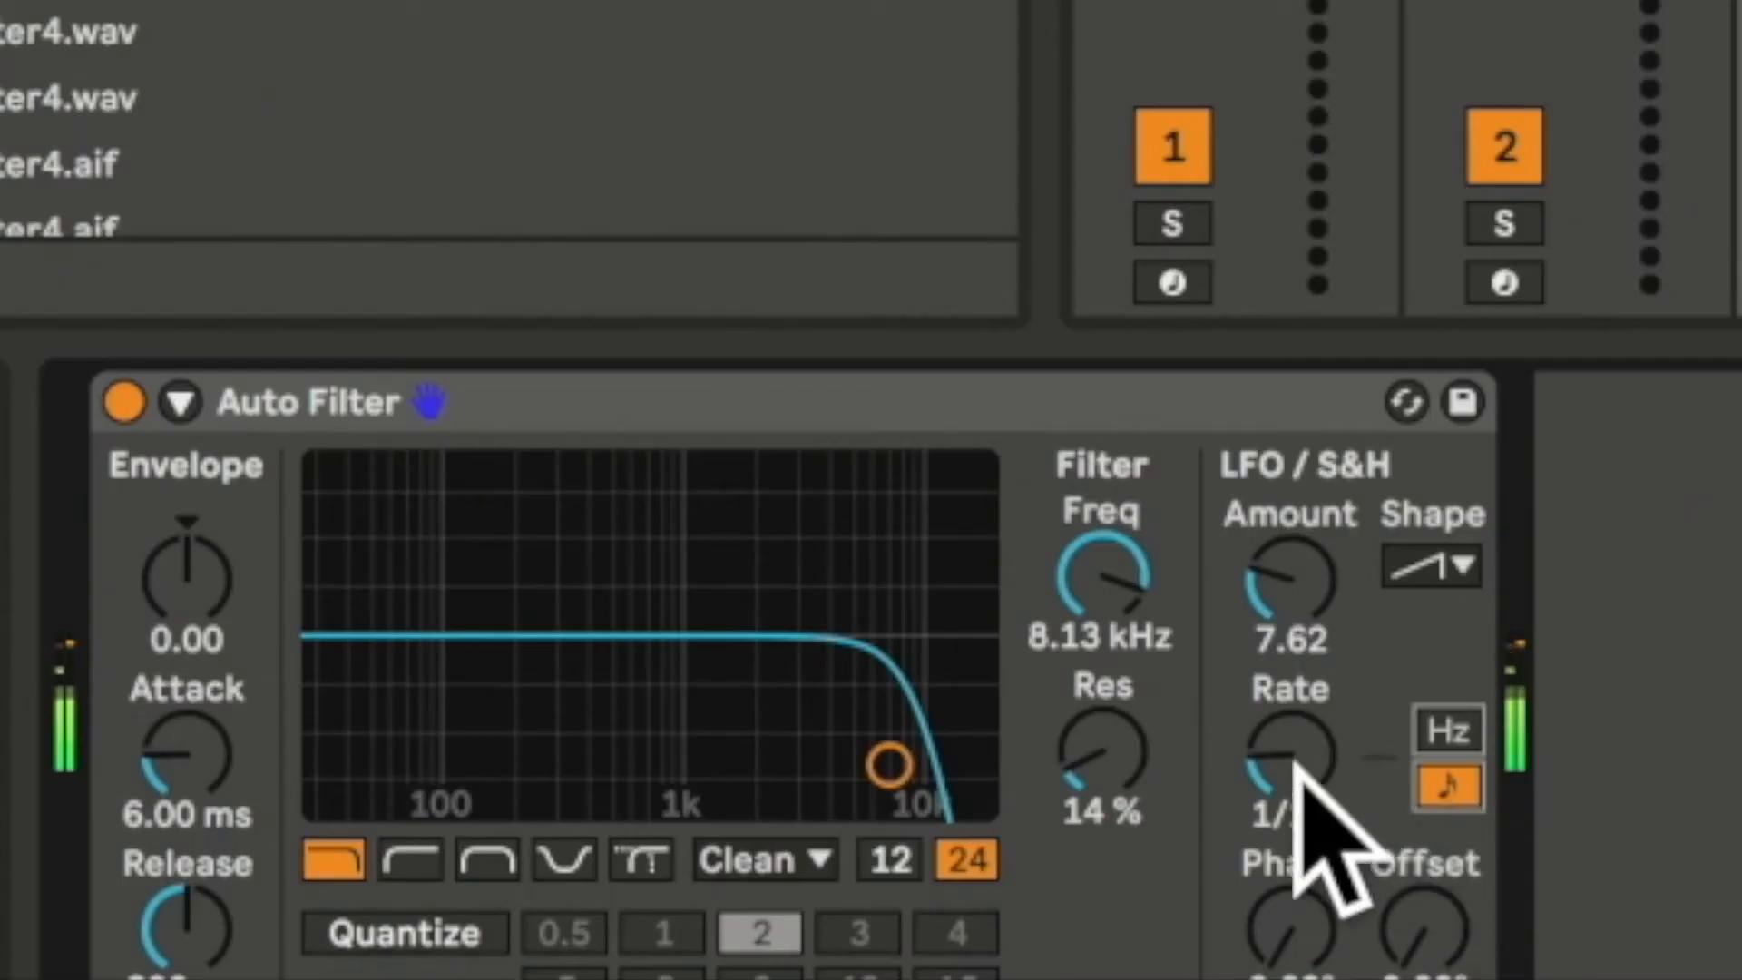
{"action": "left_click_drag", "start_coordinate": [1295, 760], "coordinate": [1295, 691]}
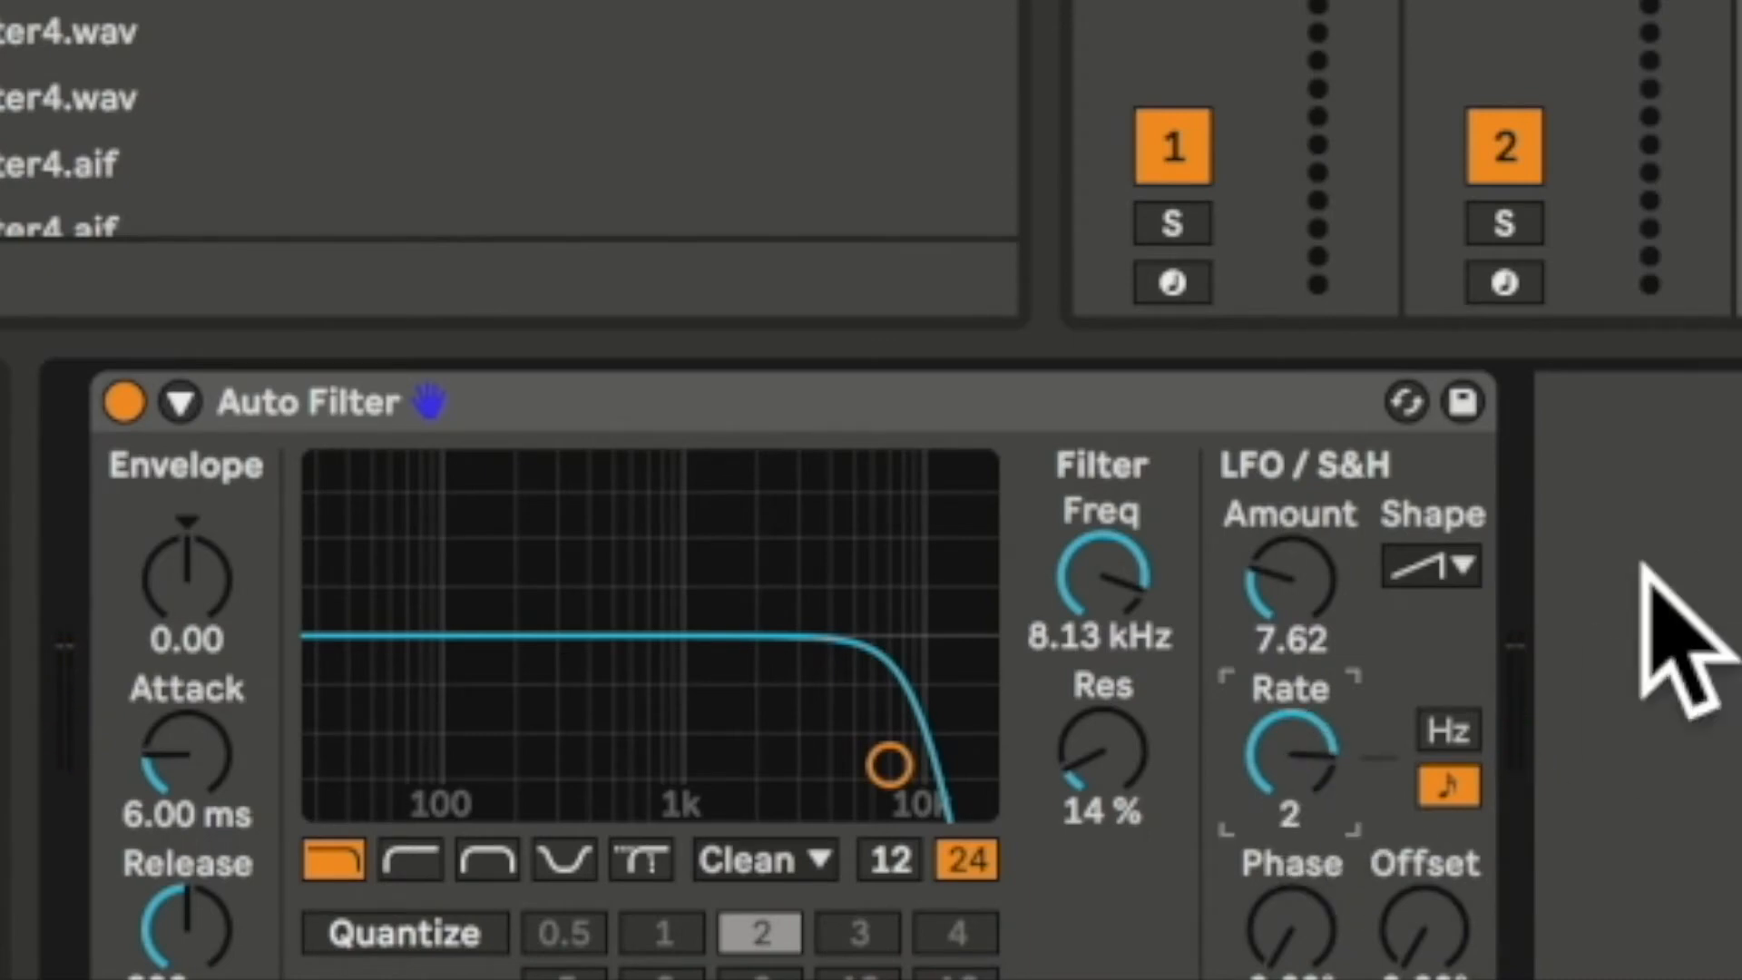
Set the drum track's filter cutoff to about 7.71 kHz.
{"action": "left_click_drag", "start_coordinate": [1125, 581], "coordinate": [1125, 581]}
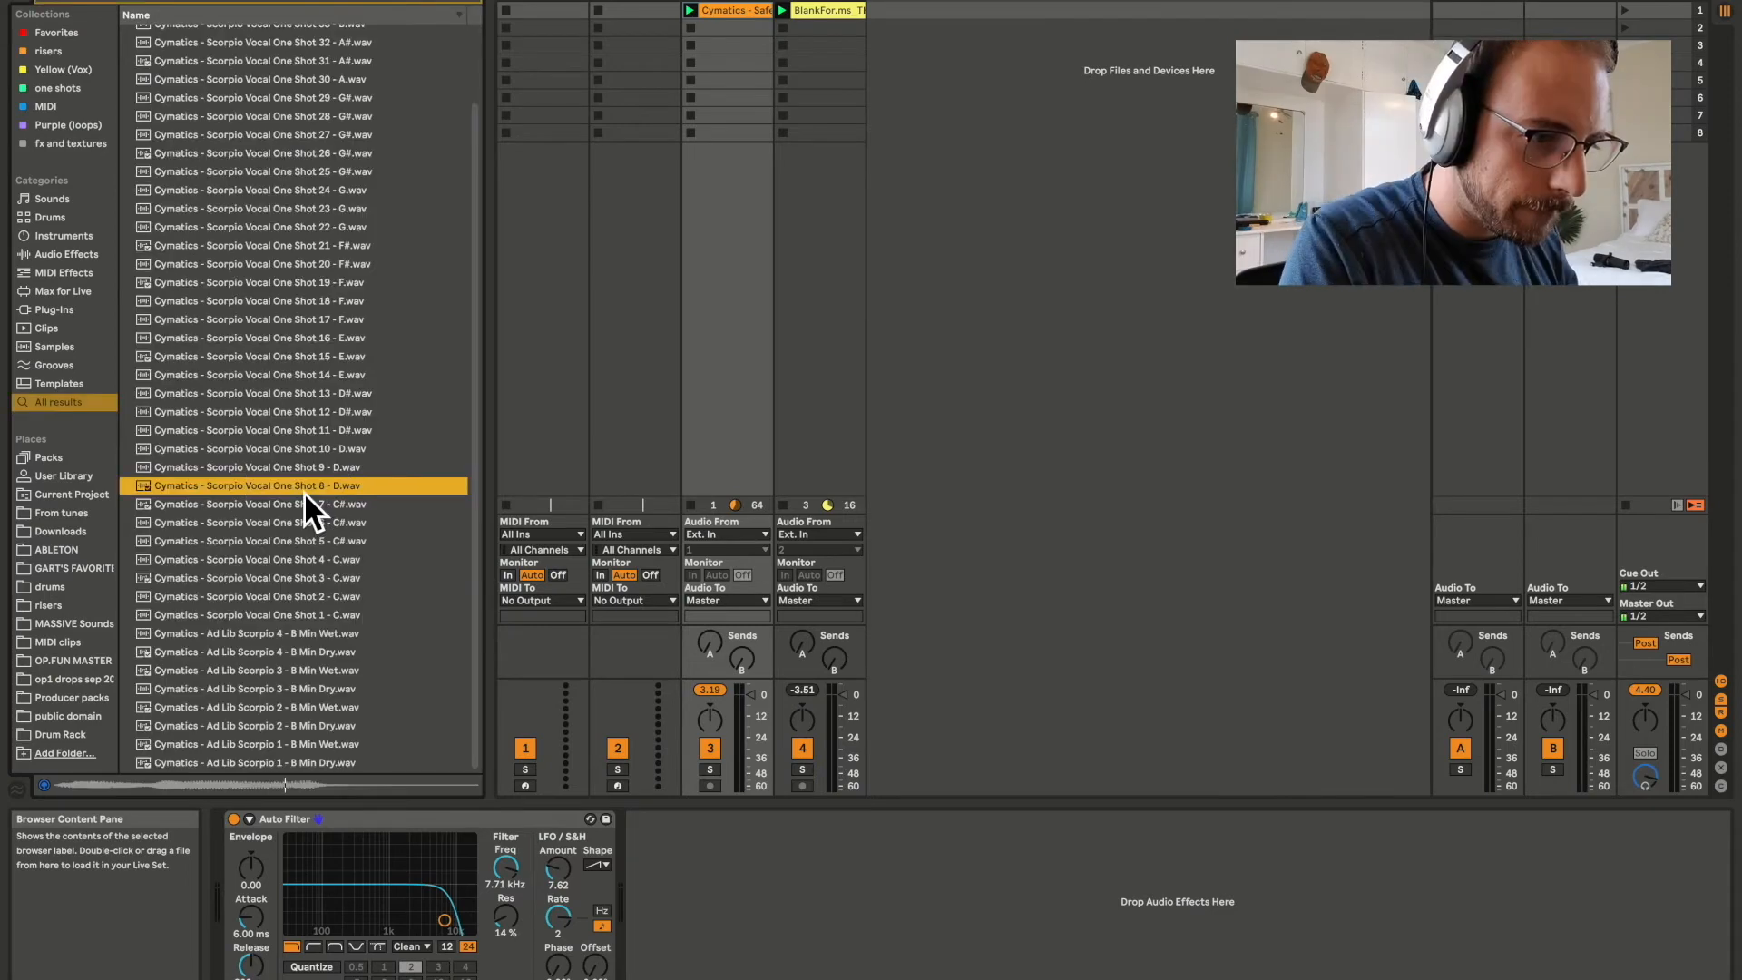
Load the Cymatics Vocal Loop Searching - 84 BPM E Maj onto new track 5, transpose it to -1 st and play it with the other loops.
{"action": "left_click_drag", "start_coordinate": [303, 489], "coordinate": [879, 17]}
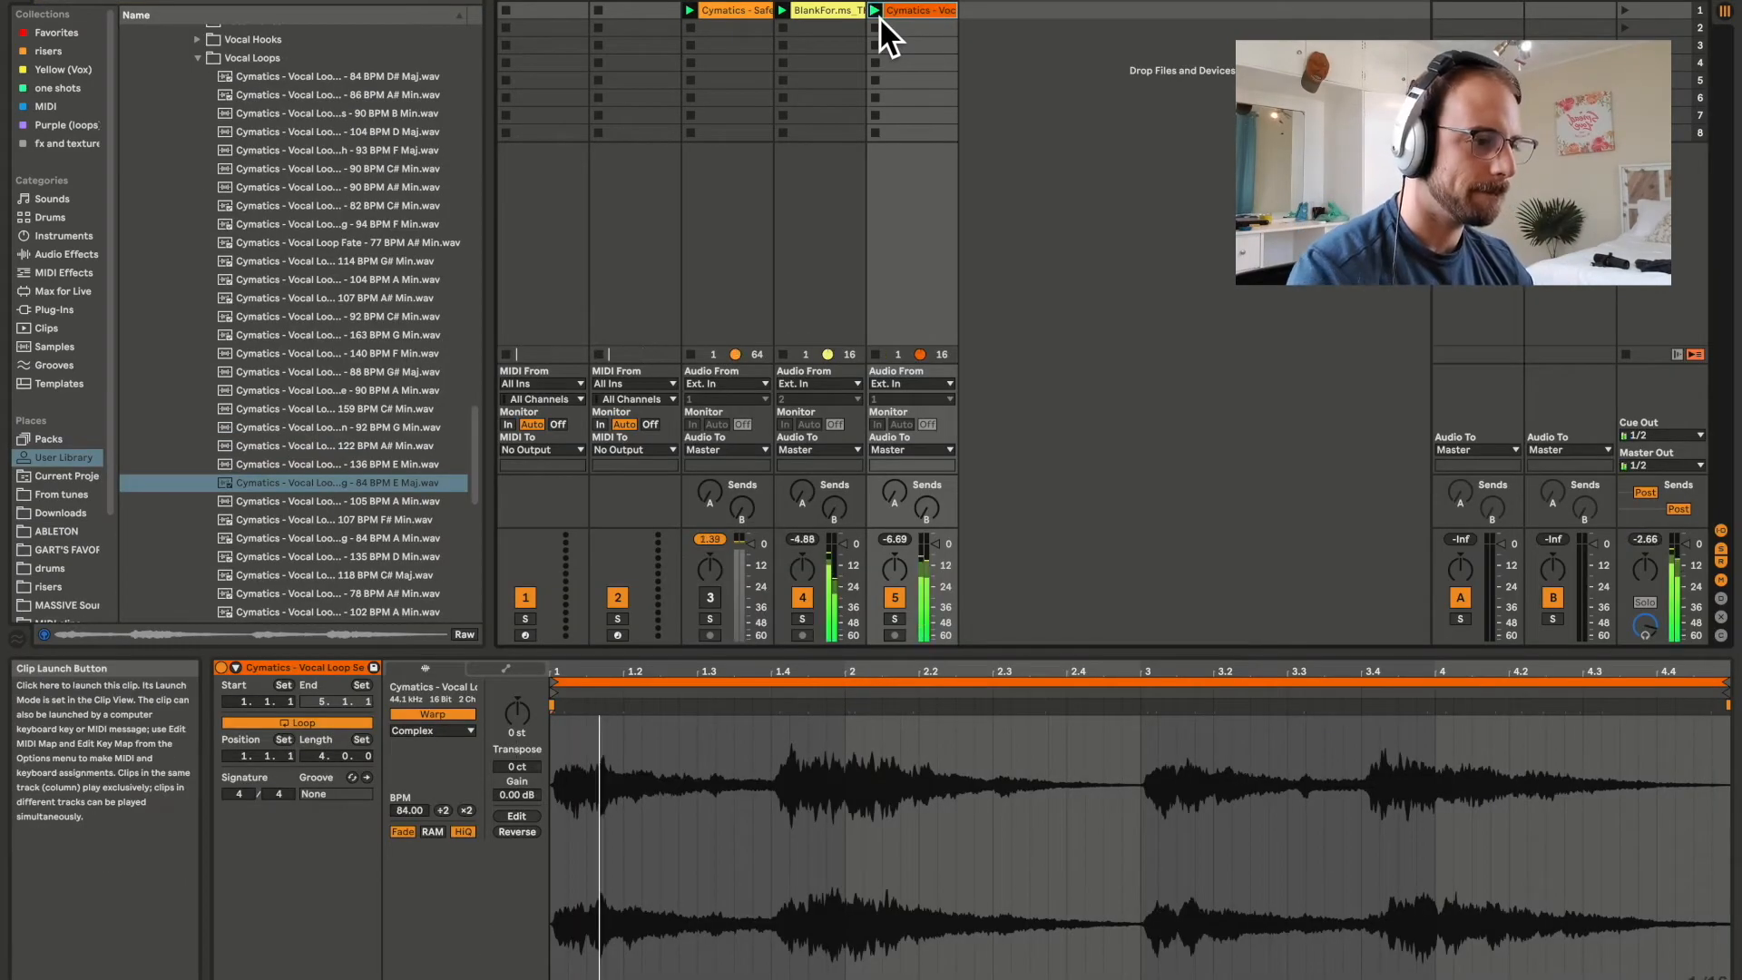
{"action": "key", "text": "space"}
{"action": "left_click", "coordinate": [525, 735]}
{"action": "key", "text": "Down"}
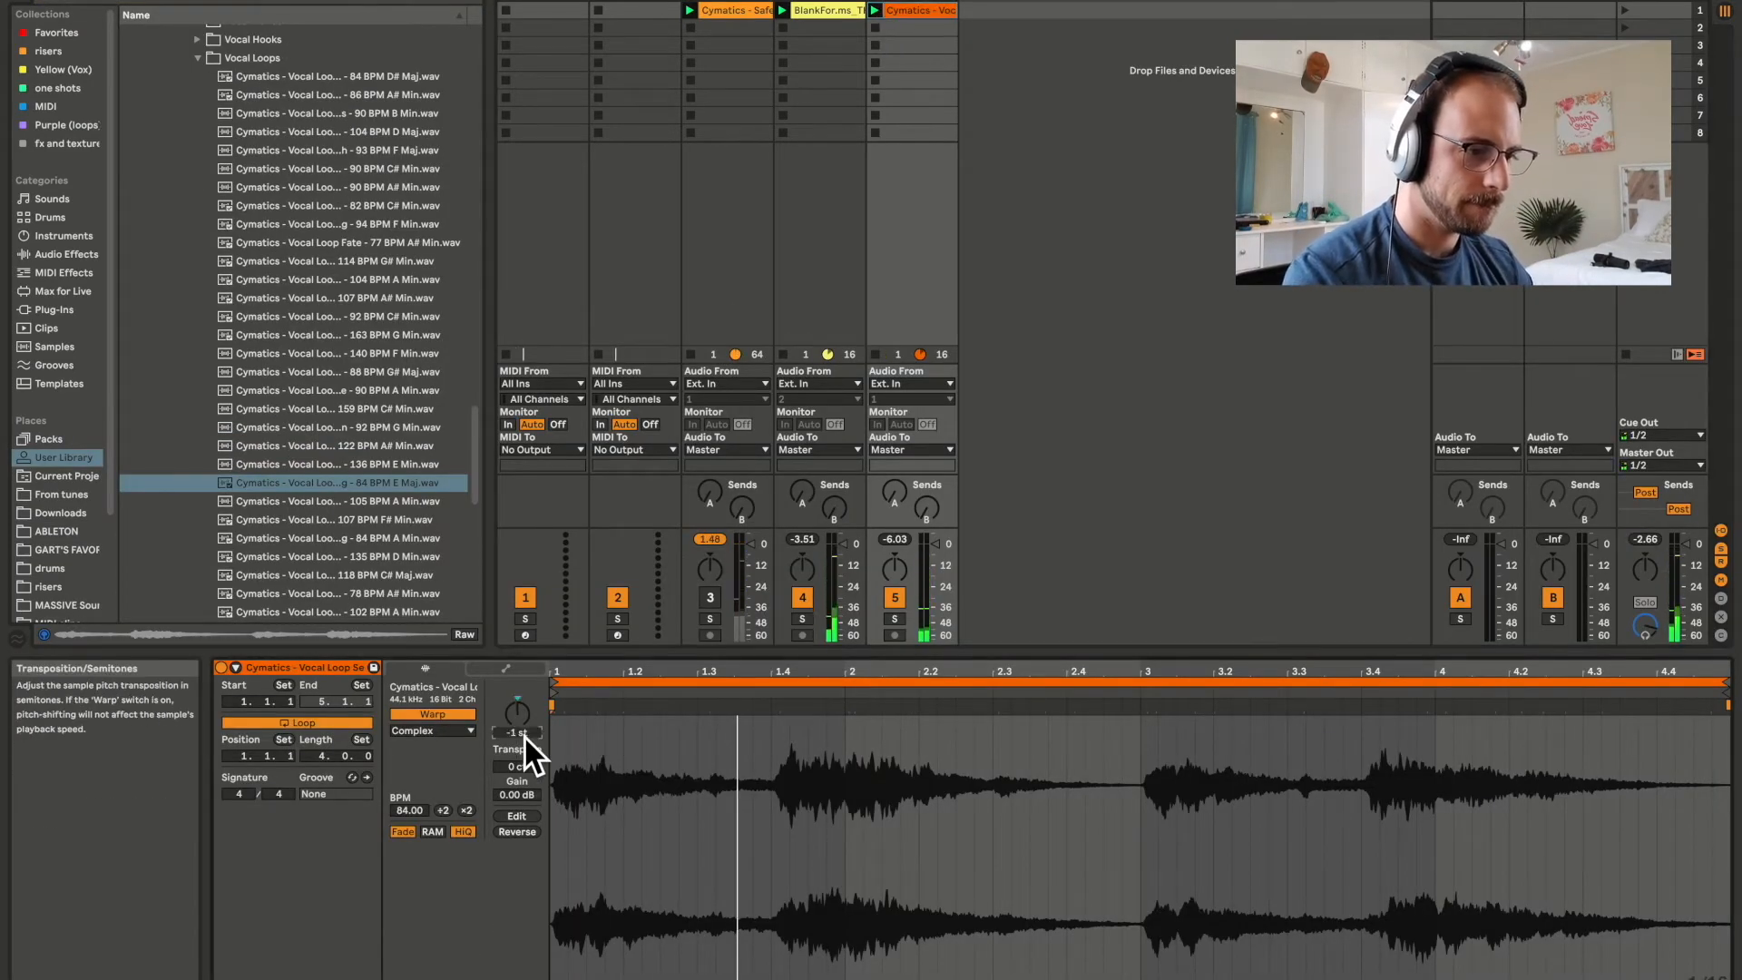
{"action": "key", "text": "space"}
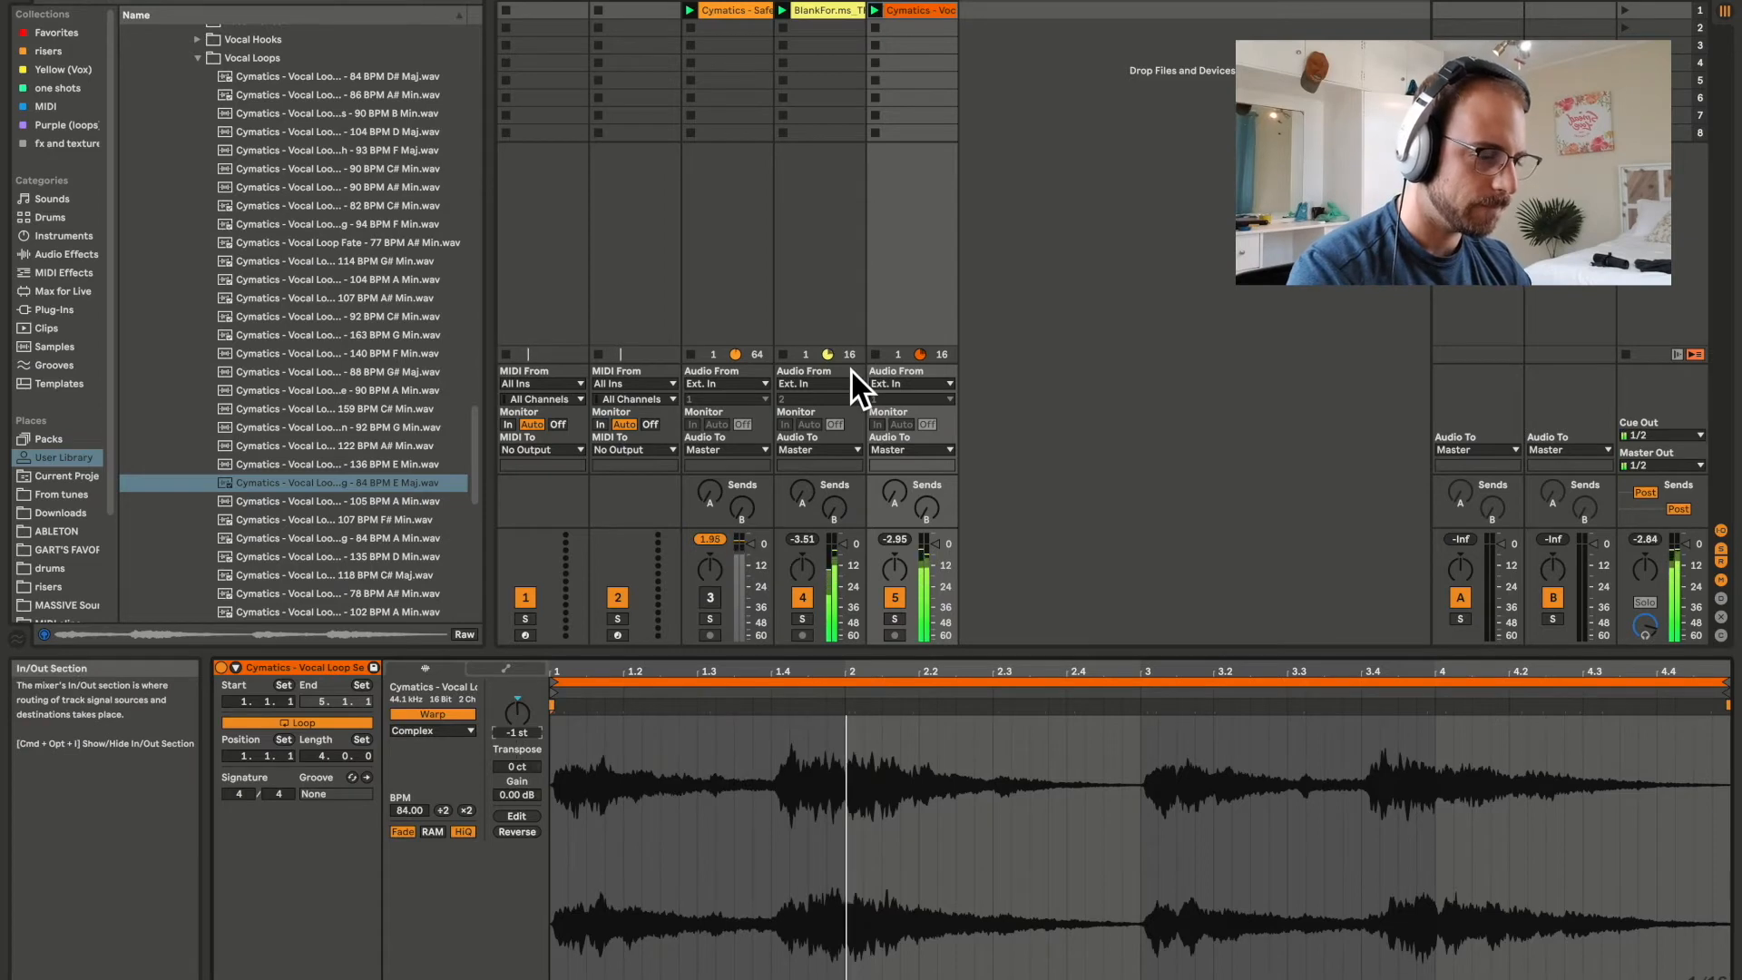
Search the browser for "filter" and add Auto Filter to the vocal loop's track 5.
{"action": "left_click", "coordinate": [917, 9]}
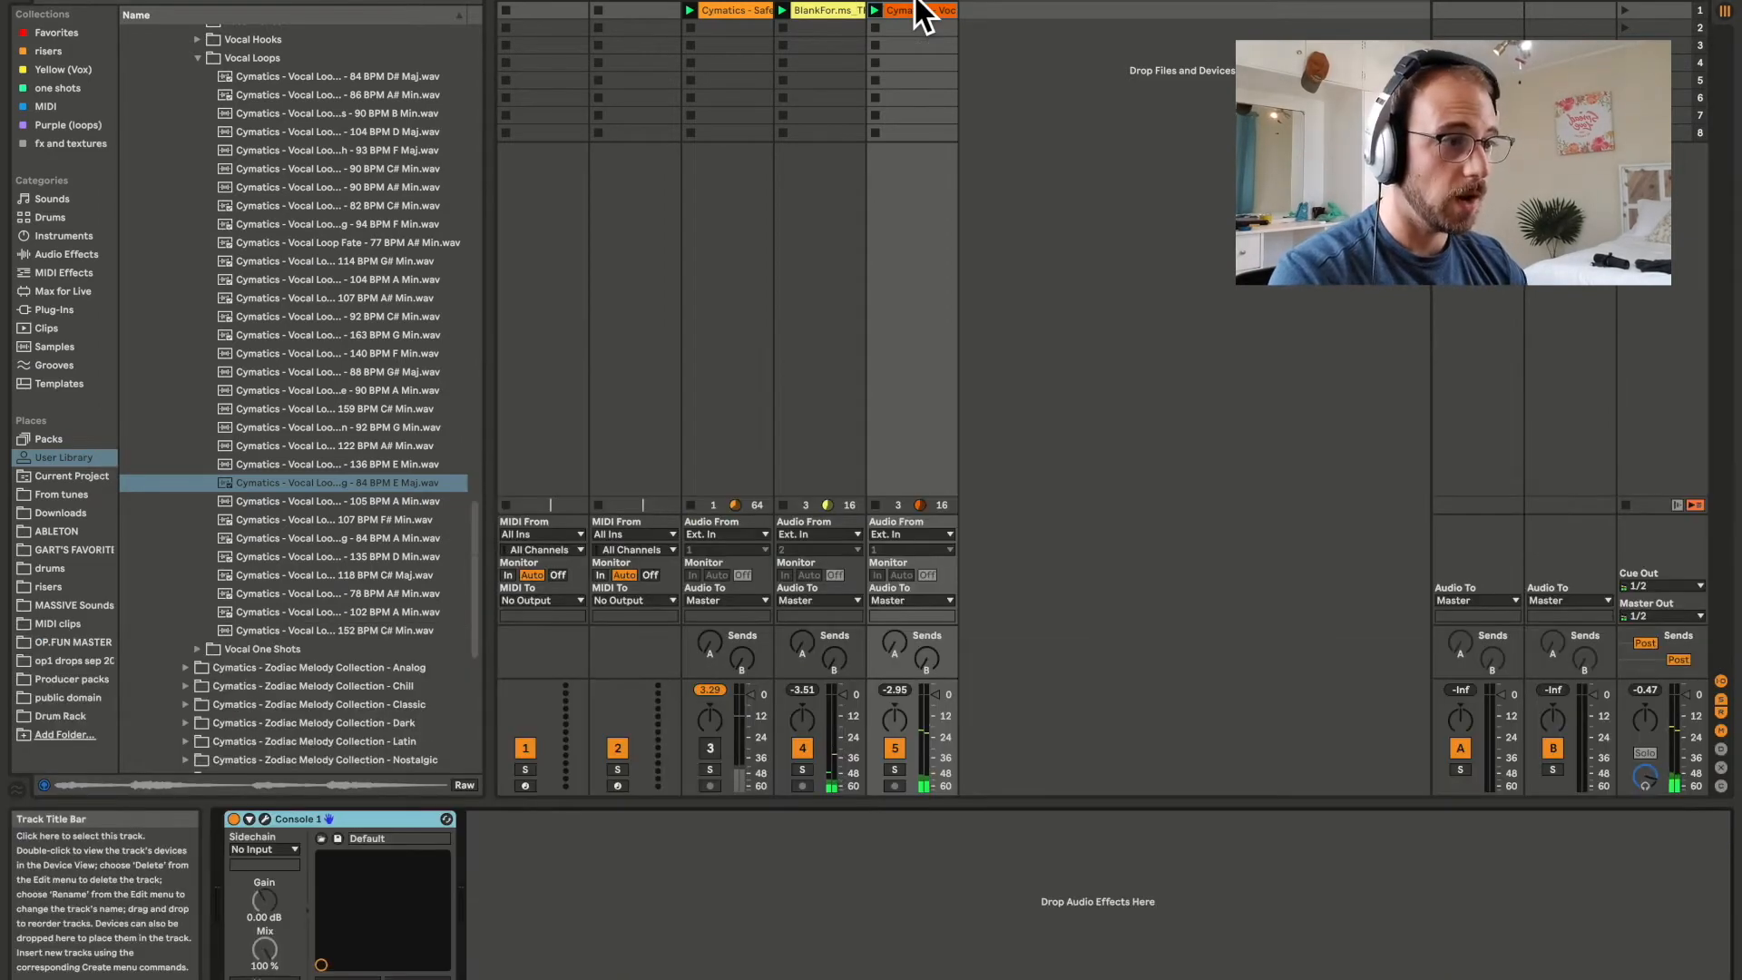
{"action": "key", "text": "ctrl+f"}
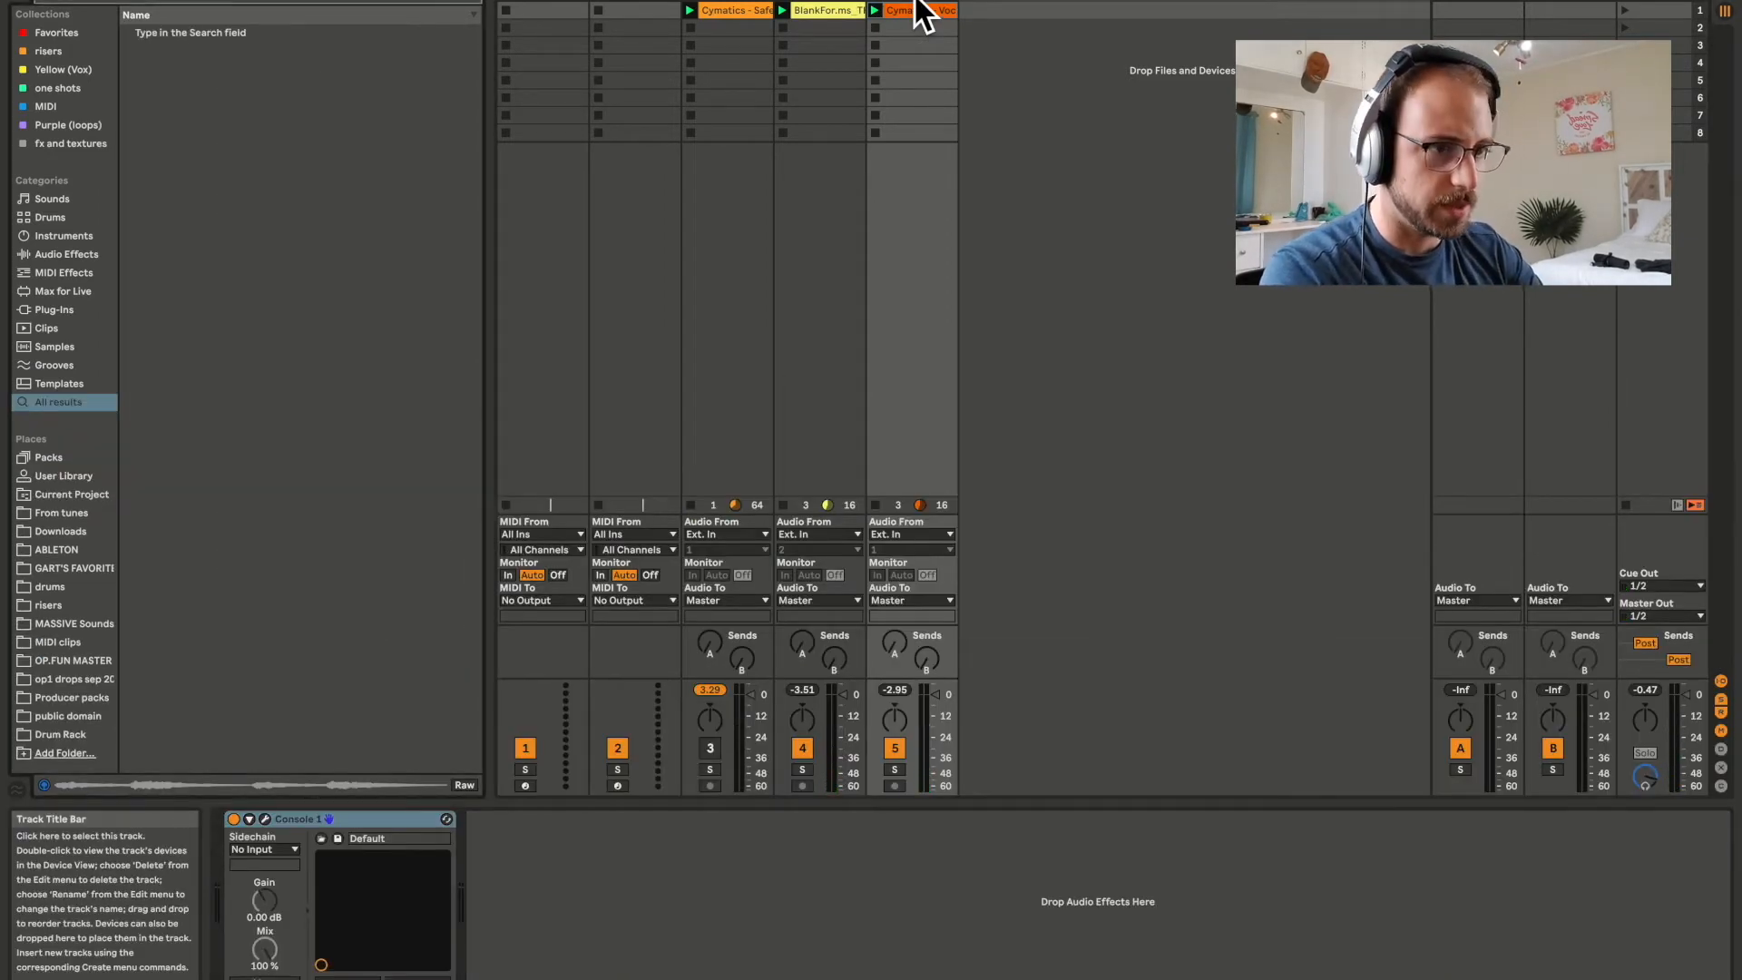
{"action": "type", "text": "filter"}
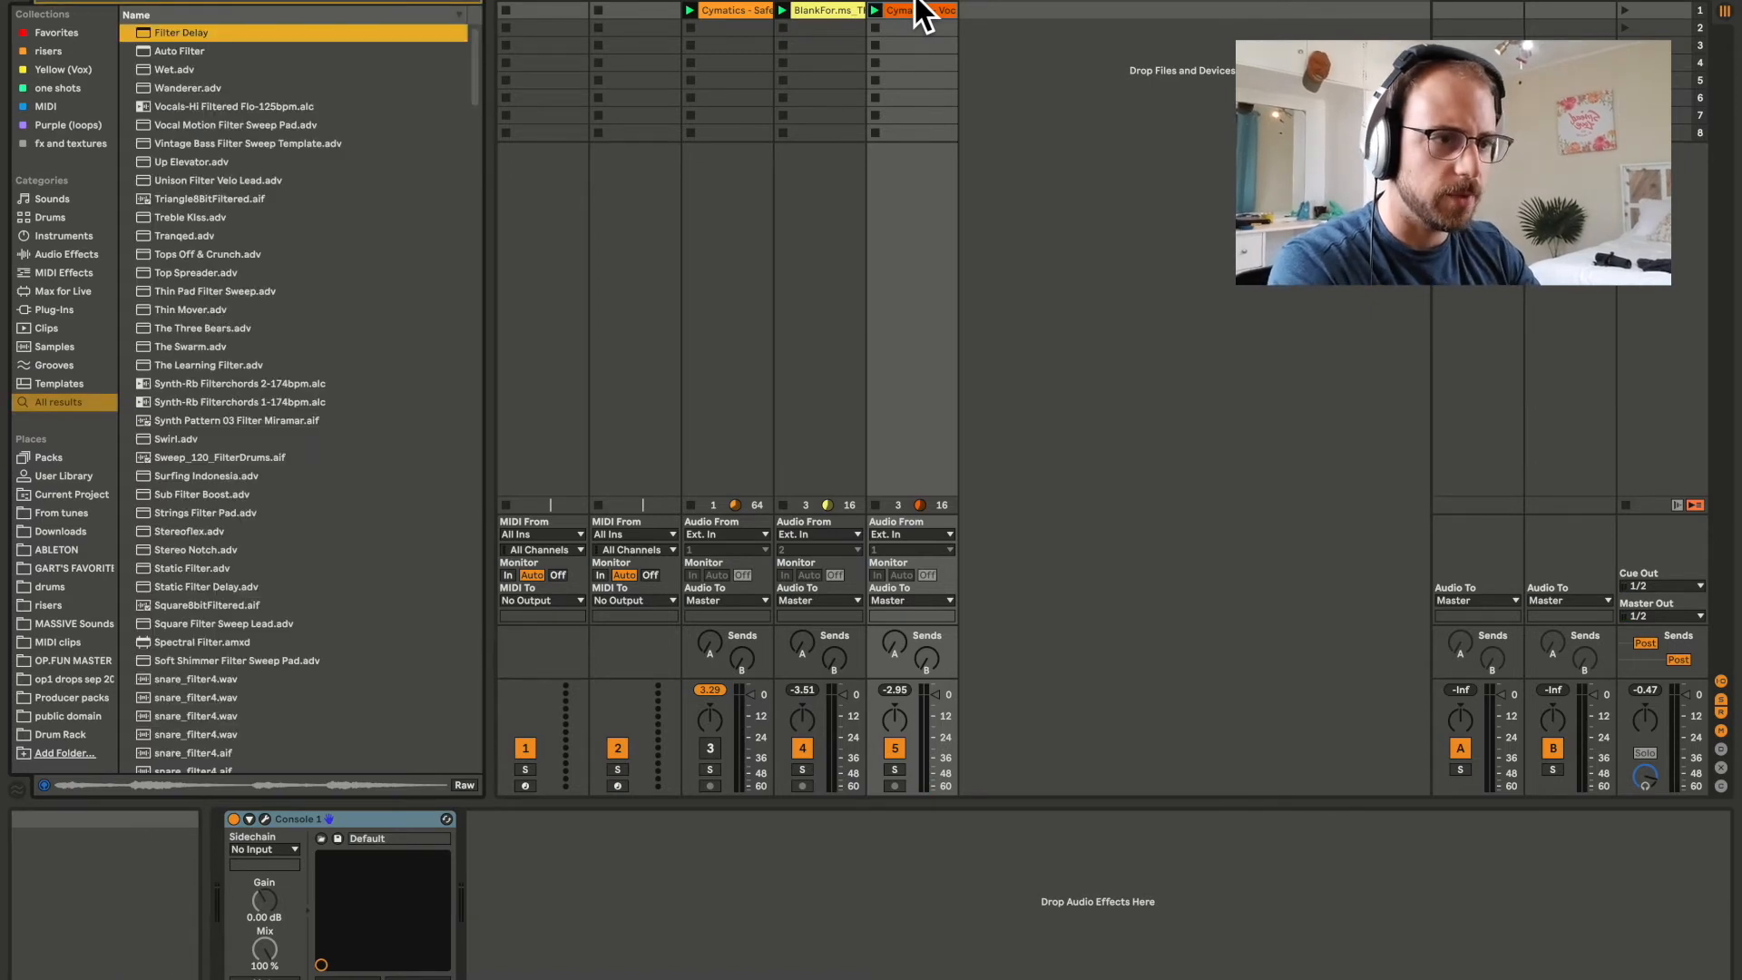
{"action": "key", "text": "Down"}
{"action": "key", "text": "Return"}
Set the vocal filter's cutoff to about 3.88 kHz while the loops play, and switch drum track 3 back on.
{"action": "key", "text": "space"}
{"action": "left_click_drag", "start_coordinate": [748, 868], "coordinate": [748, 957]}
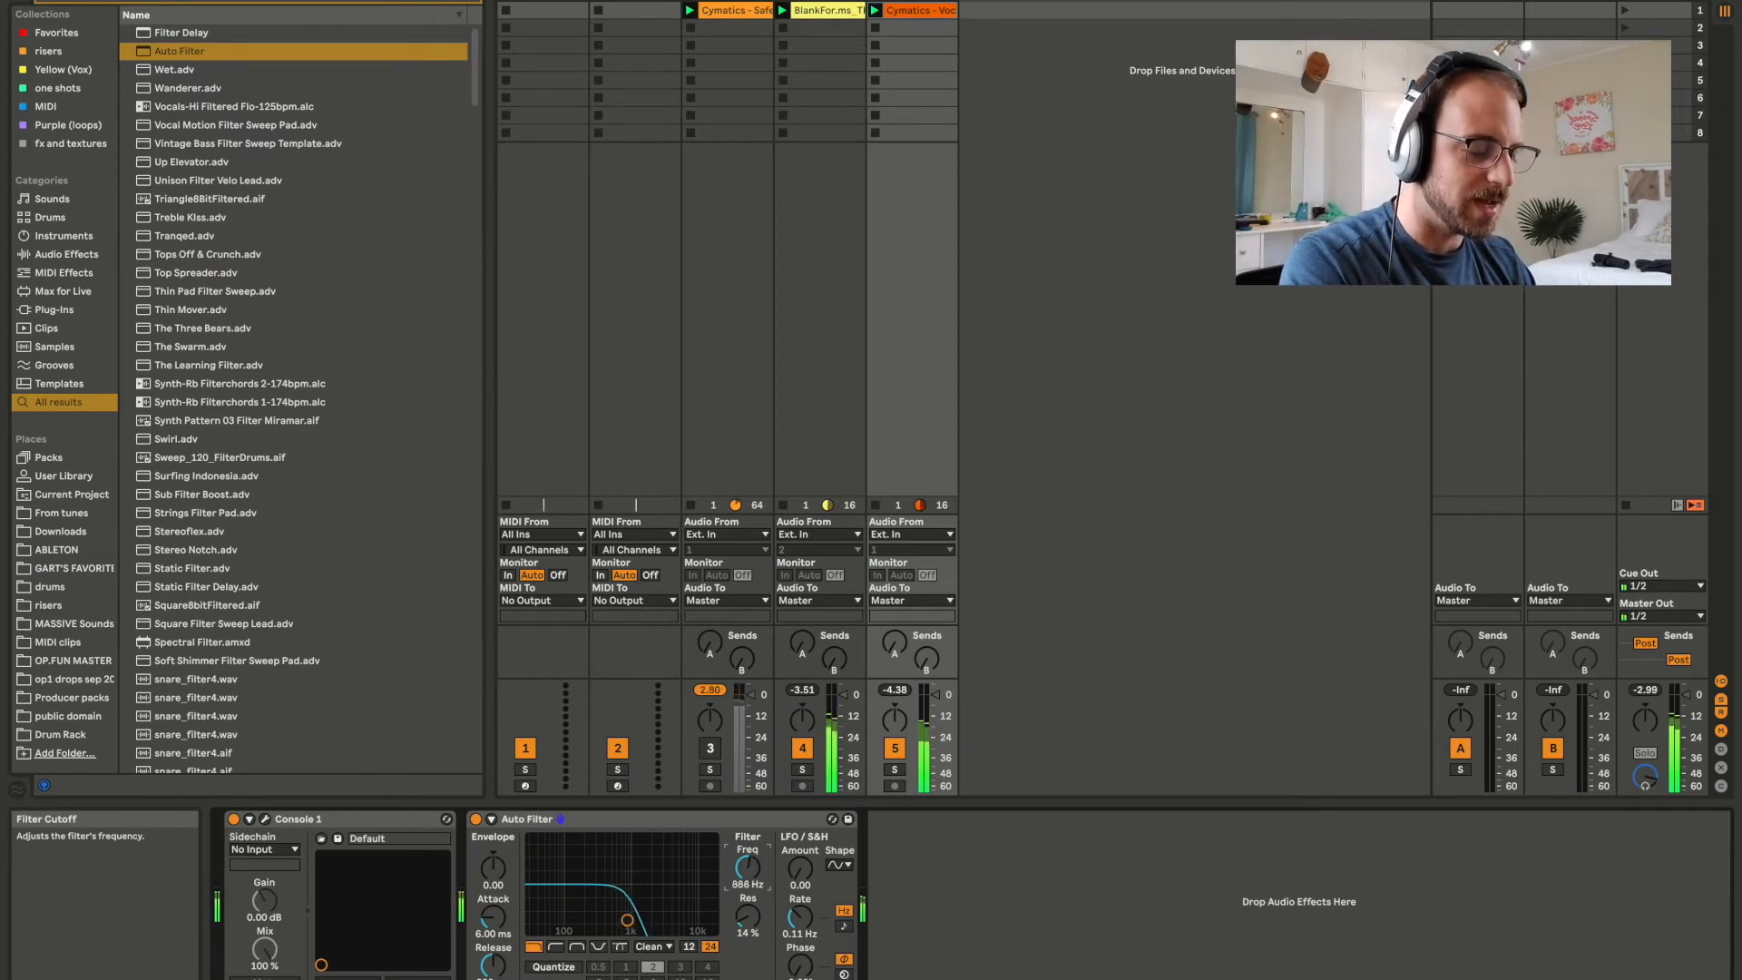
{"action": "left_click_drag", "start_coordinate": [747, 958], "coordinate": [748, 907]}
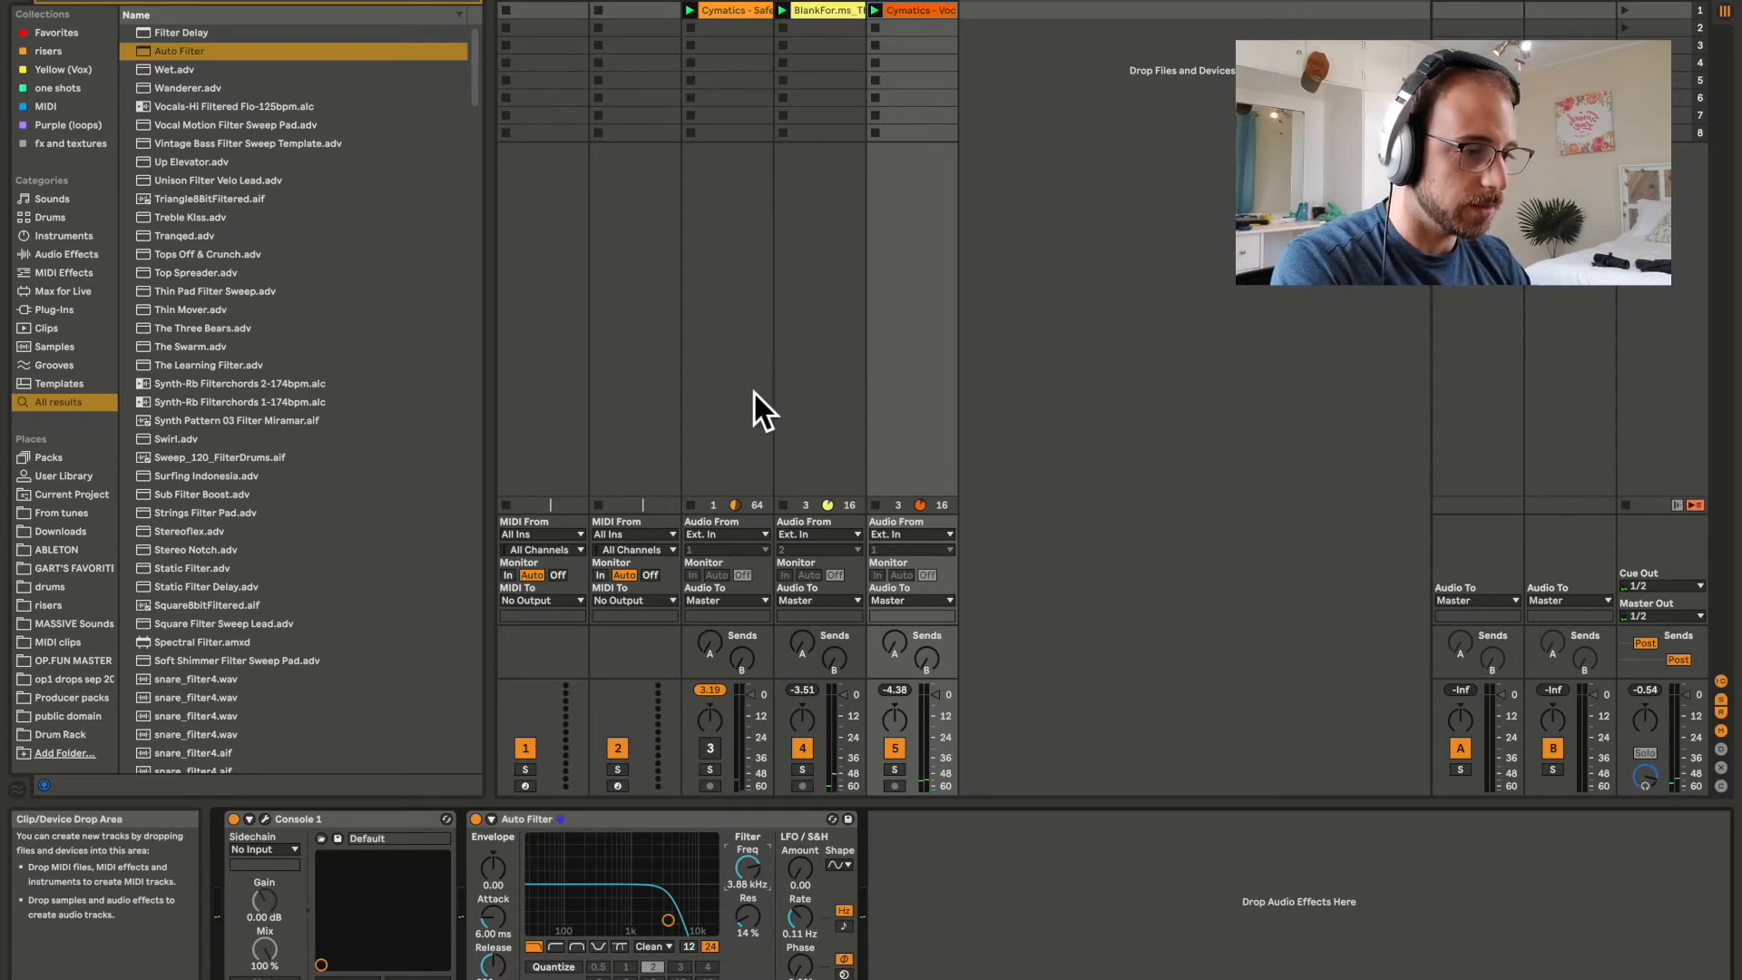
{"action": "left_click", "coordinate": [708, 748]}
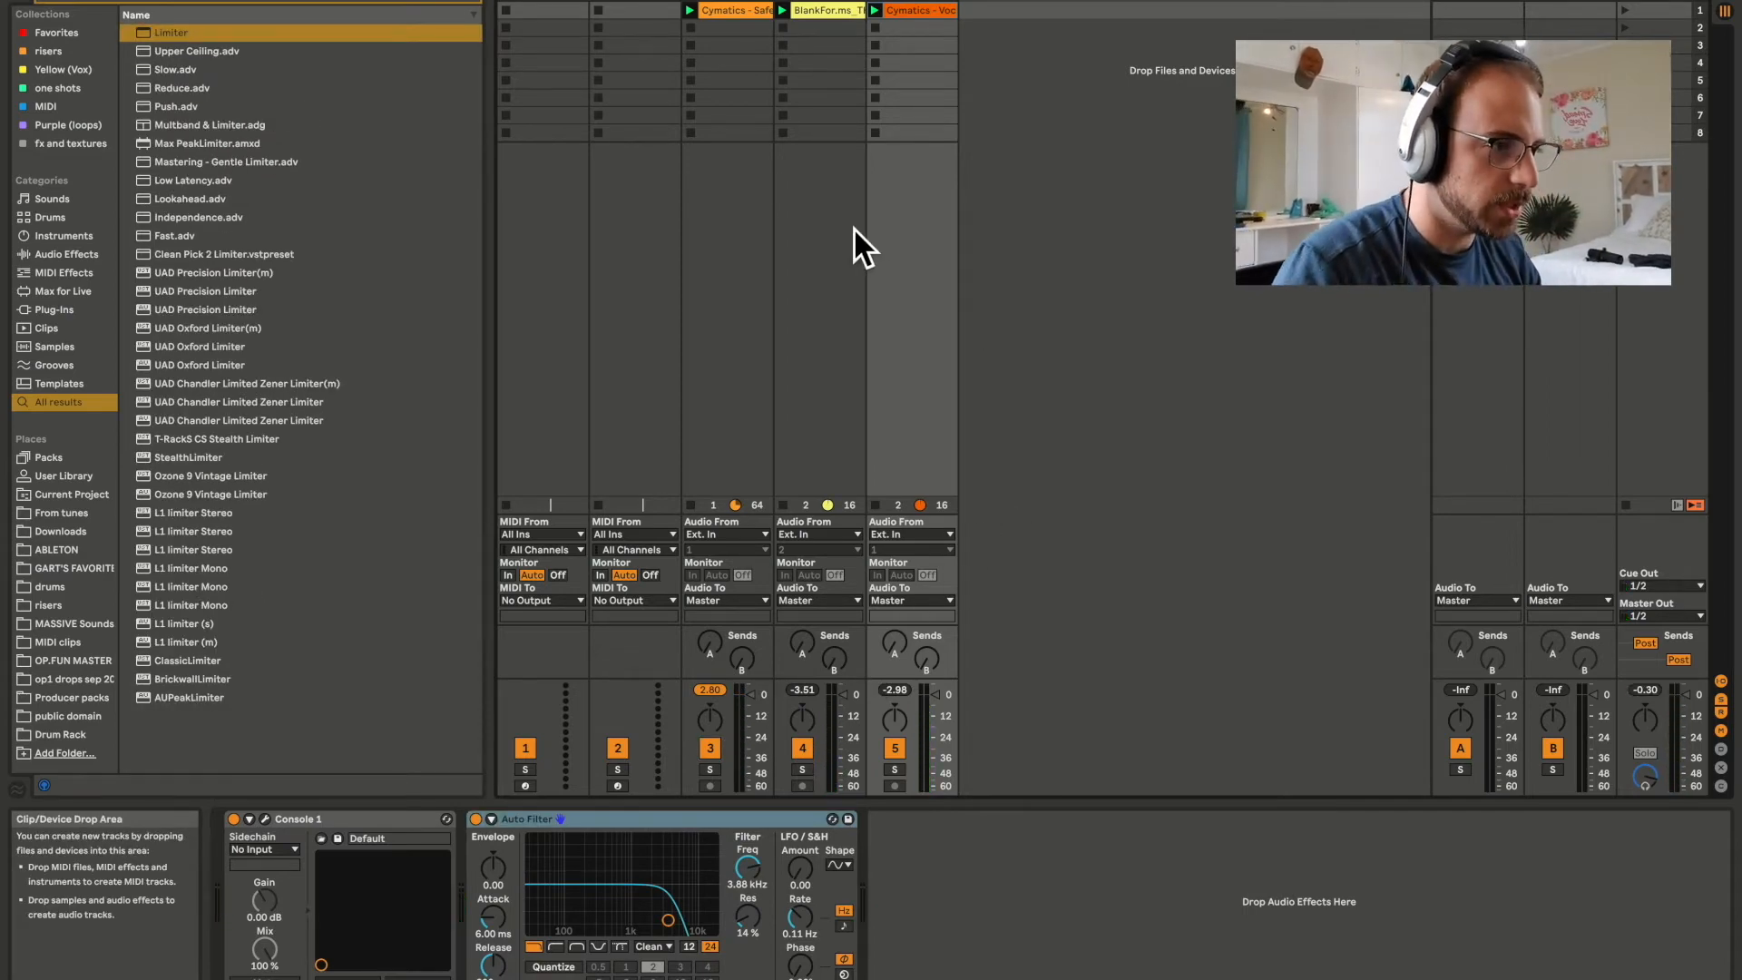
Switch to the arrangement and lay out the piano and vocal loops from bar 41 to bar 49.
{"action": "key", "text": "Tab"}
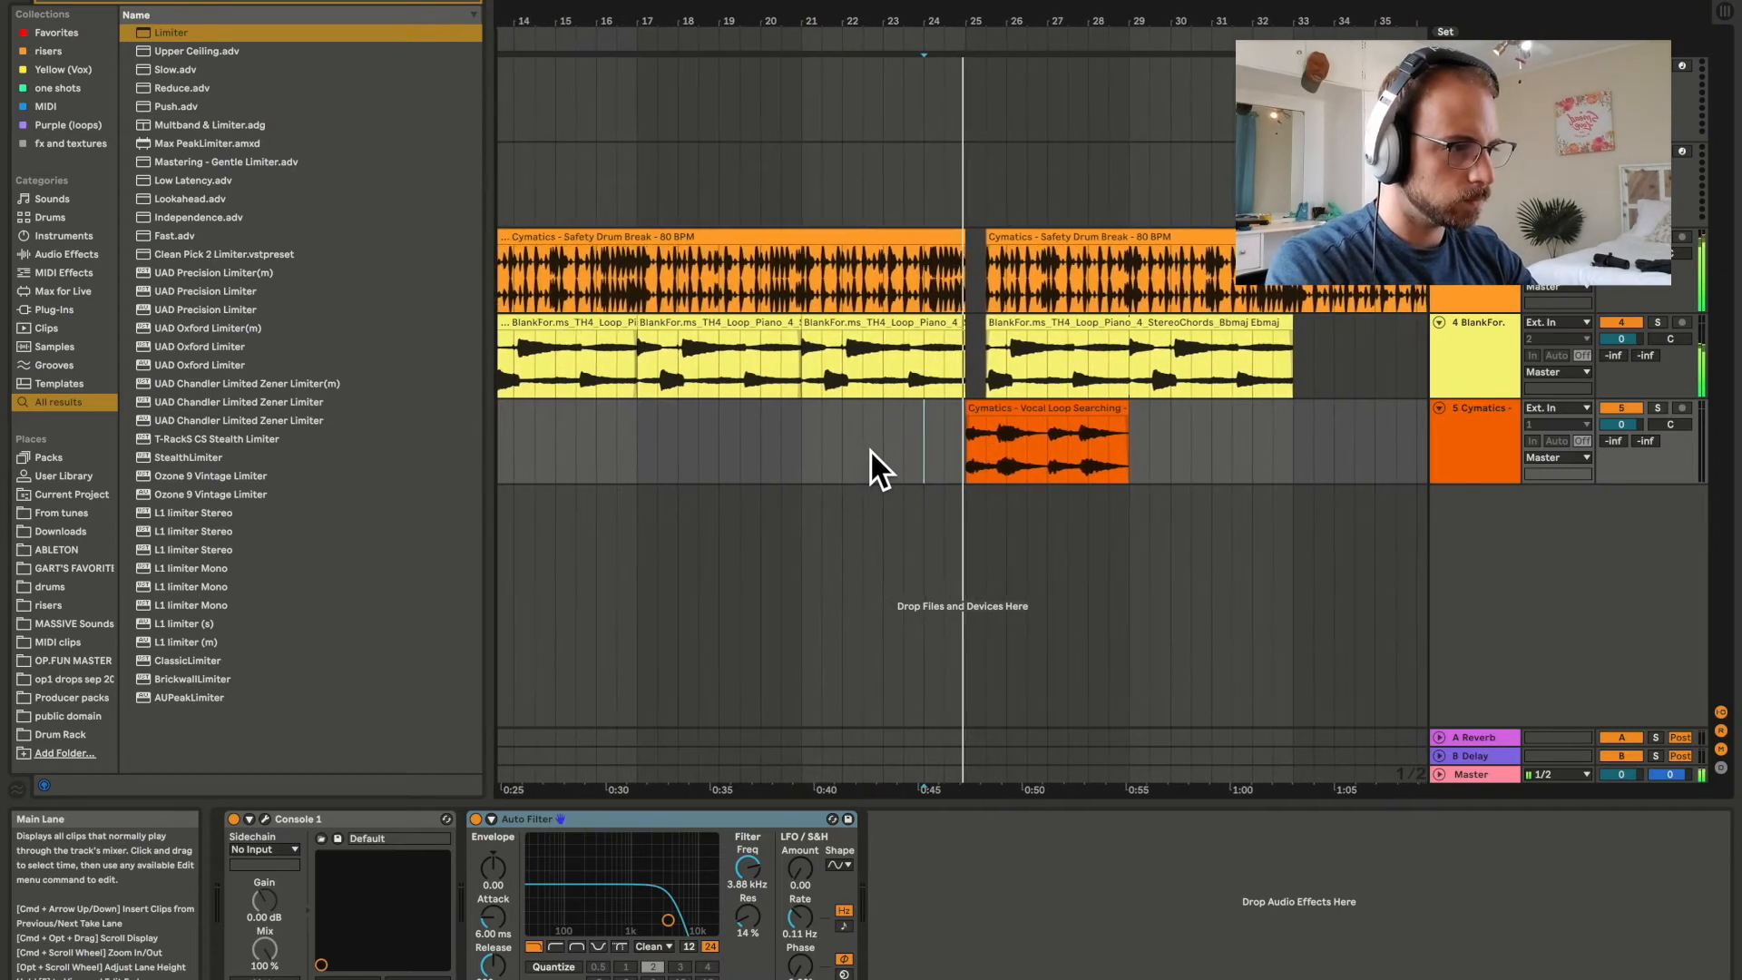
{"action": "scroll", "coordinate": [869, 449], "scroll_direction": "down", "scroll_amount": 5}
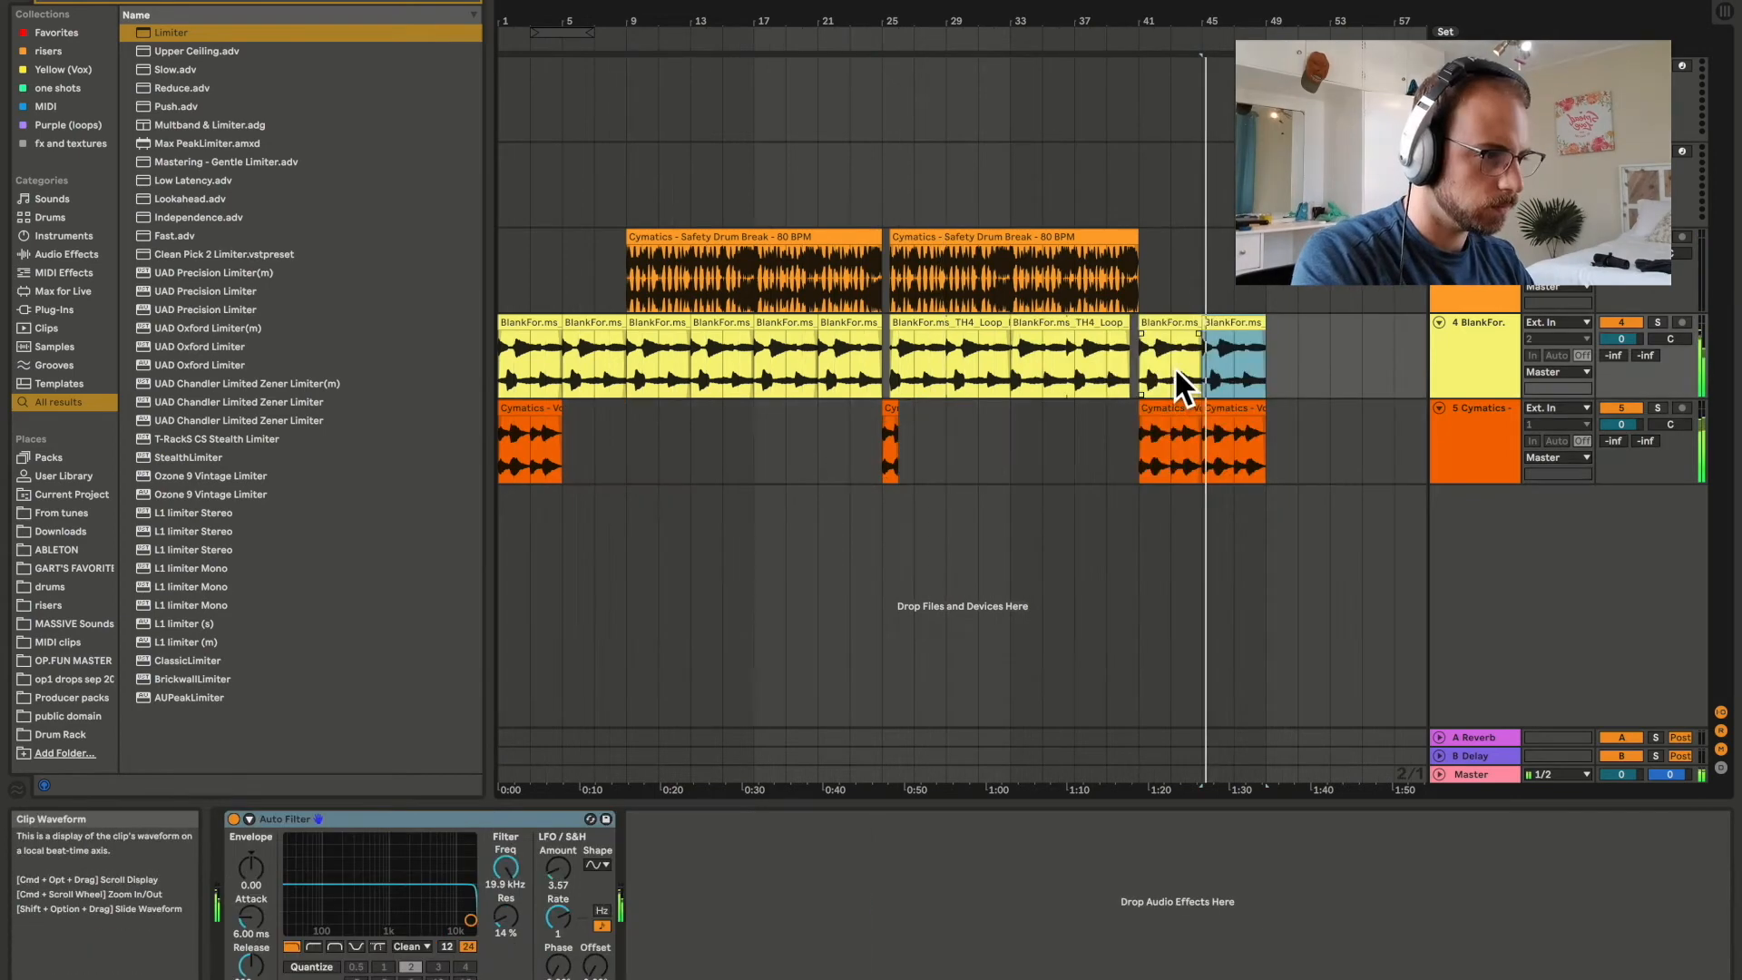
{"action": "left_click", "coordinate": [1170, 404]}
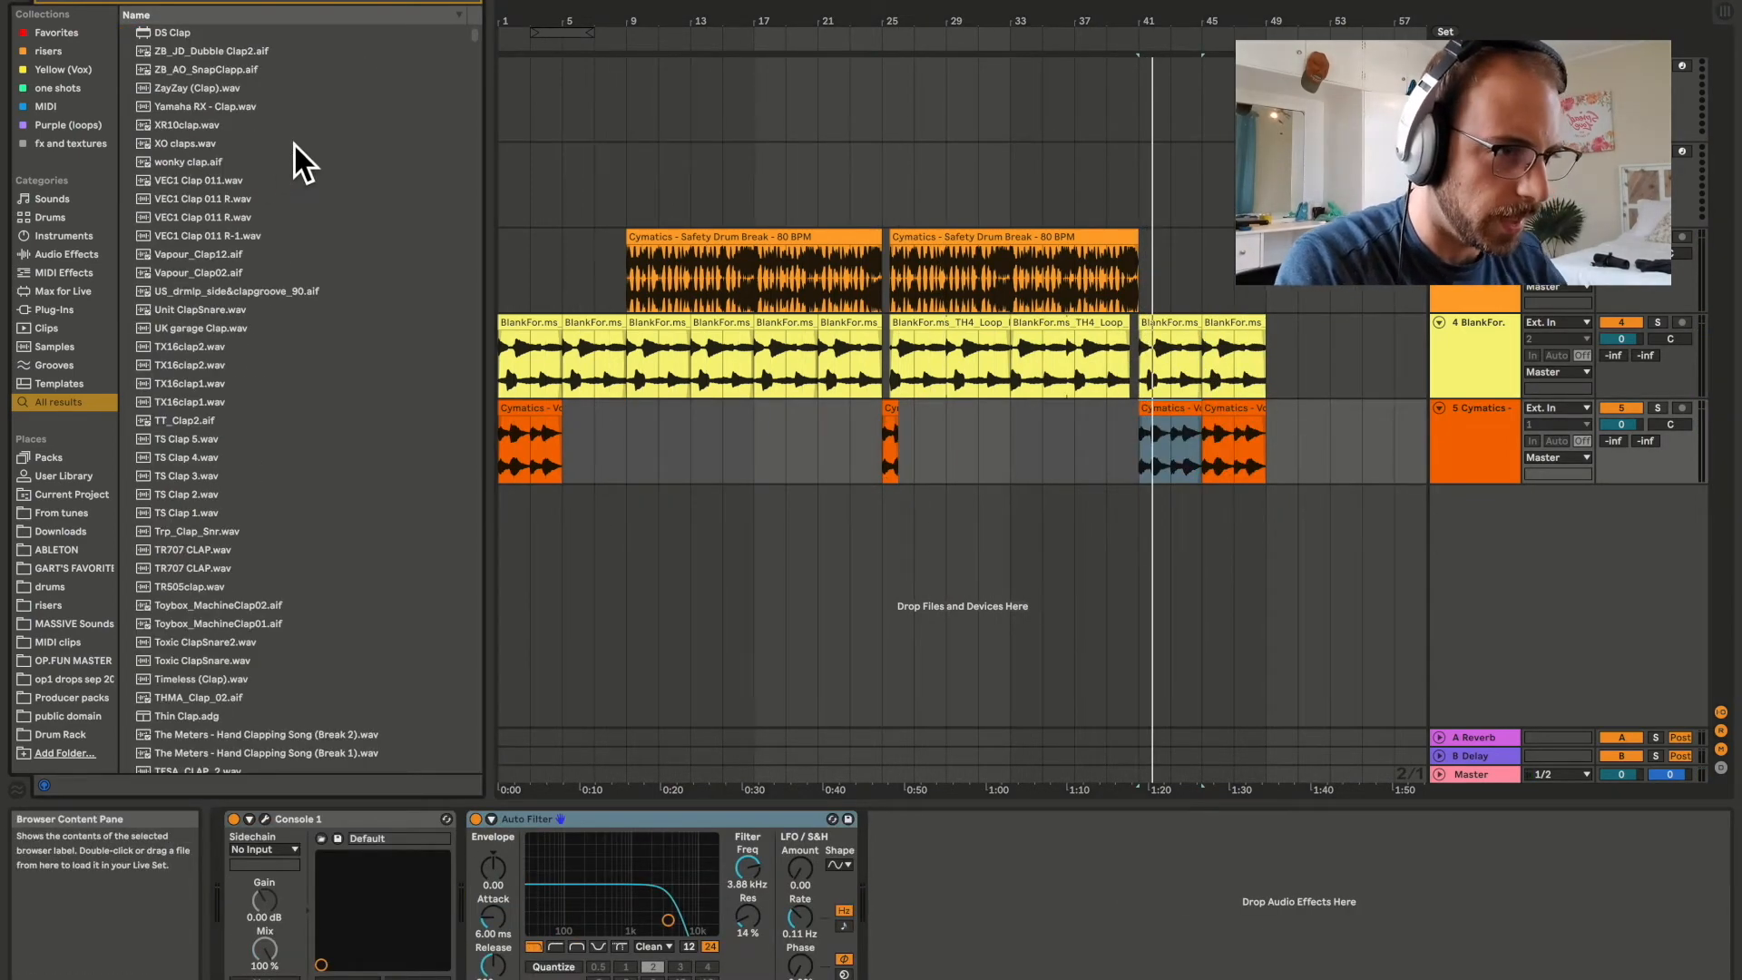
Audition clap samples, place TS Clap 5.wav four times across bars 41 to 45 on new track 6, and select those bars.
{"action": "scroll", "coordinate": [198, 517], "scroll_direction": "down", "scroll_amount": 4}
{"action": "left_click", "coordinate": [190, 322]}
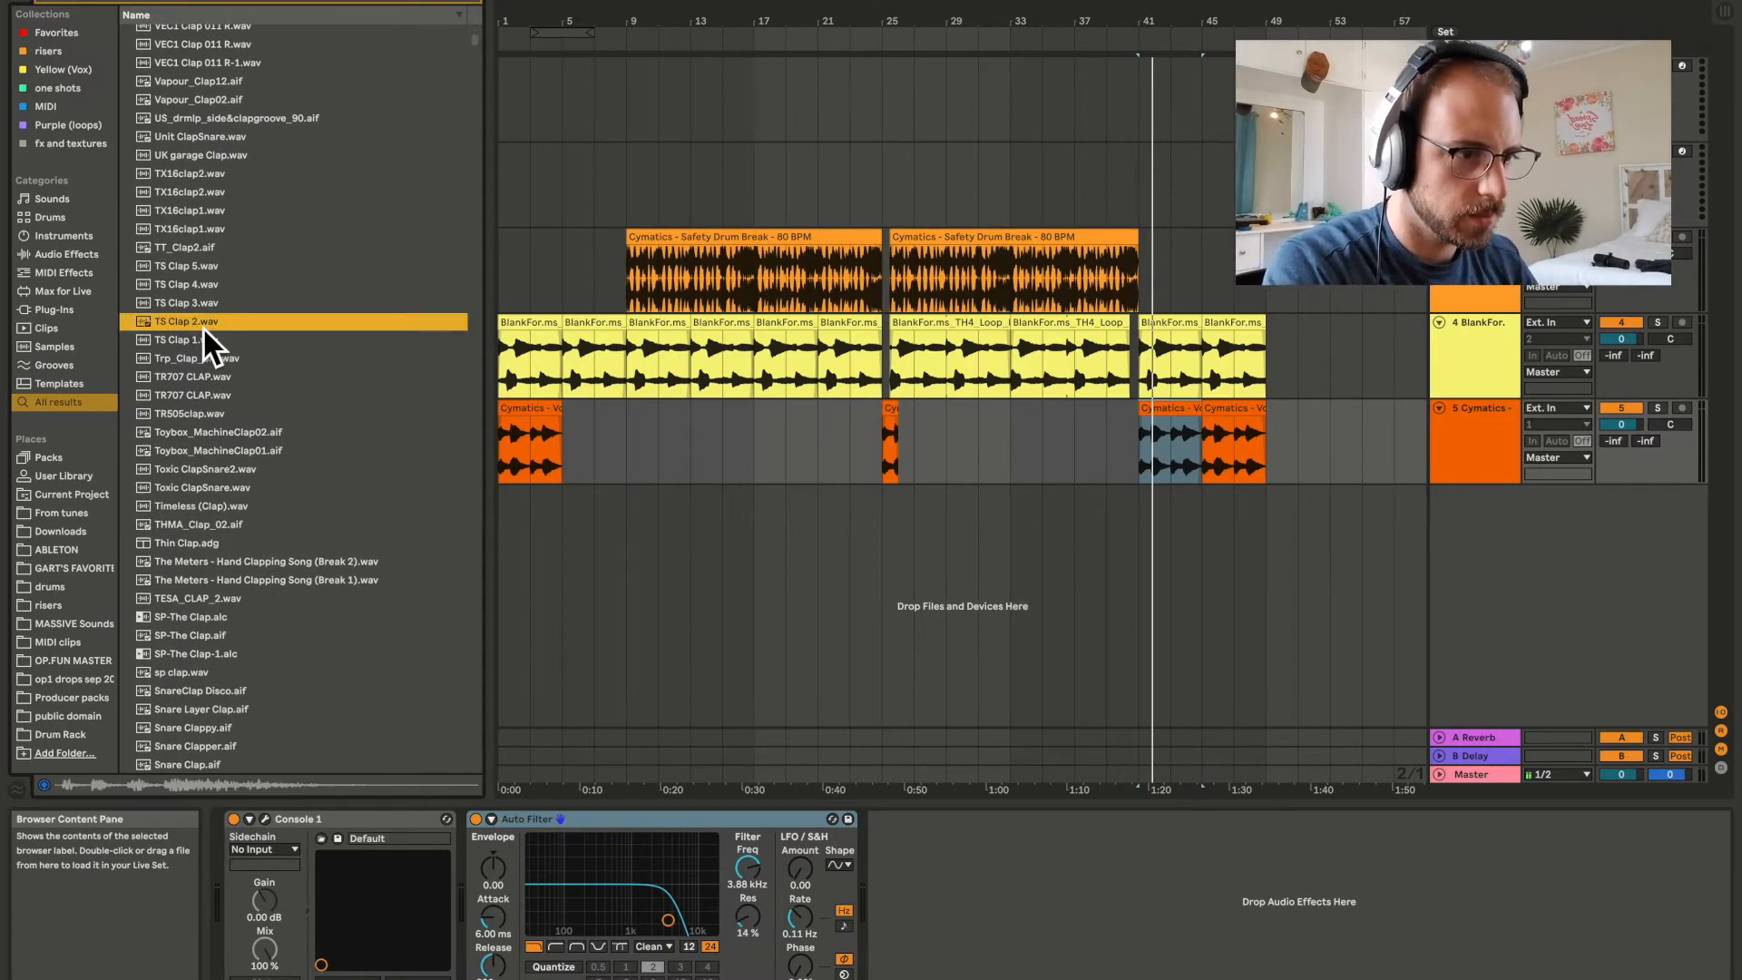
{"action": "left_click", "coordinate": [207, 286]}
{"action": "left_click", "coordinate": [851, 525]}
{"action": "key", "text": "space"}
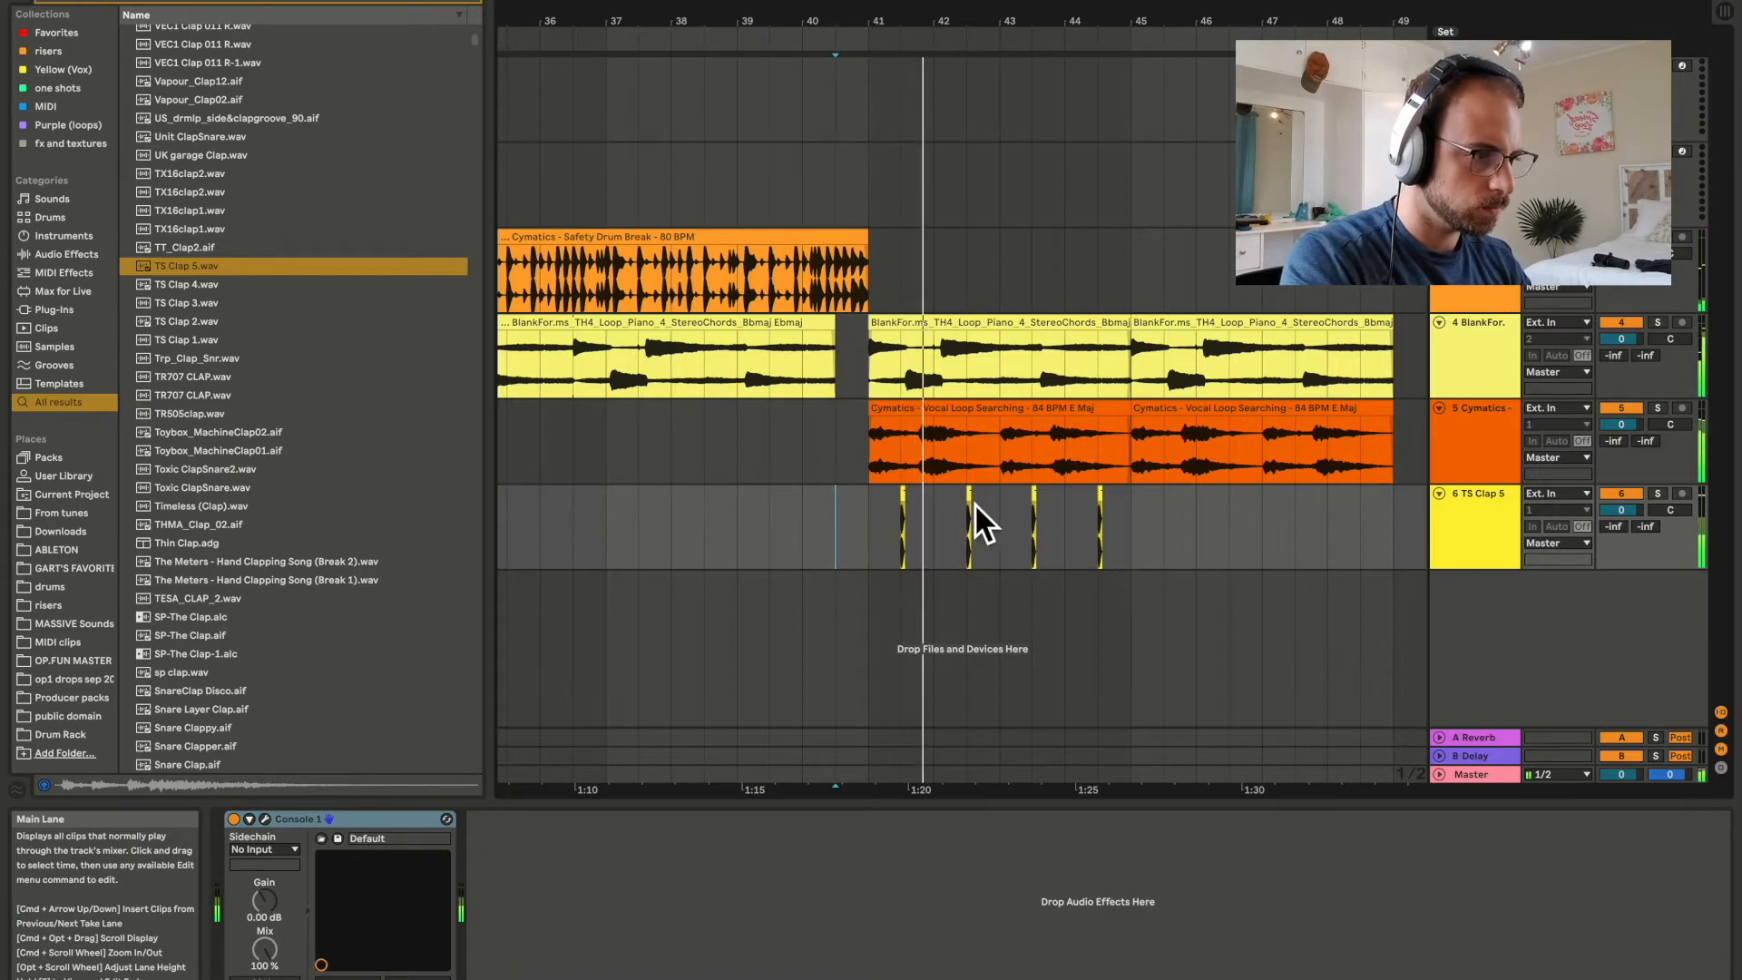
{"action": "left_click_drag", "start_coordinate": [895, 542], "coordinate": [1142, 525]}
{"action": "key", "text": "space"}
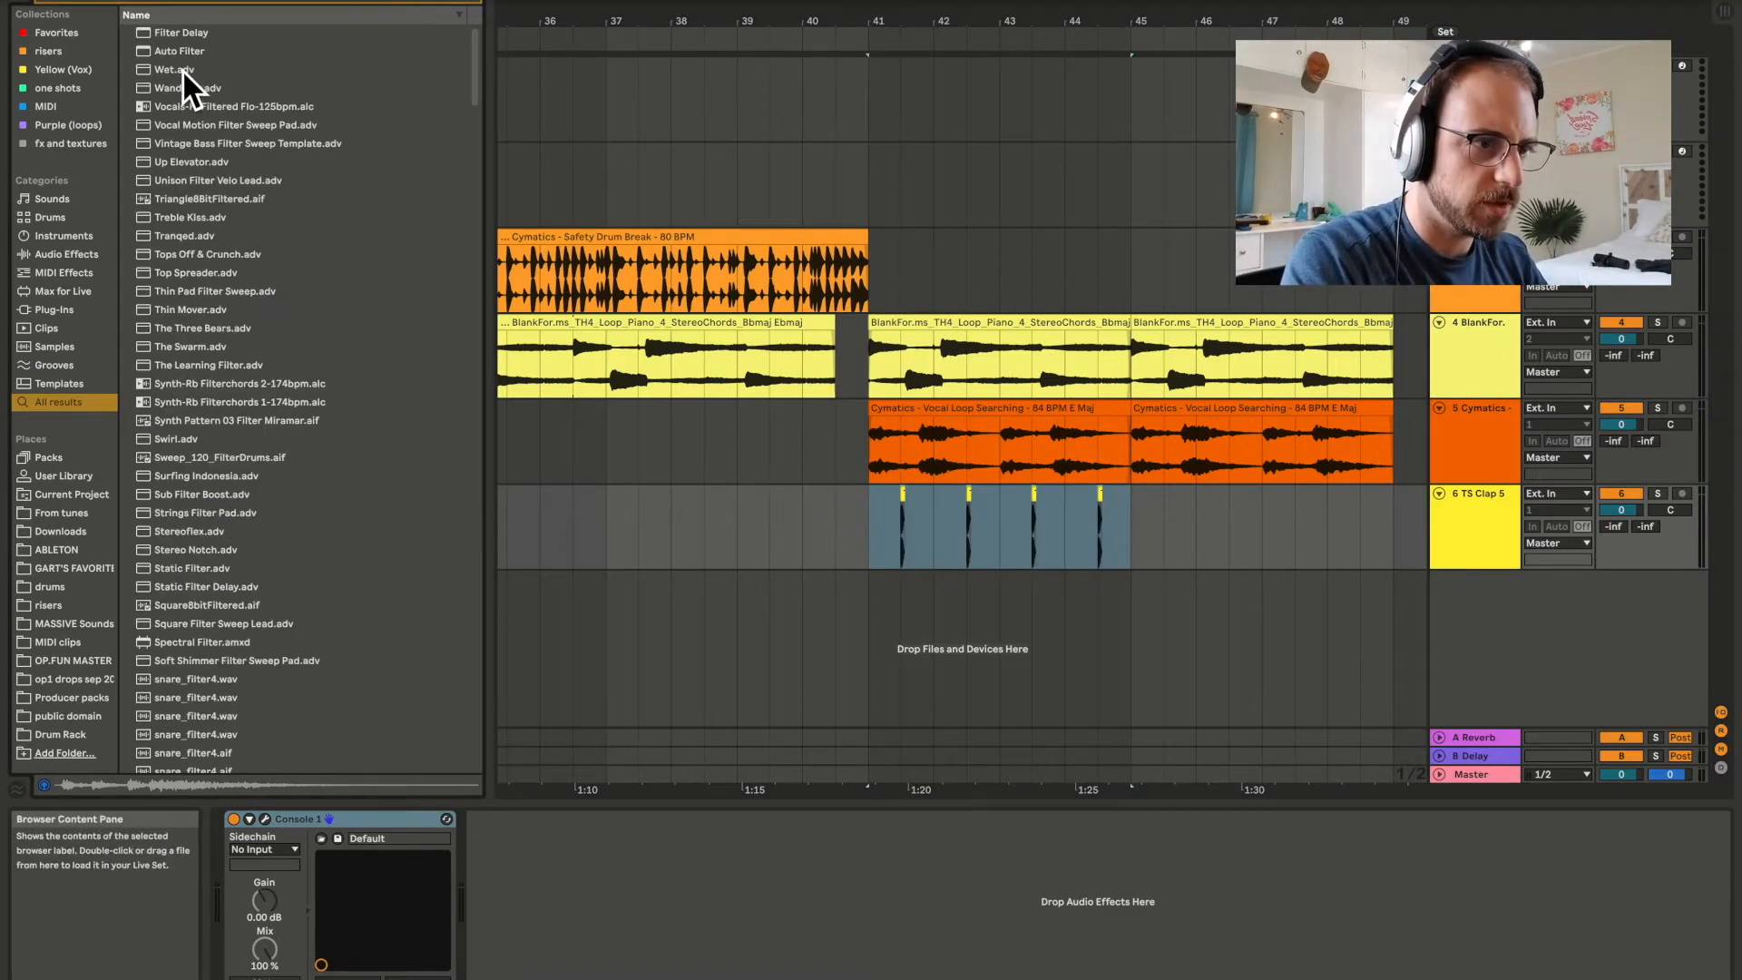
Add Auto Filter to the clap track with its cutoff at about 2.29 kHz, and duplicate the clap pattern into bars 45 to 49.
{"action": "left_click", "coordinate": [178, 53]}
{"action": "left_click_drag", "start_coordinate": [178, 54], "coordinate": [748, 837]}
{"action": "key", "text": "space"}
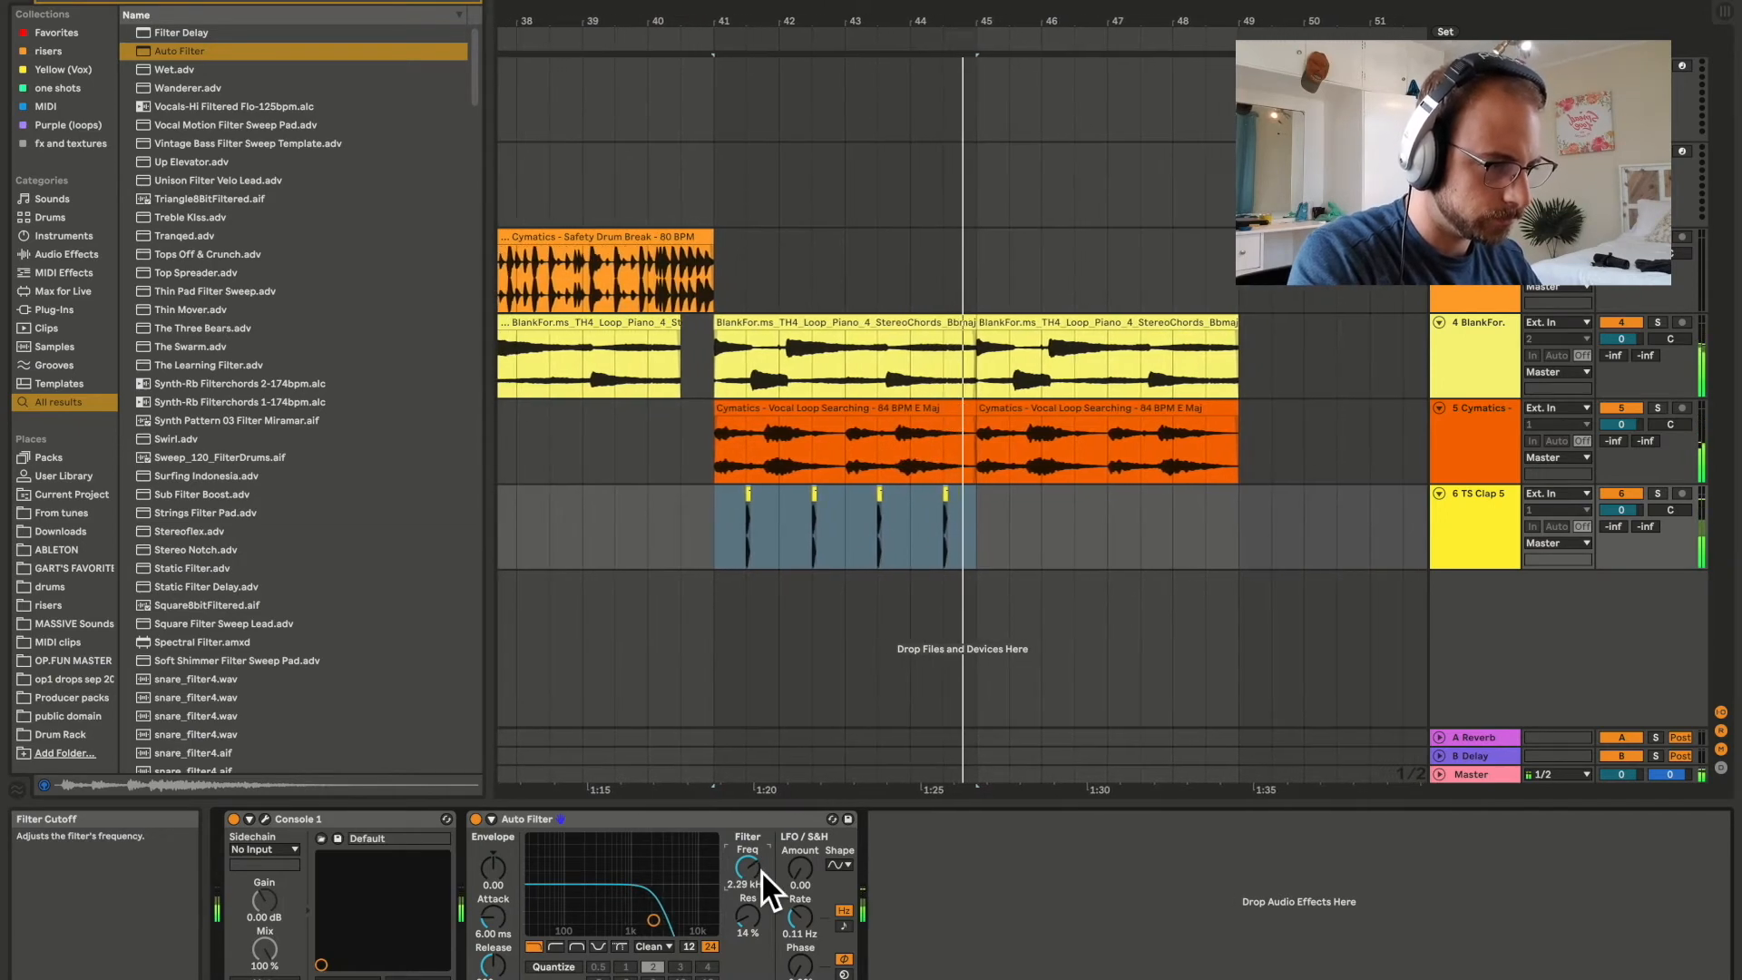
{"action": "left_click", "coordinate": [753, 524]}
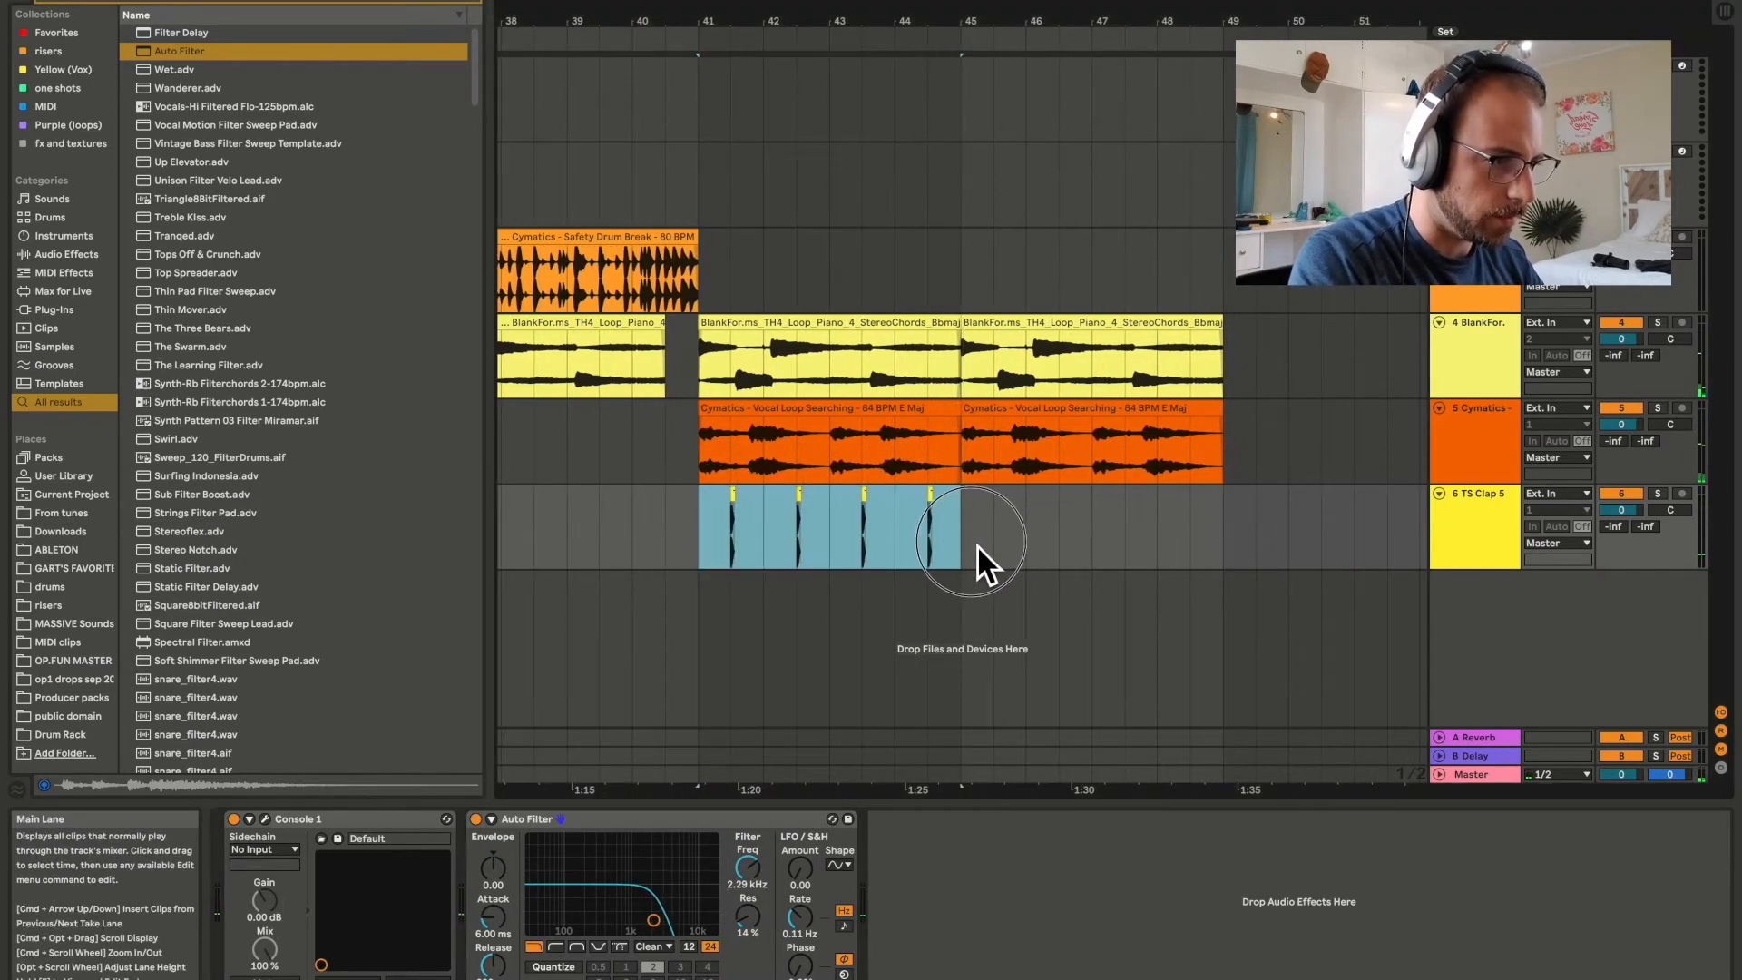
{"action": "key", "text": "super+d"}
Search the browser for "reverb", add Reverb after the clap track's Auto Filter, and play the section.
{"action": "left_click", "coordinate": [1459, 523]}
{"action": "key", "text": "super+f"}
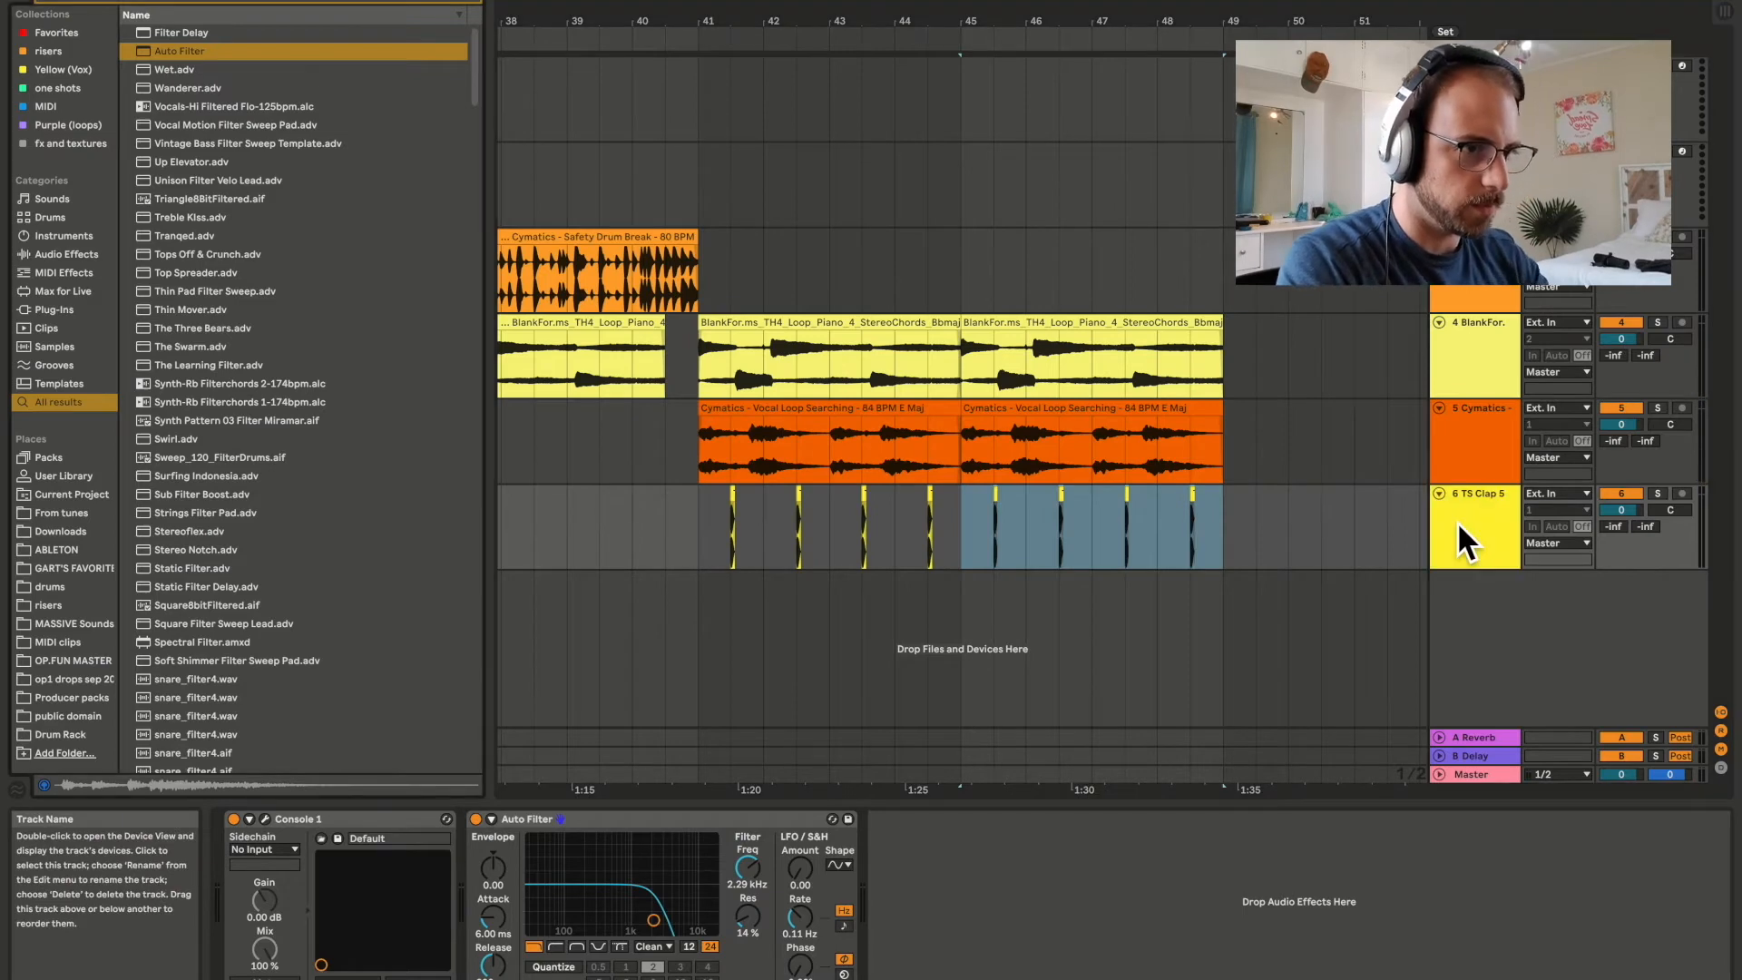
{"action": "type", "text": "reverb"}
{"action": "key", "text": "Down"}
{"action": "key", "text": "Return"}
{"action": "key", "text": "space"}
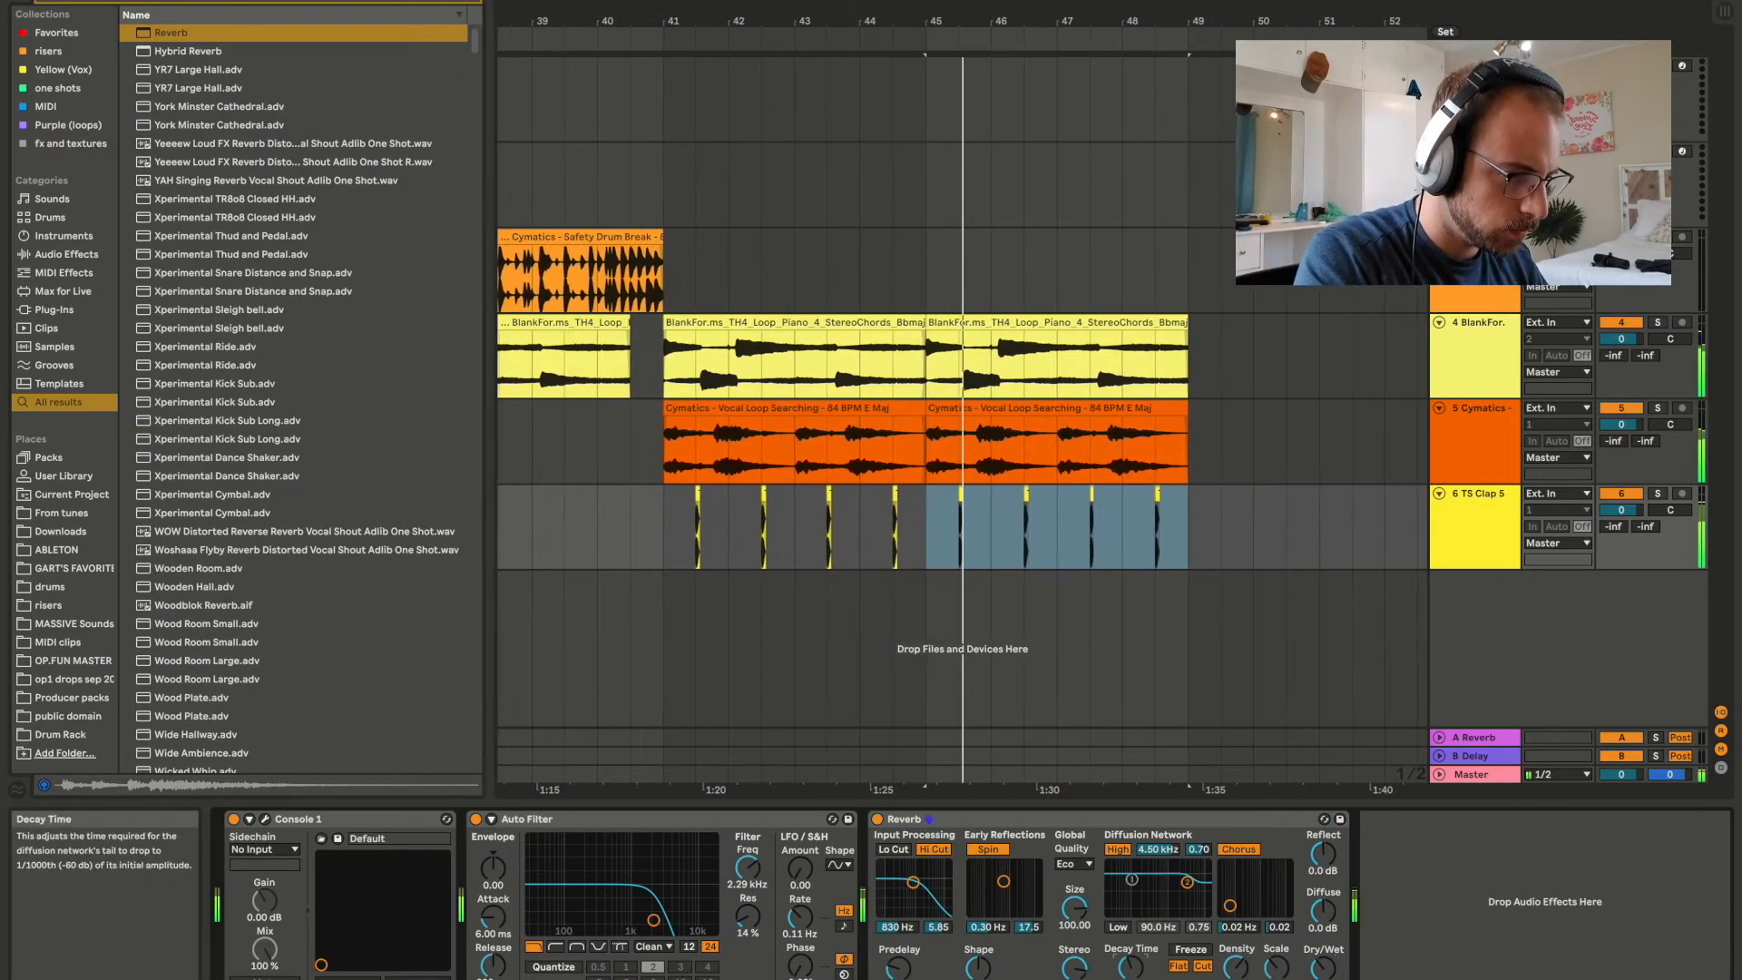
Replay from bar 41, enable the low filter in the clap reverb's diffusion network and lower its gain to about 0.53.
{"action": "left_click", "coordinate": [657, 551]}
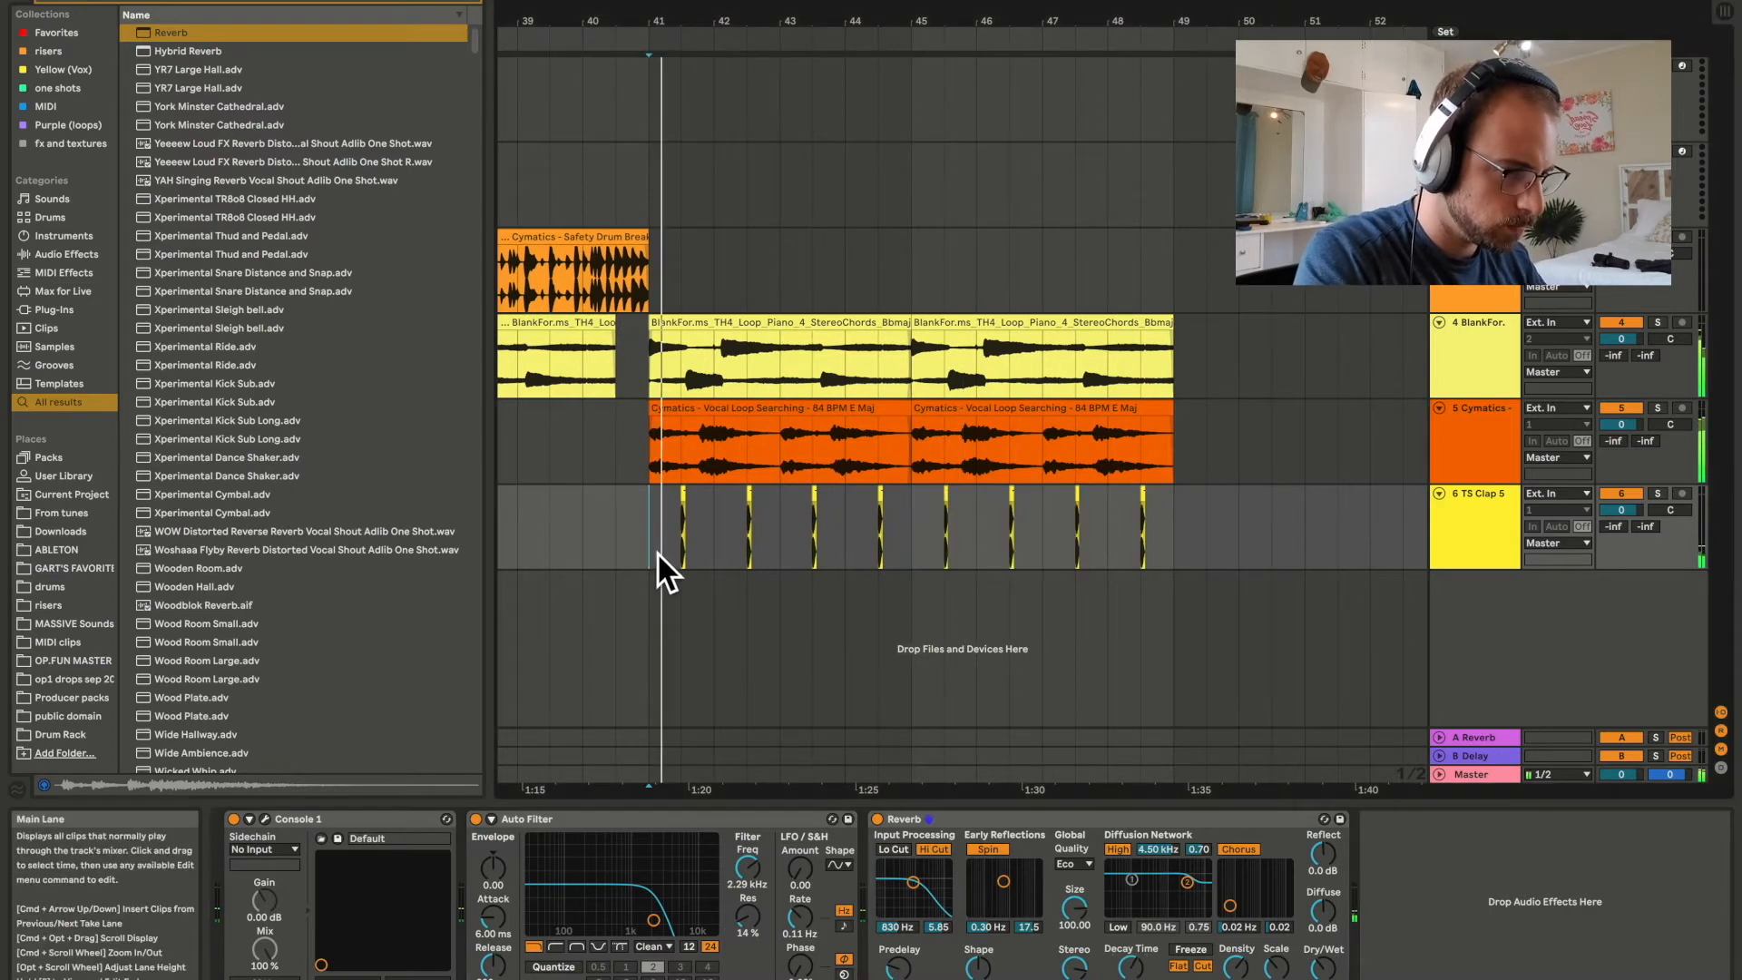
{"action": "left_click", "coordinate": [1117, 931]}
{"action": "left_click_drag", "start_coordinate": [1132, 880], "coordinate": [1131, 893]}
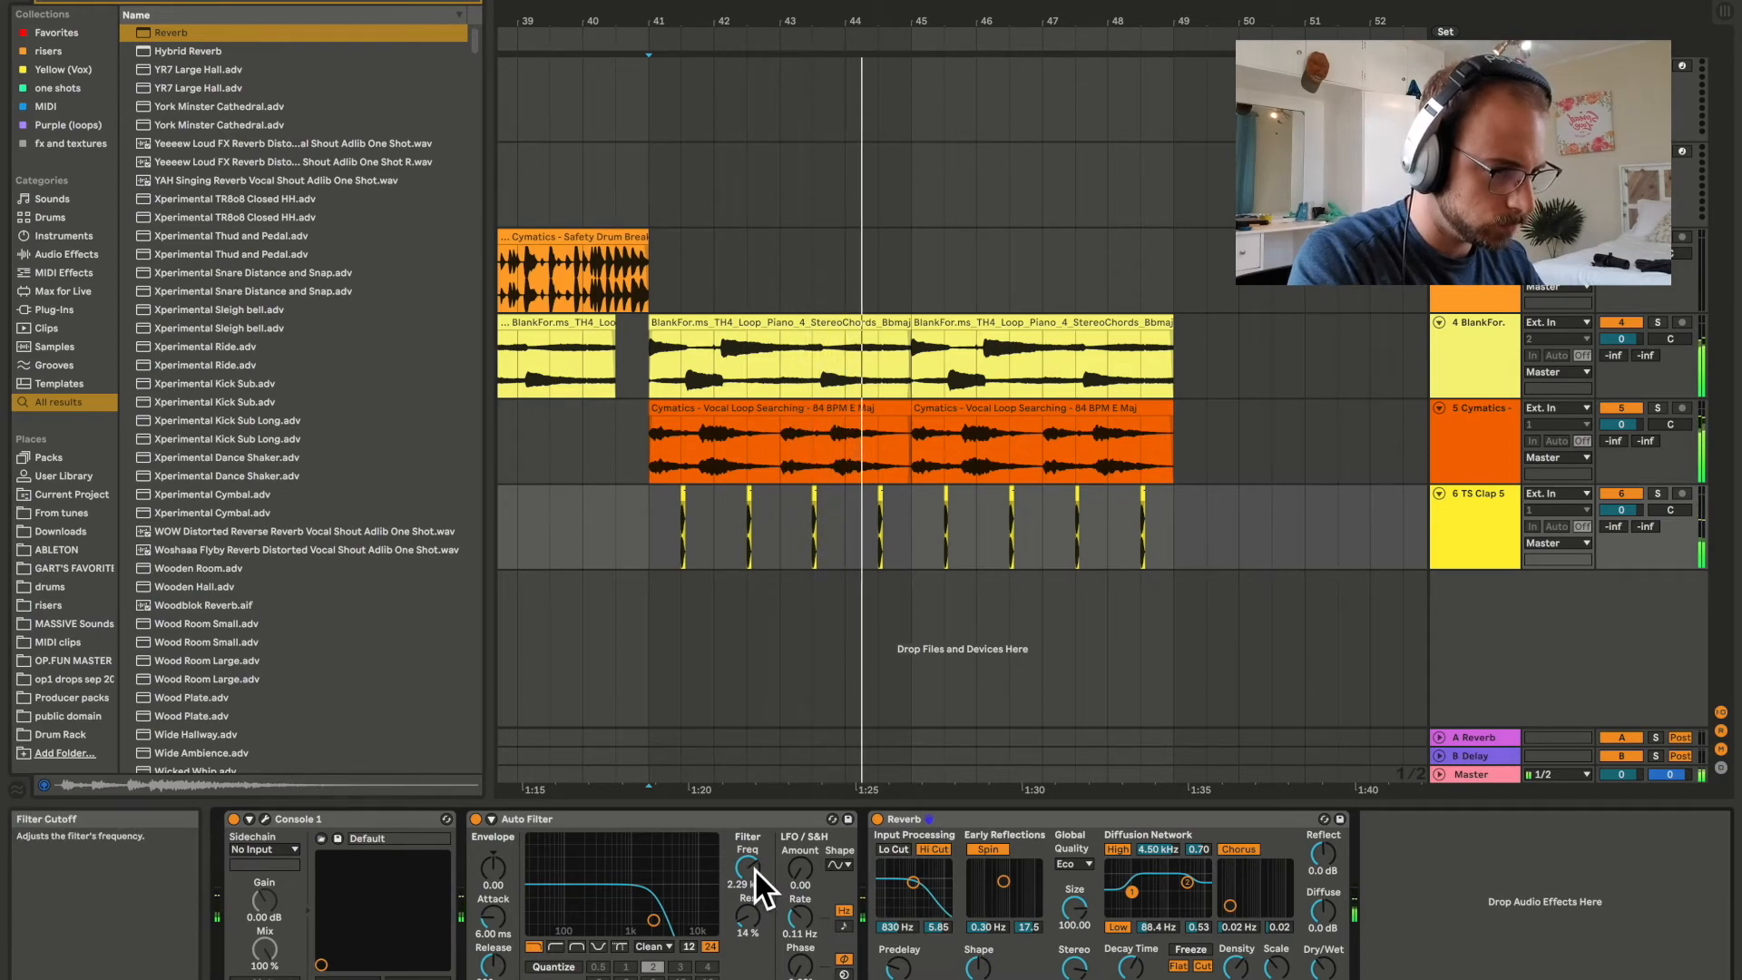
Set the clap filter's cutoff to about 2.98 kHz and its LFO to amount 8.10, rising sawtooth shape and tempo-synced rate.
{"action": "left_click_drag", "start_coordinate": [754, 868], "coordinate": [753, 850]}
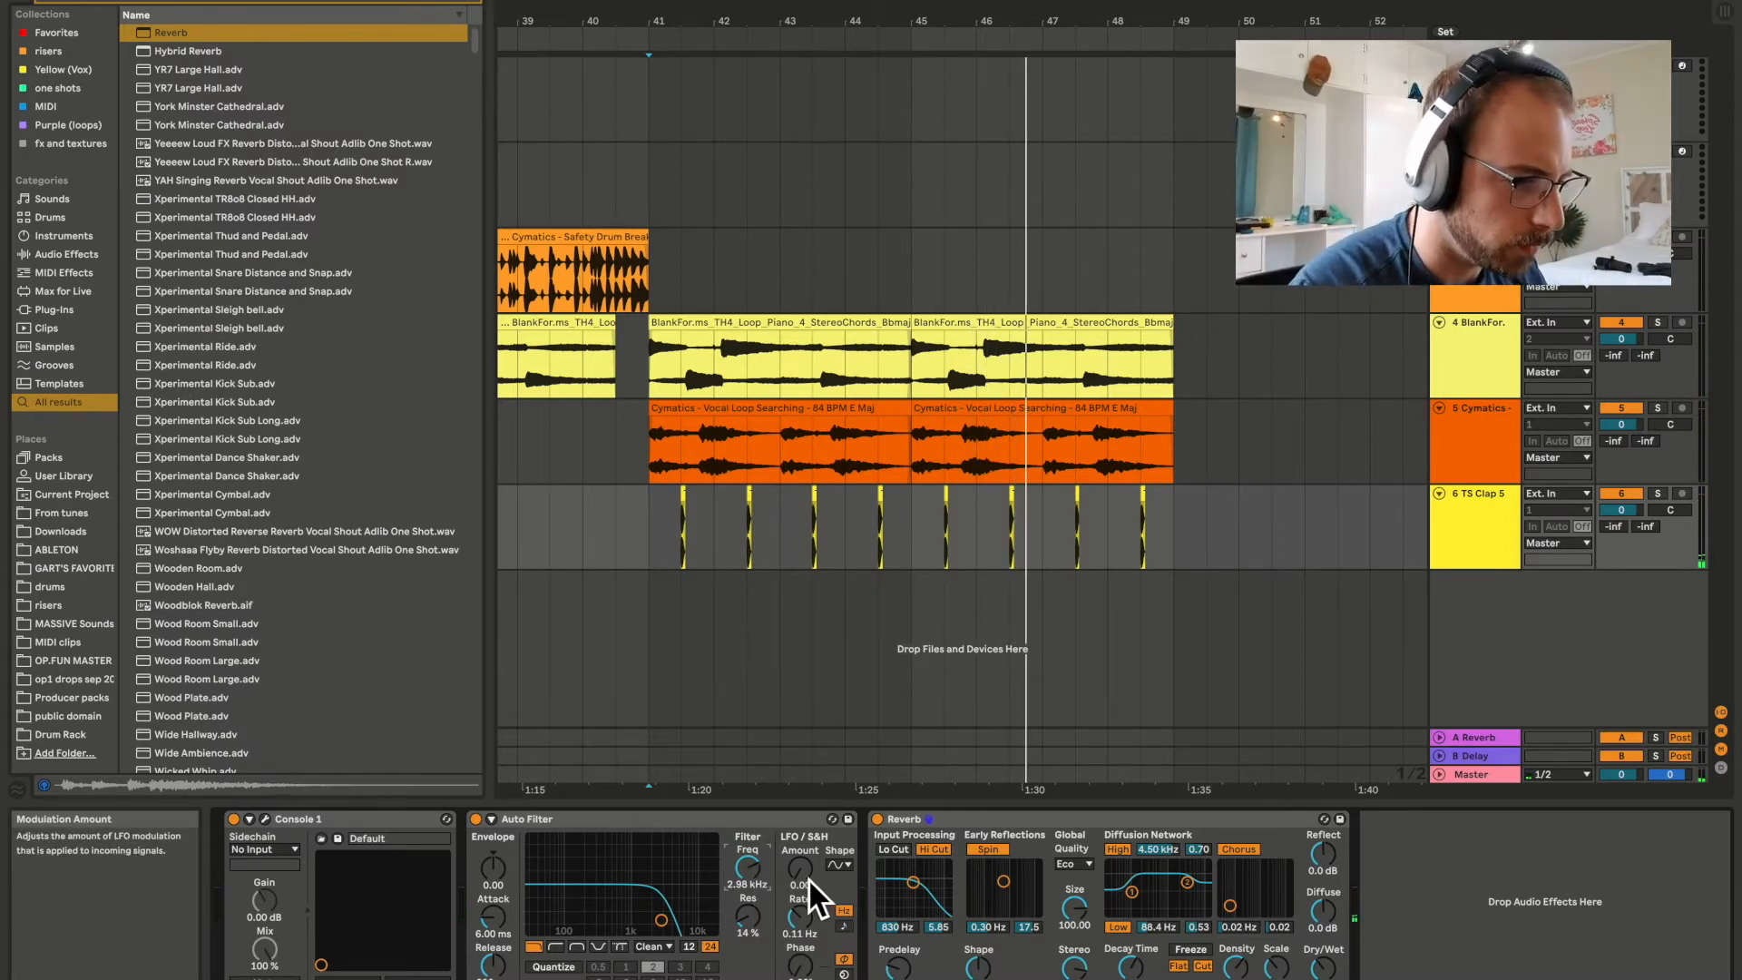
{"action": "left_click_drag", "start_coordinate": [809, 879], "coordinate": [808, 869]}
{"action": "left_click", "coordinate": [837, 867]}
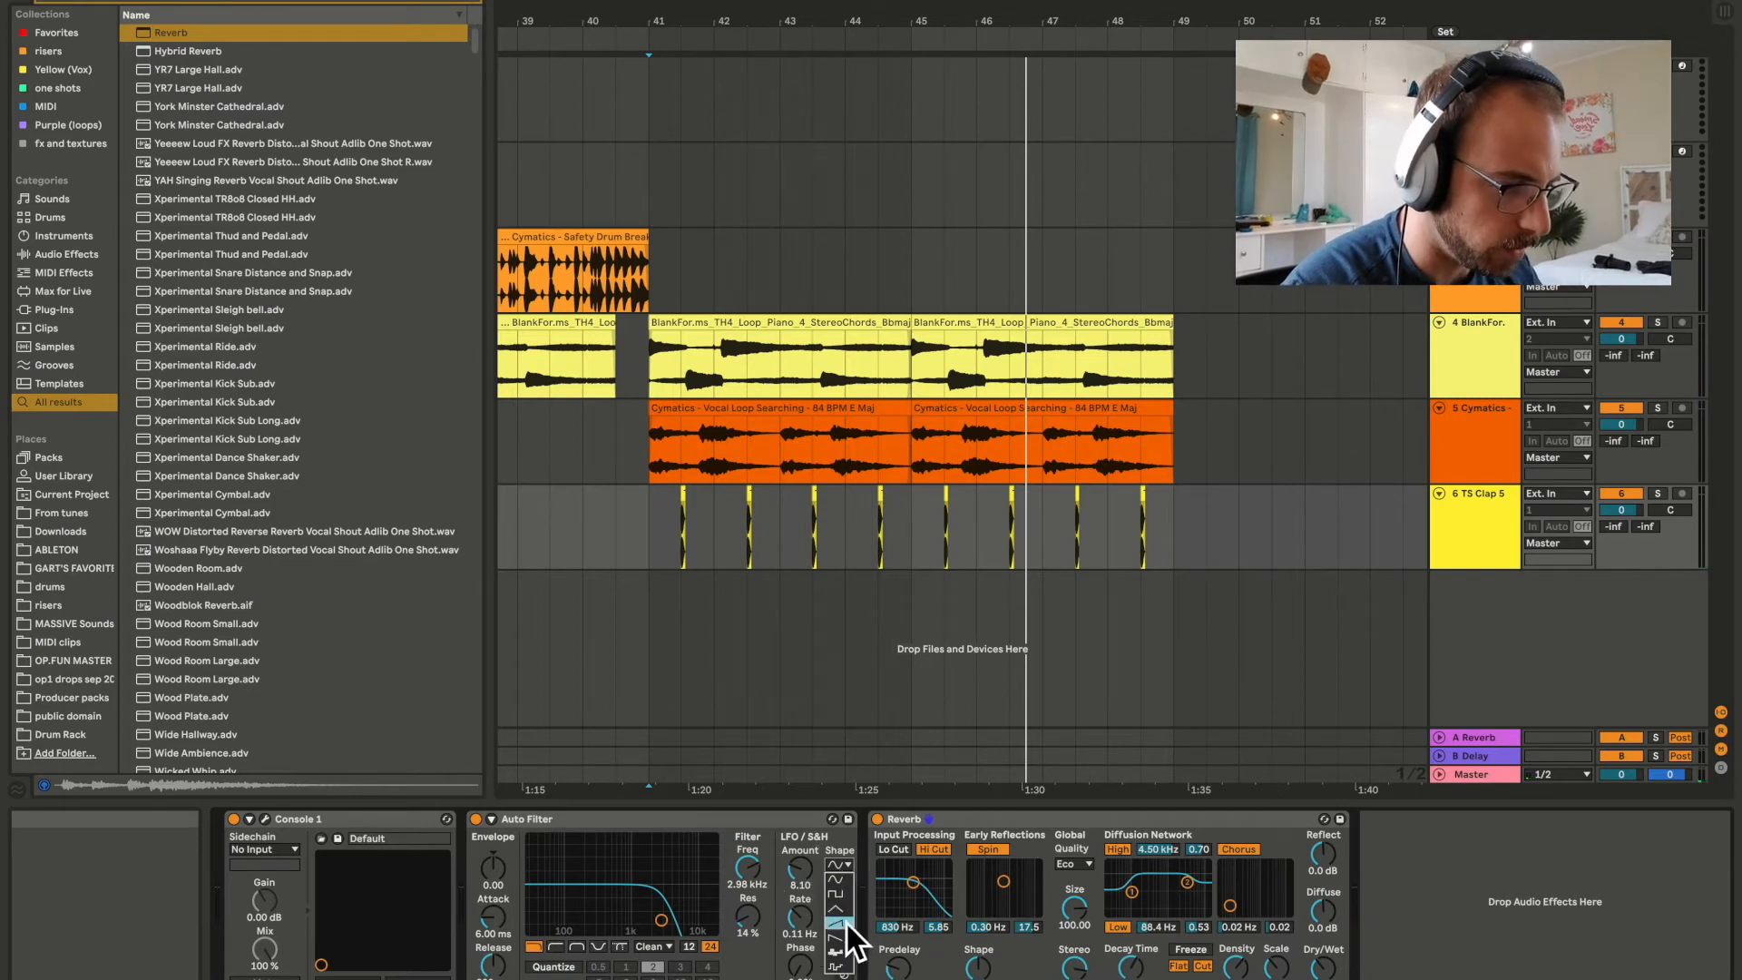
{"action": "left_click", "coordinate": [848, 922]}
{"action": "left_click", "coordinate": [844, 926]}
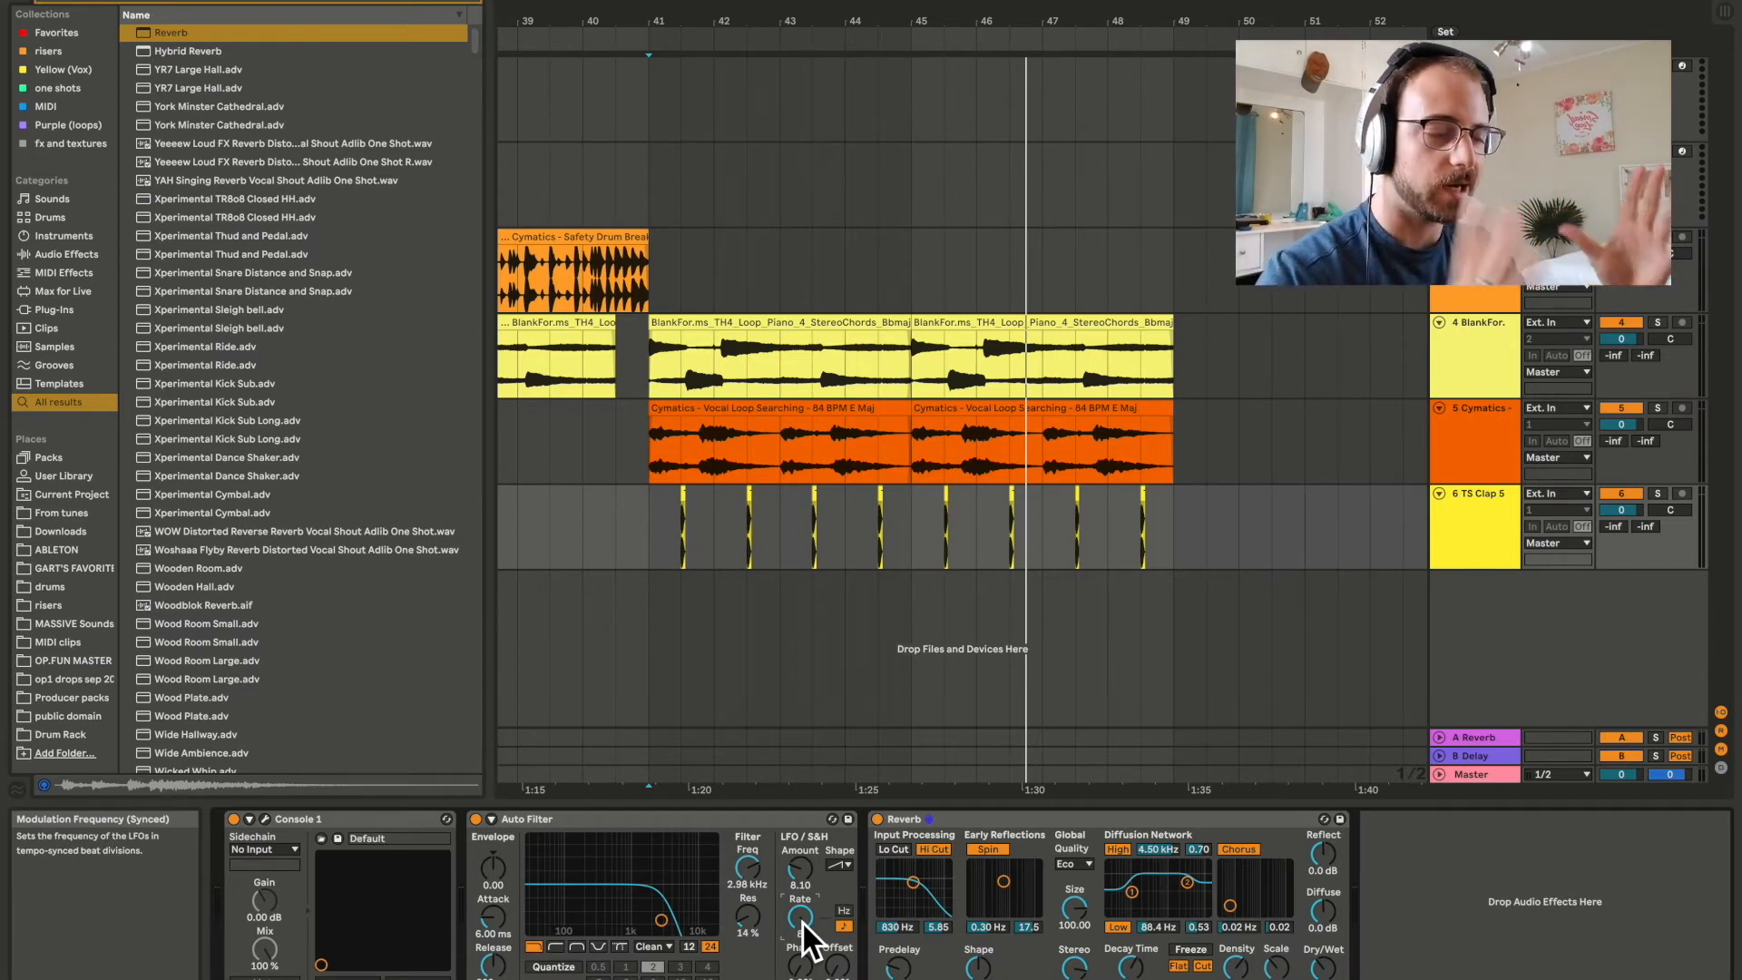
While replaying from bar 41, set the clap filter's LFO amount to 25.2 and rate to 8, and its cutoff to about 4.32 kHz.
{"action": "left_click", "coordinate": [649, 555]}
{"action": "key", "text": "space"}
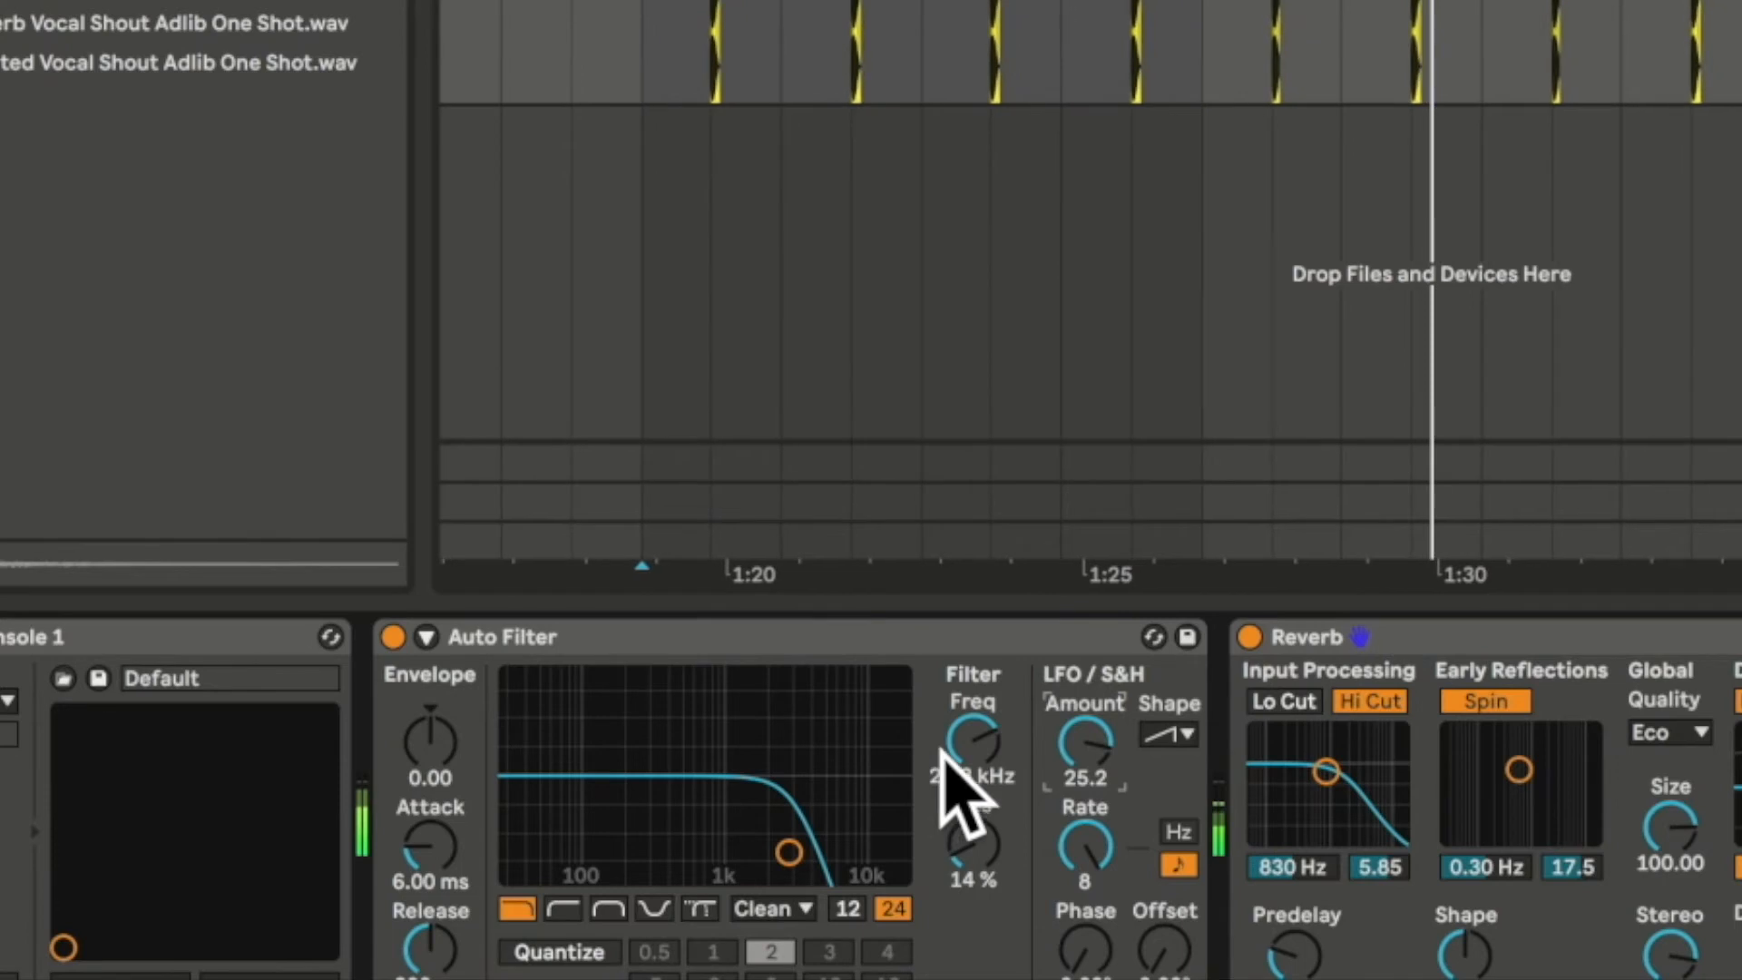
{"action": "left_click_drag", "start_coordinate": [991, 760], "coordinate": [992, 710]}
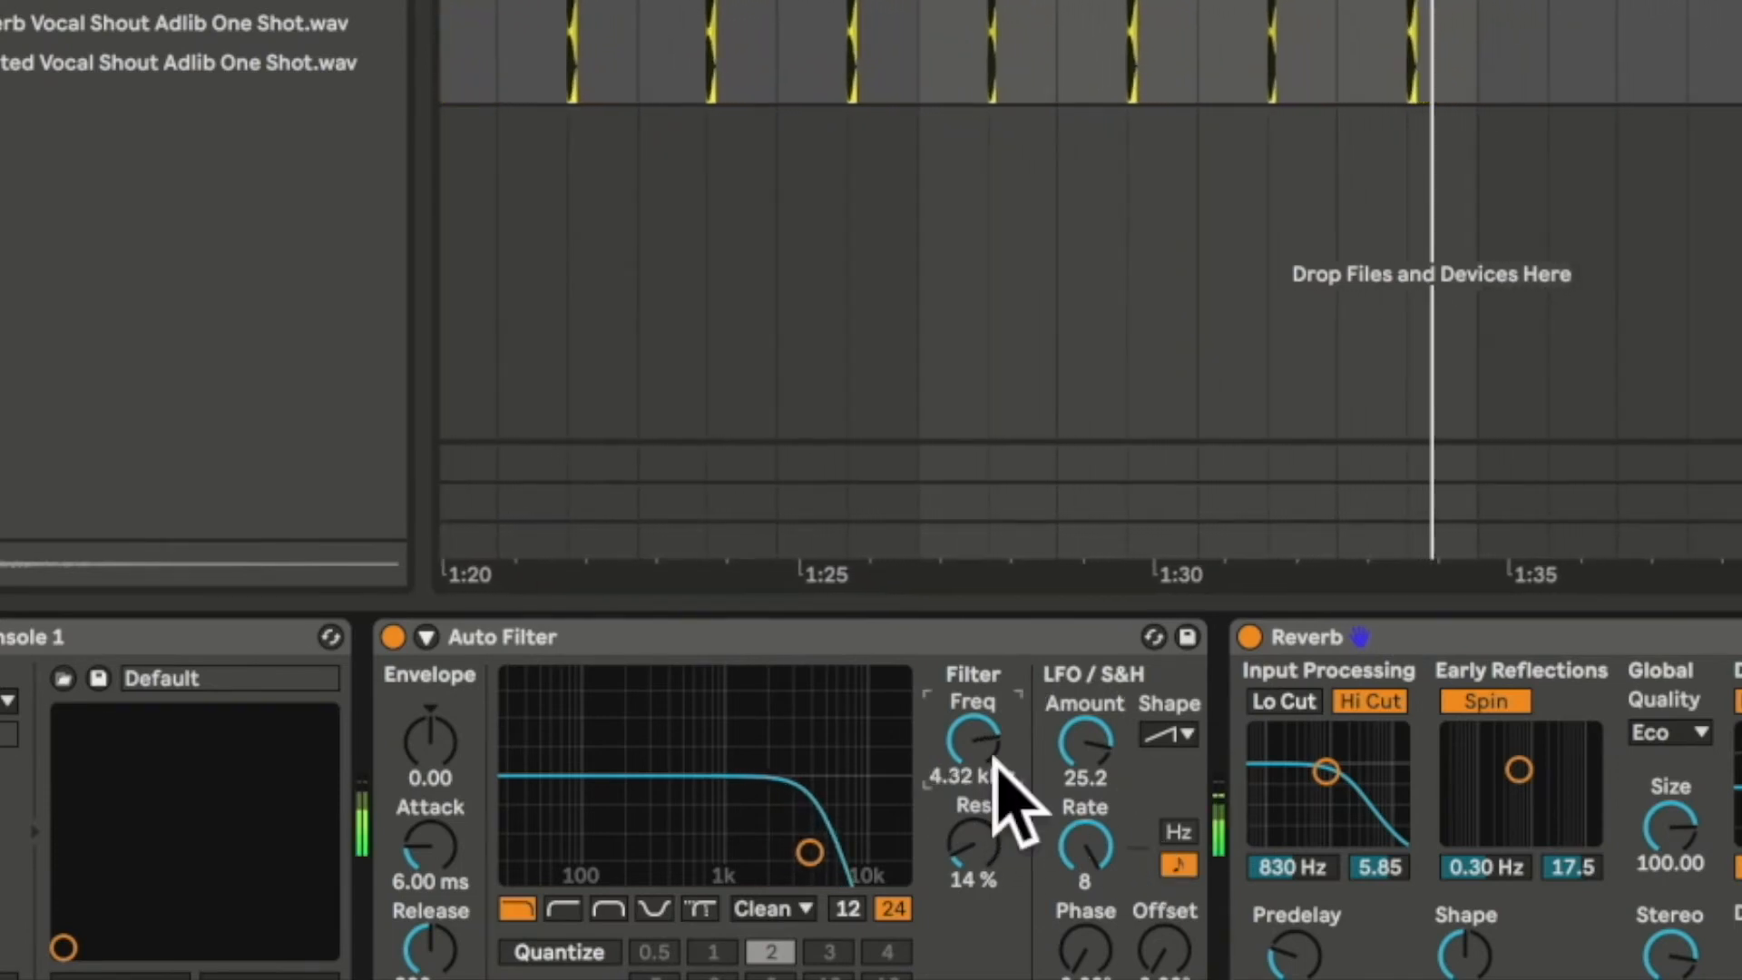
{"action": "key", "text": "space"}
{"action": "scroll", "coordinate": [667, 47], "scroll_direction": "left", "scroll_amount": 3}
{"action": "left_click", "coordinate": [546, 29]}
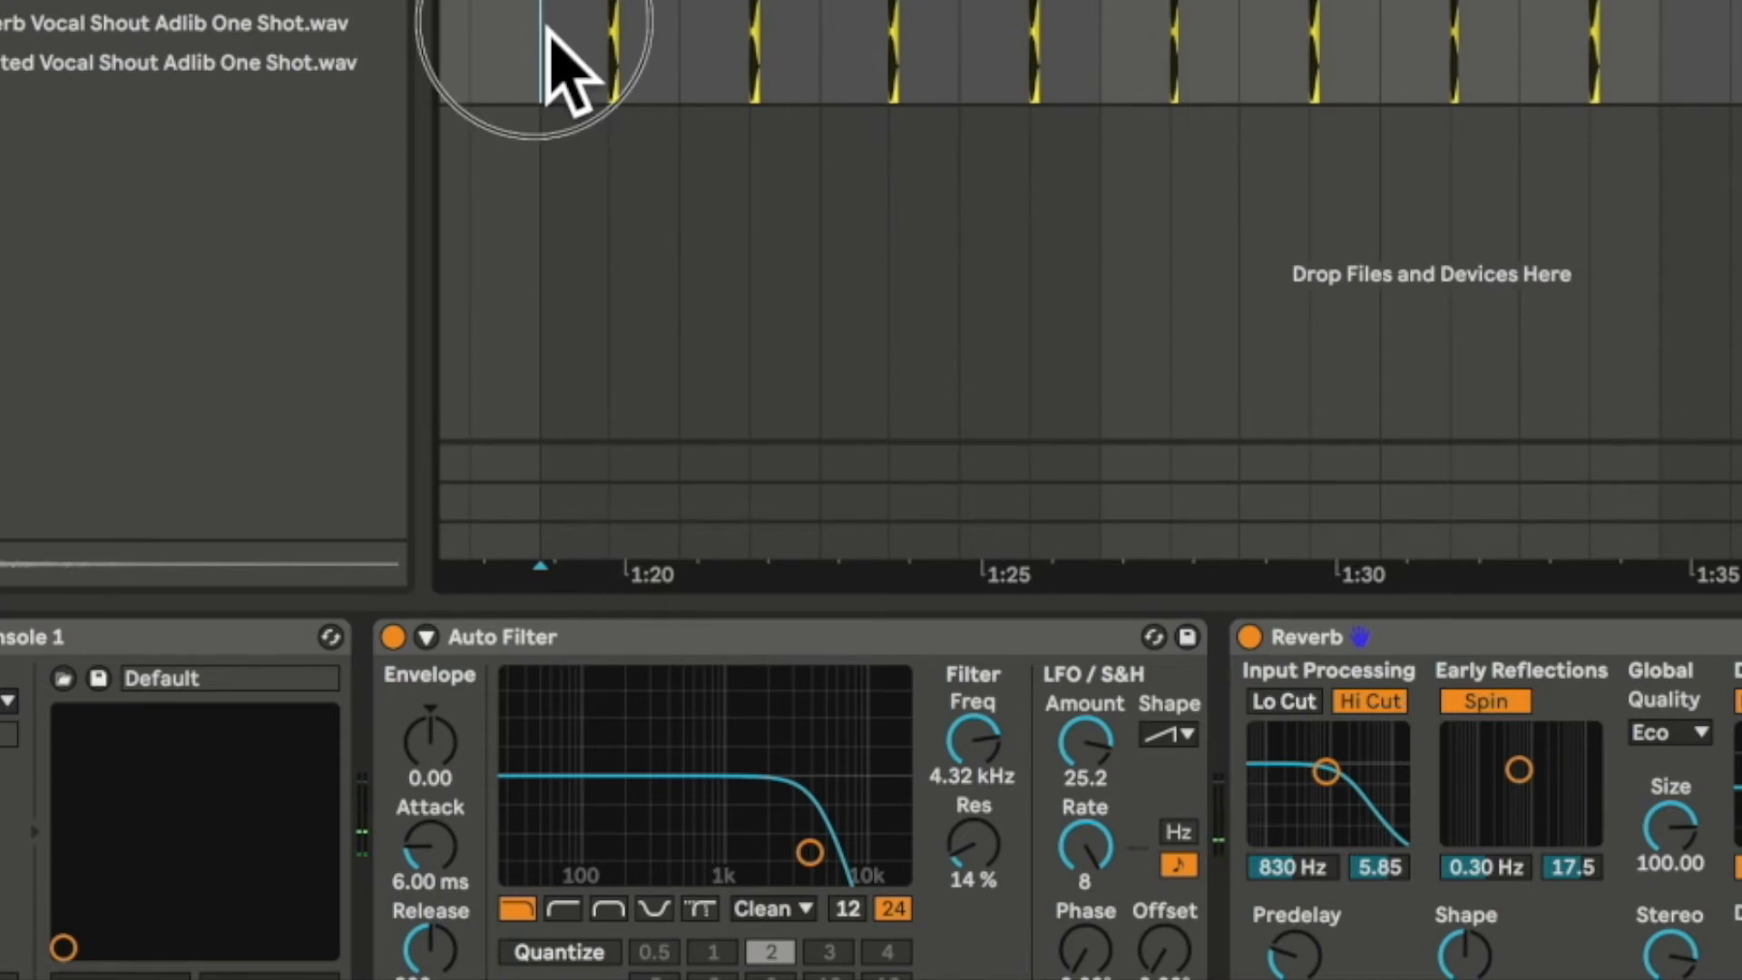
{"action": "key", "text": "space"}
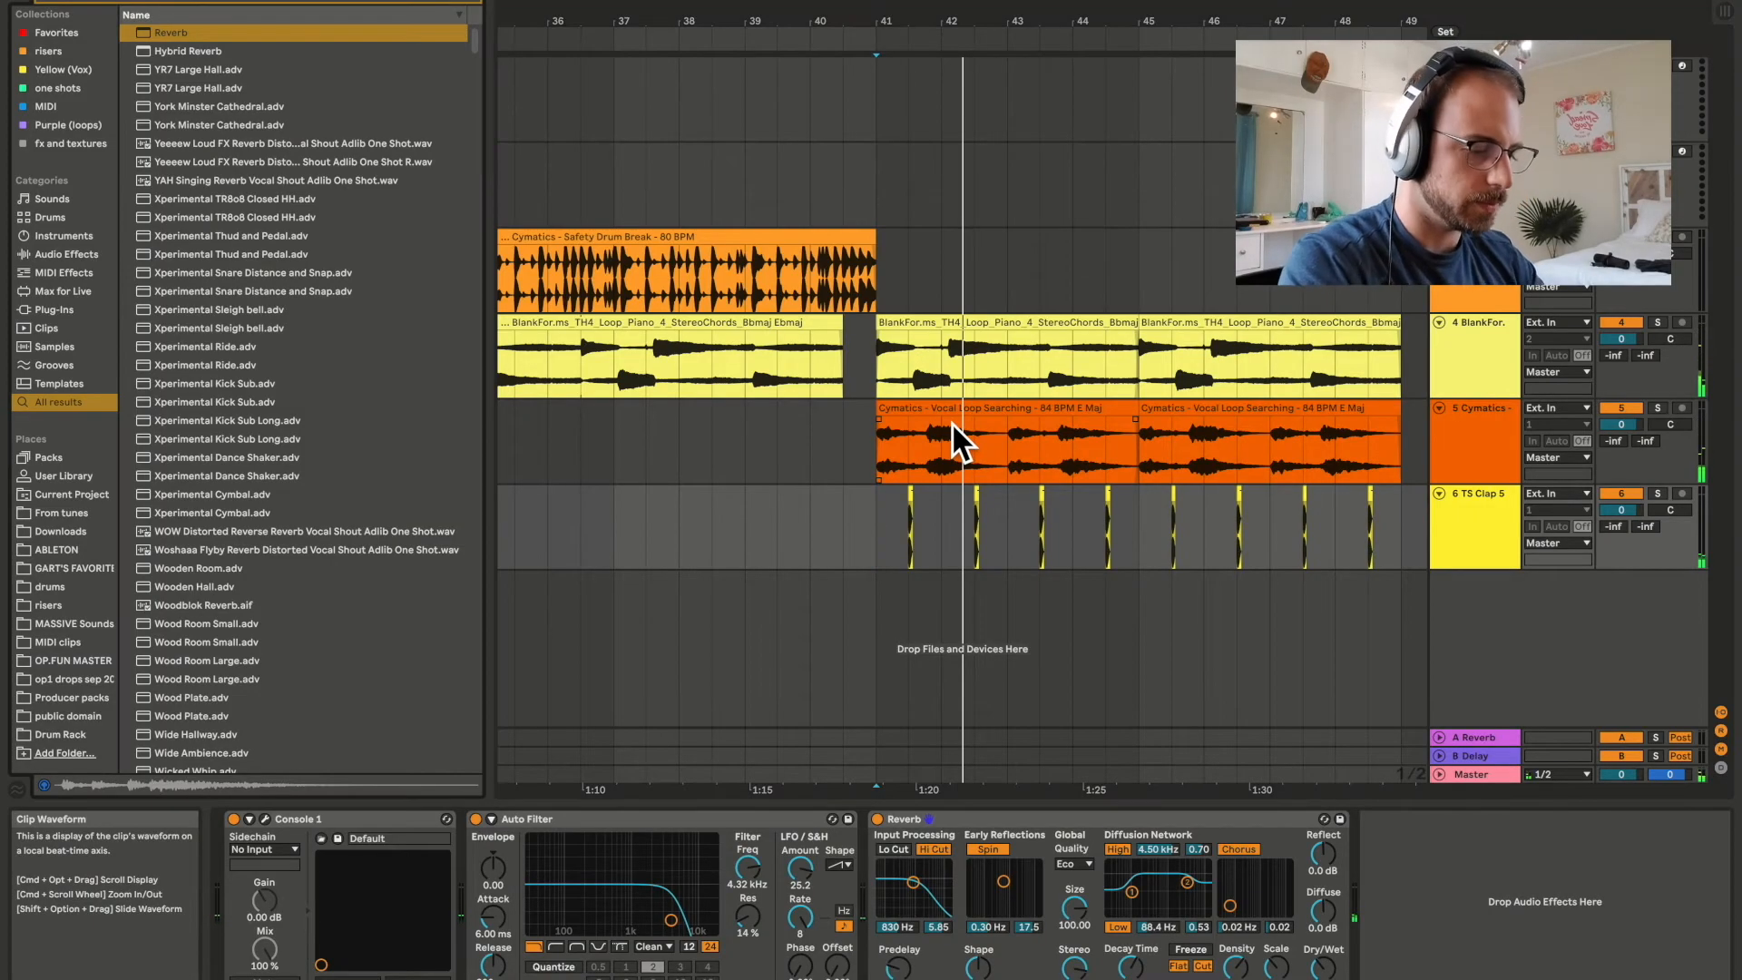
Search the browser for "snap" and place Snap Verb MPC2000.wav over the first clap in bar 41 on track 6.
{"action": "key", "text": "super+f"}
{"action": "type", "text": "snap"}
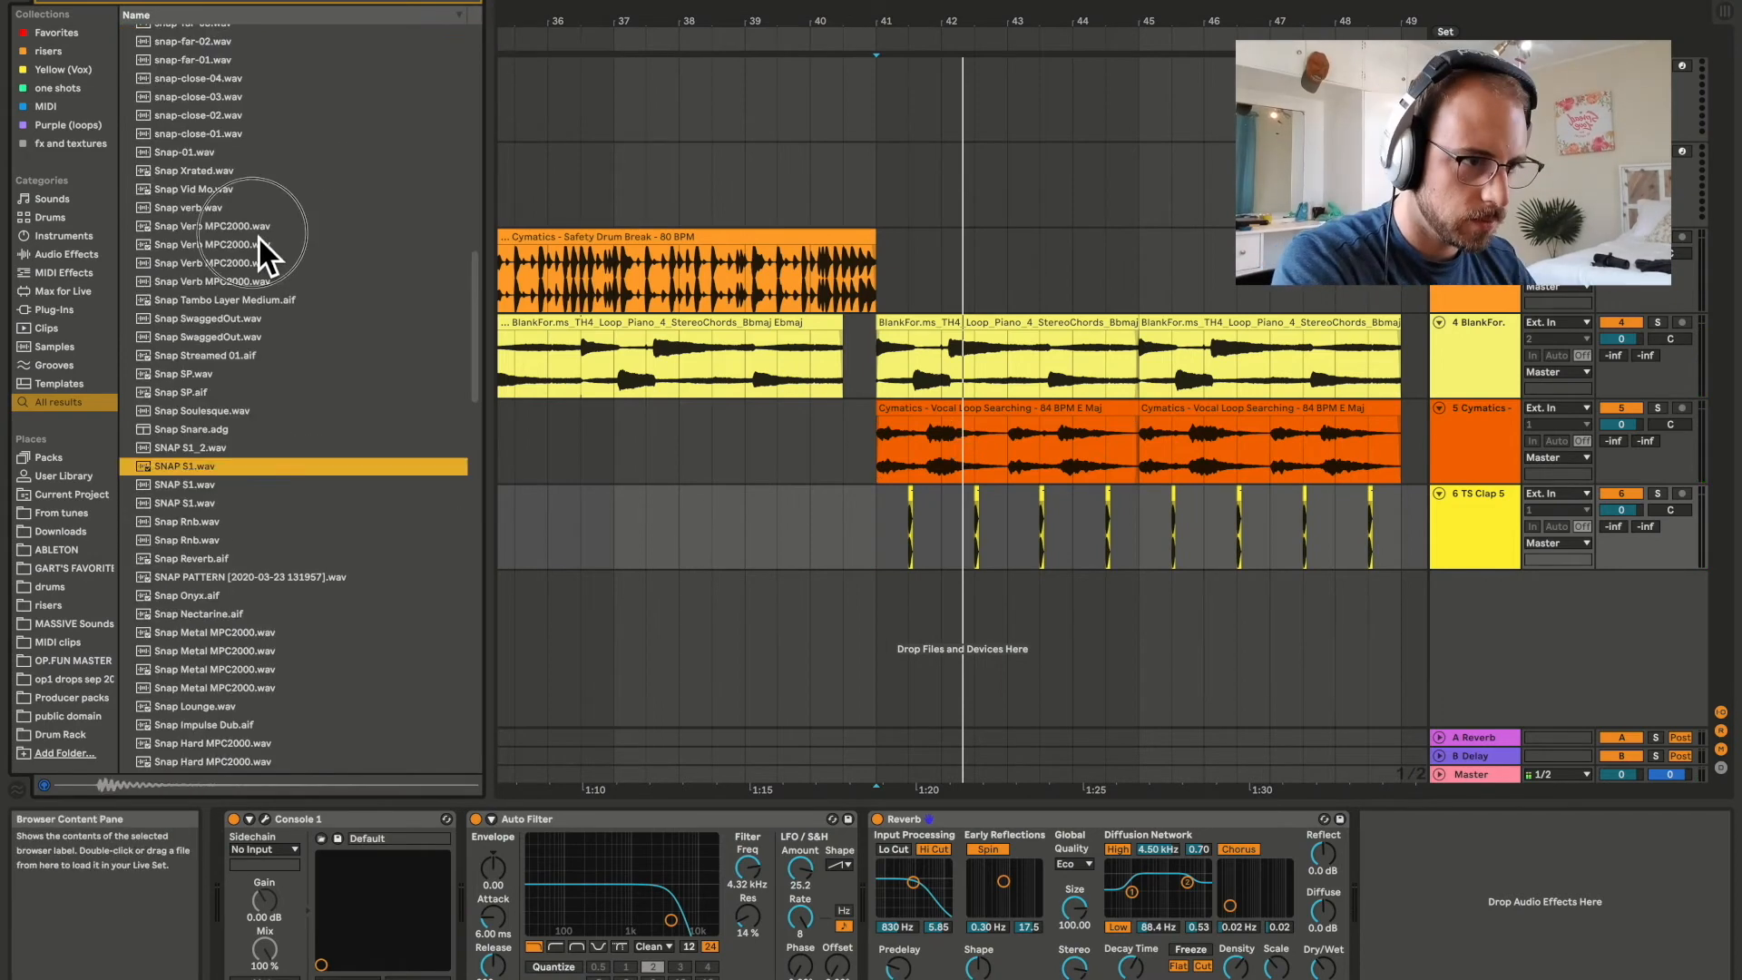
{"action": "left_click", "coordinate": [257, 236]}
{"action": "scroll", "coordinate": [258, 236], "scroll_direction": "down", "scroll_amount": 2}
{"action": "scroll", "coordinate": [258, 236], "scroll_direction": "down", "scroll_amount": 1}
{"action": "left_click_drag", "start_coordinate": [233, 173], "coordinate": [911, 555]}
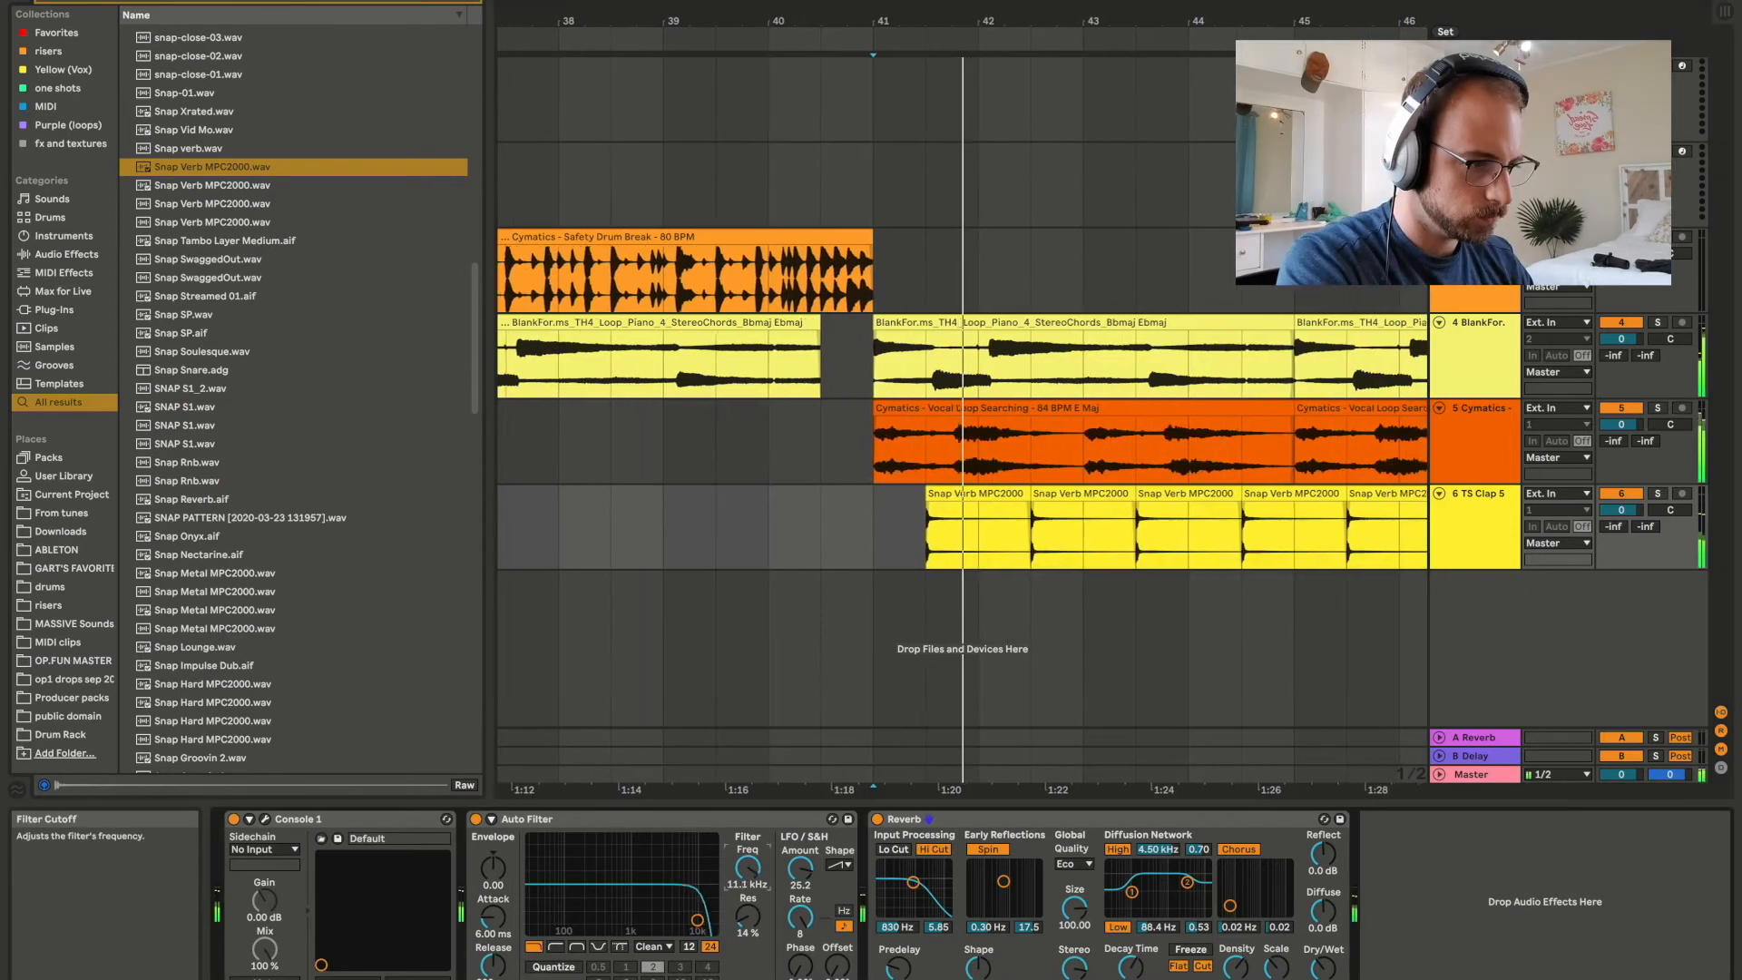
Set the snap track's filter cutoff to about 5.62 kHz and its resonance to 40 % while the section plays.
{"action": "left_click_drag", "start_coordinate": [750, 867], "coordinate": [753, 866]}
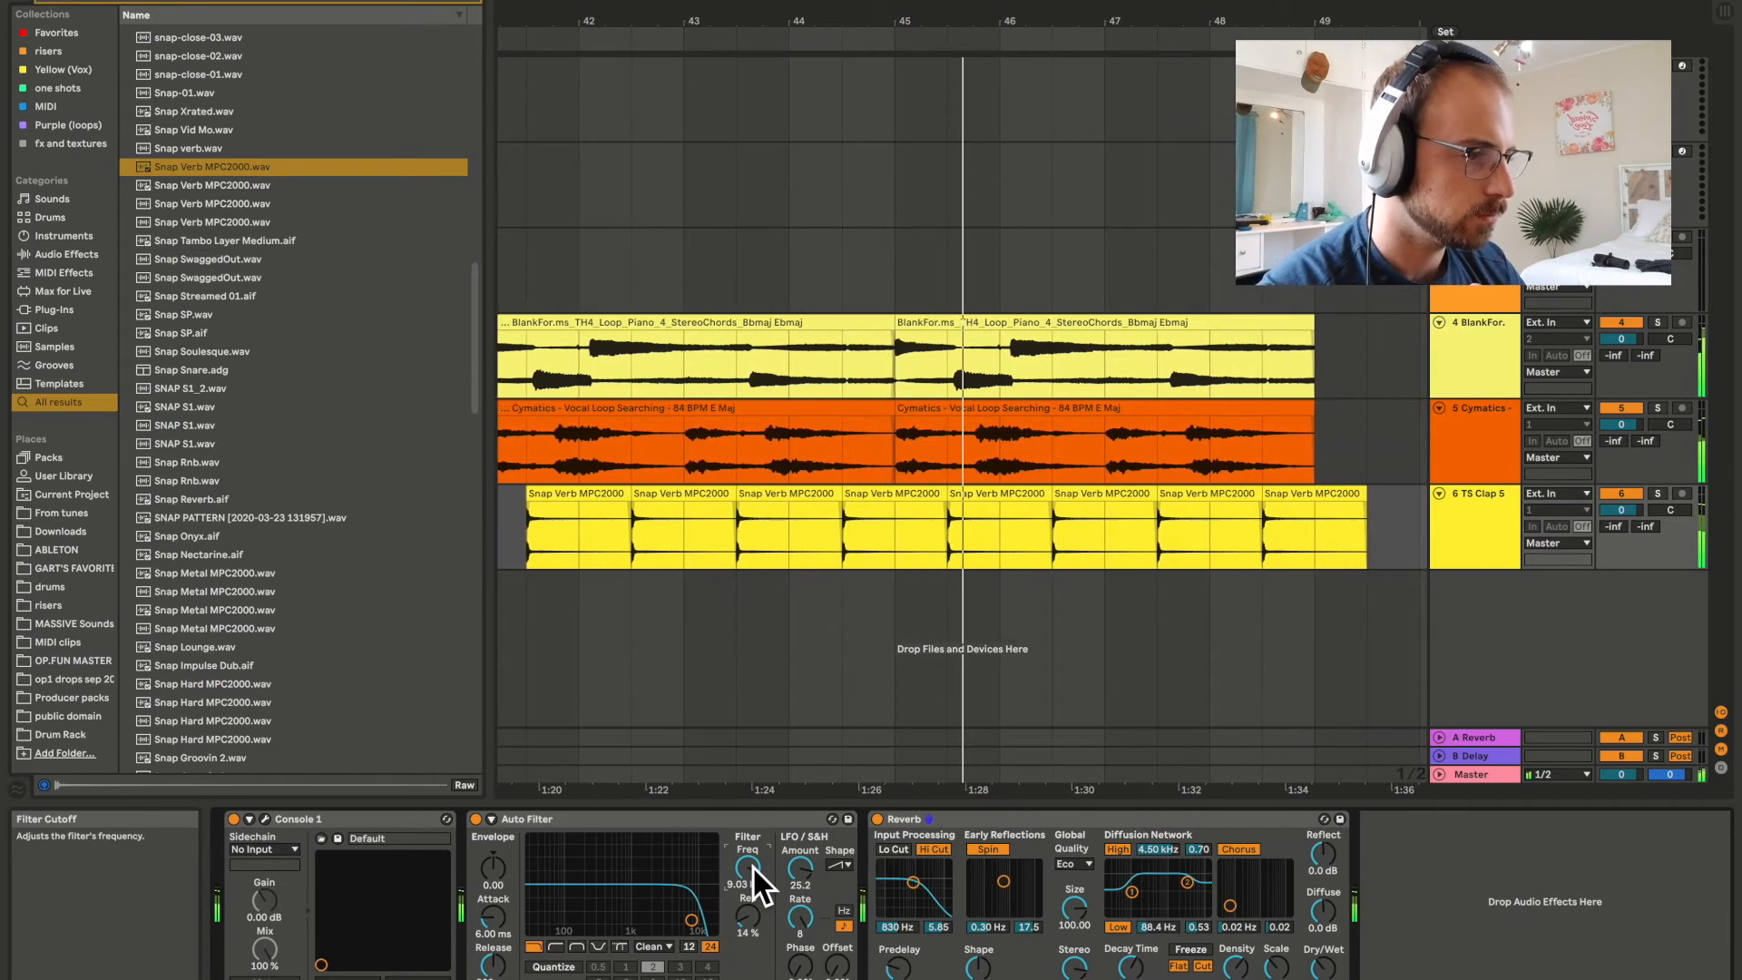
{"action": "mouse_move", "coordinate": [748, 918]}
{"action": "left_mouse_down"}
{"action": "mouse_move", "coordinate": [749, 894]}
{"action": "mouse_move", "coordinate": [749, 923]}
{"action": "left_mouse_up"}
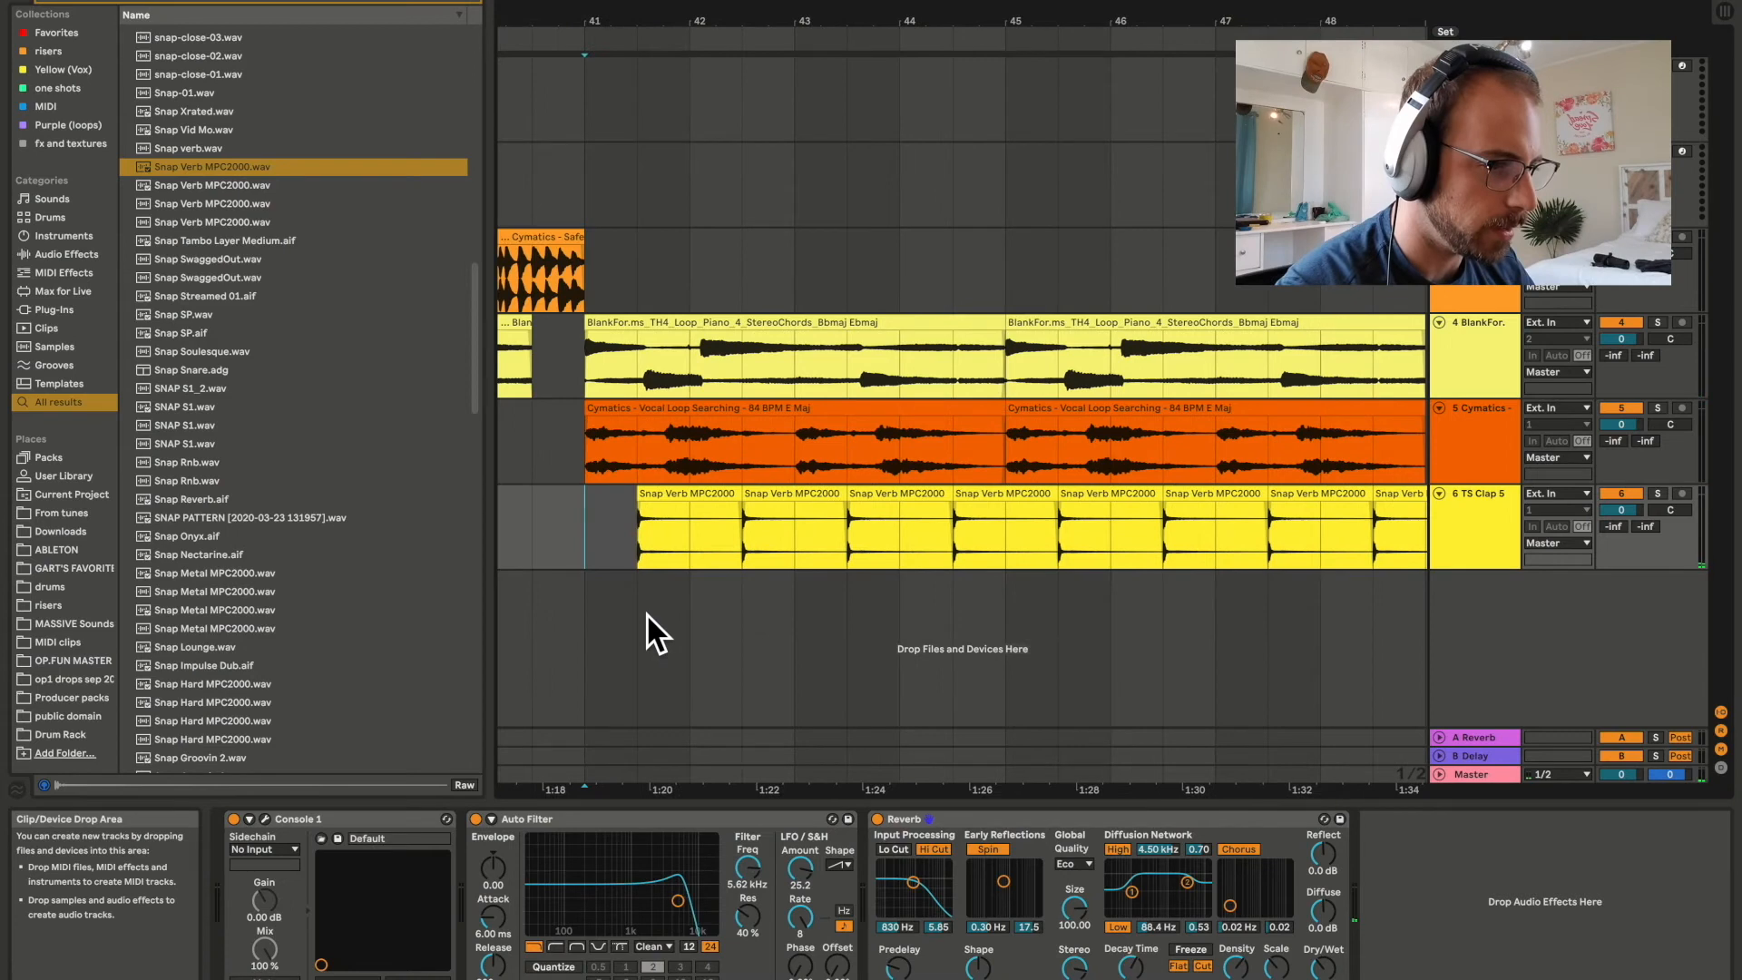
Extend the arrangement with the drum break and piano loop from bar 49 and the snap pattern from bar 57 to 65.
{"action": "key", "text": "minus"}
{"action": "key", "text": "minus"}
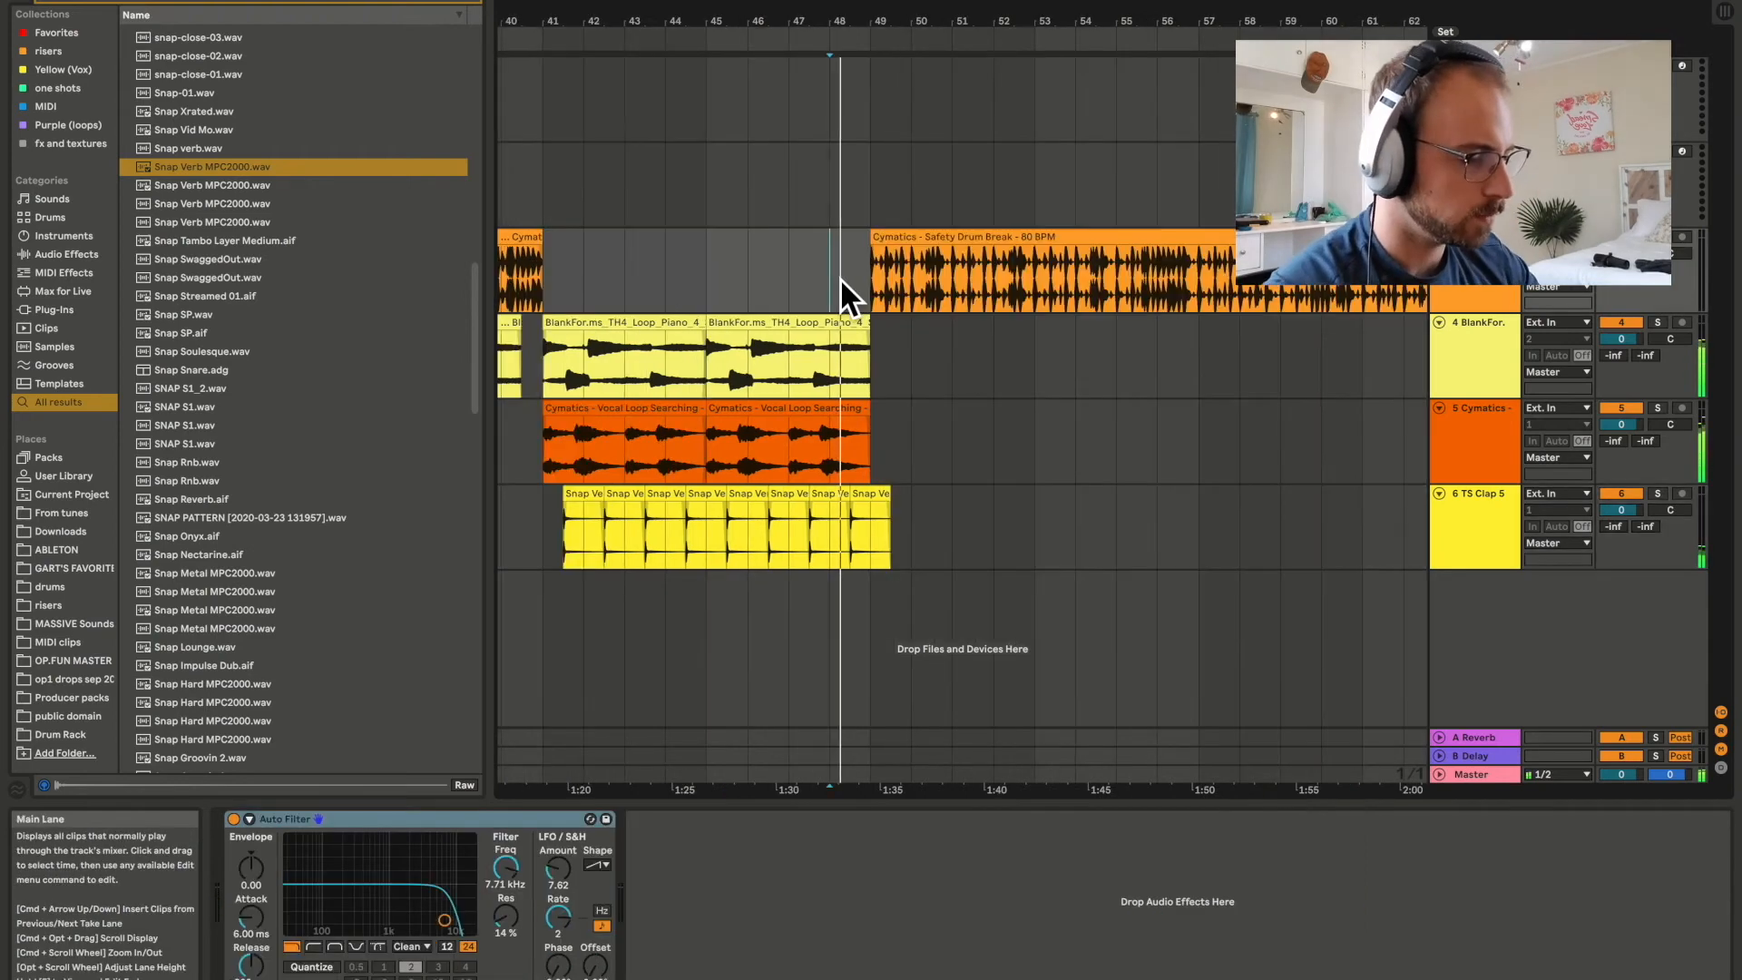
{"action": "key", "text": "plus"}
{"action": "key", "text": "plus"}
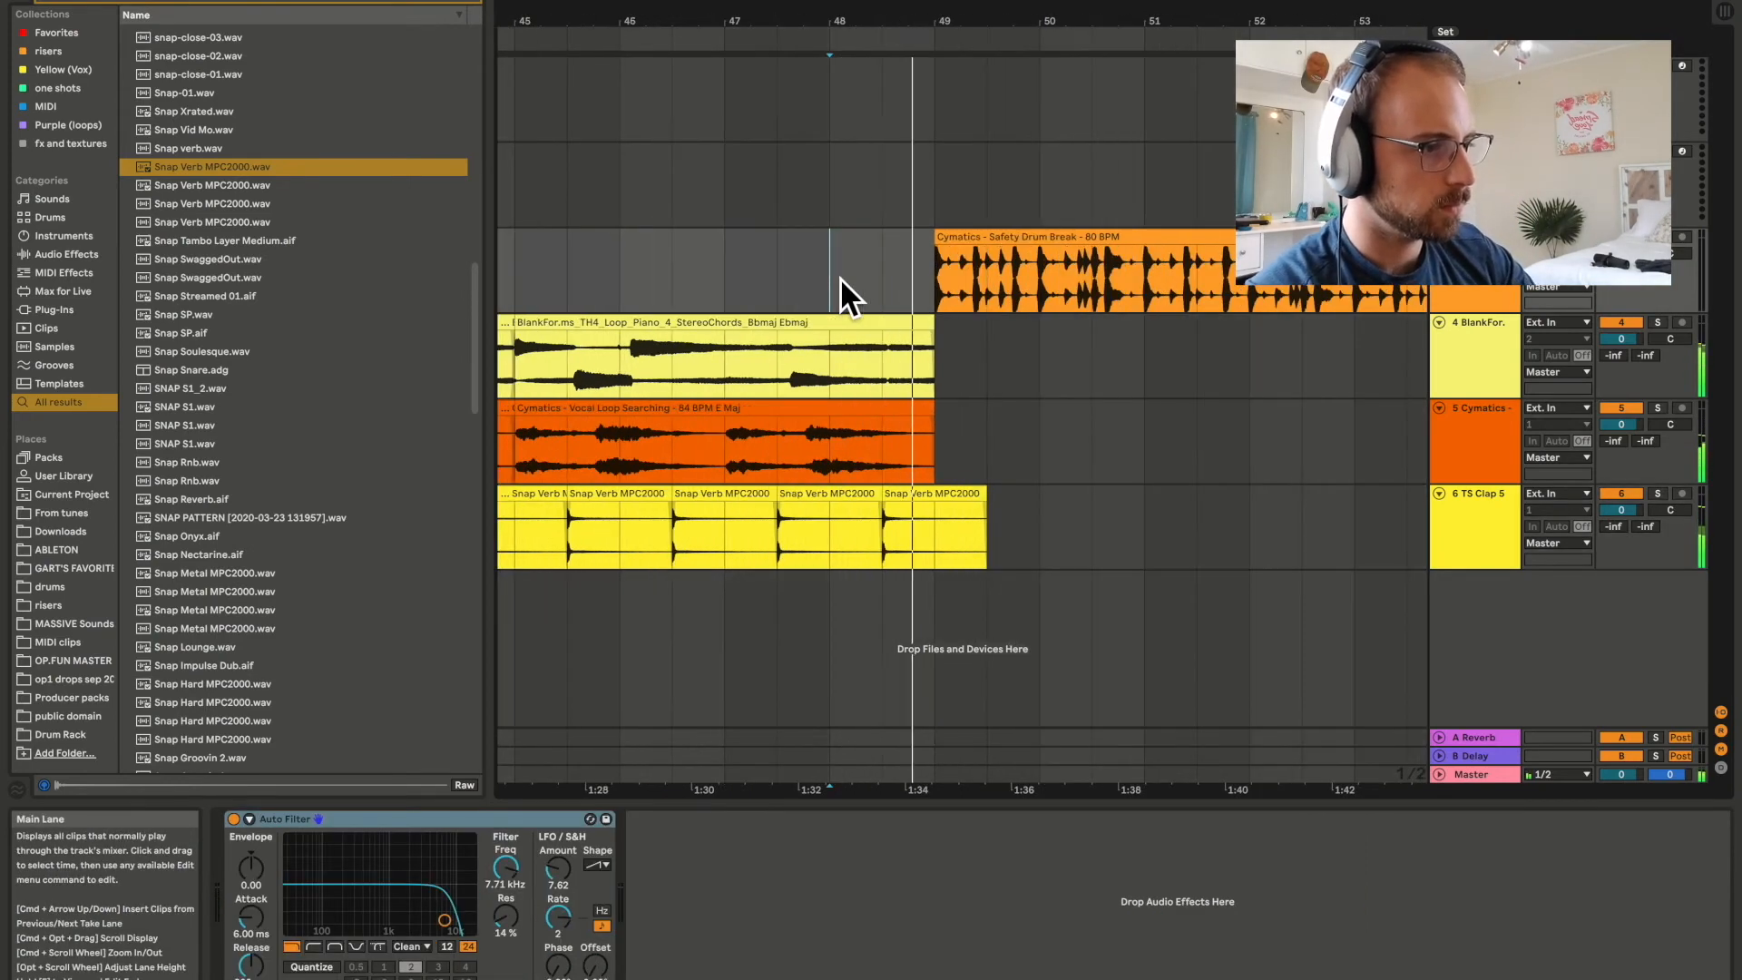
{"action": "key", "text": "minus"}
{"action": "key", "text": "minus"}
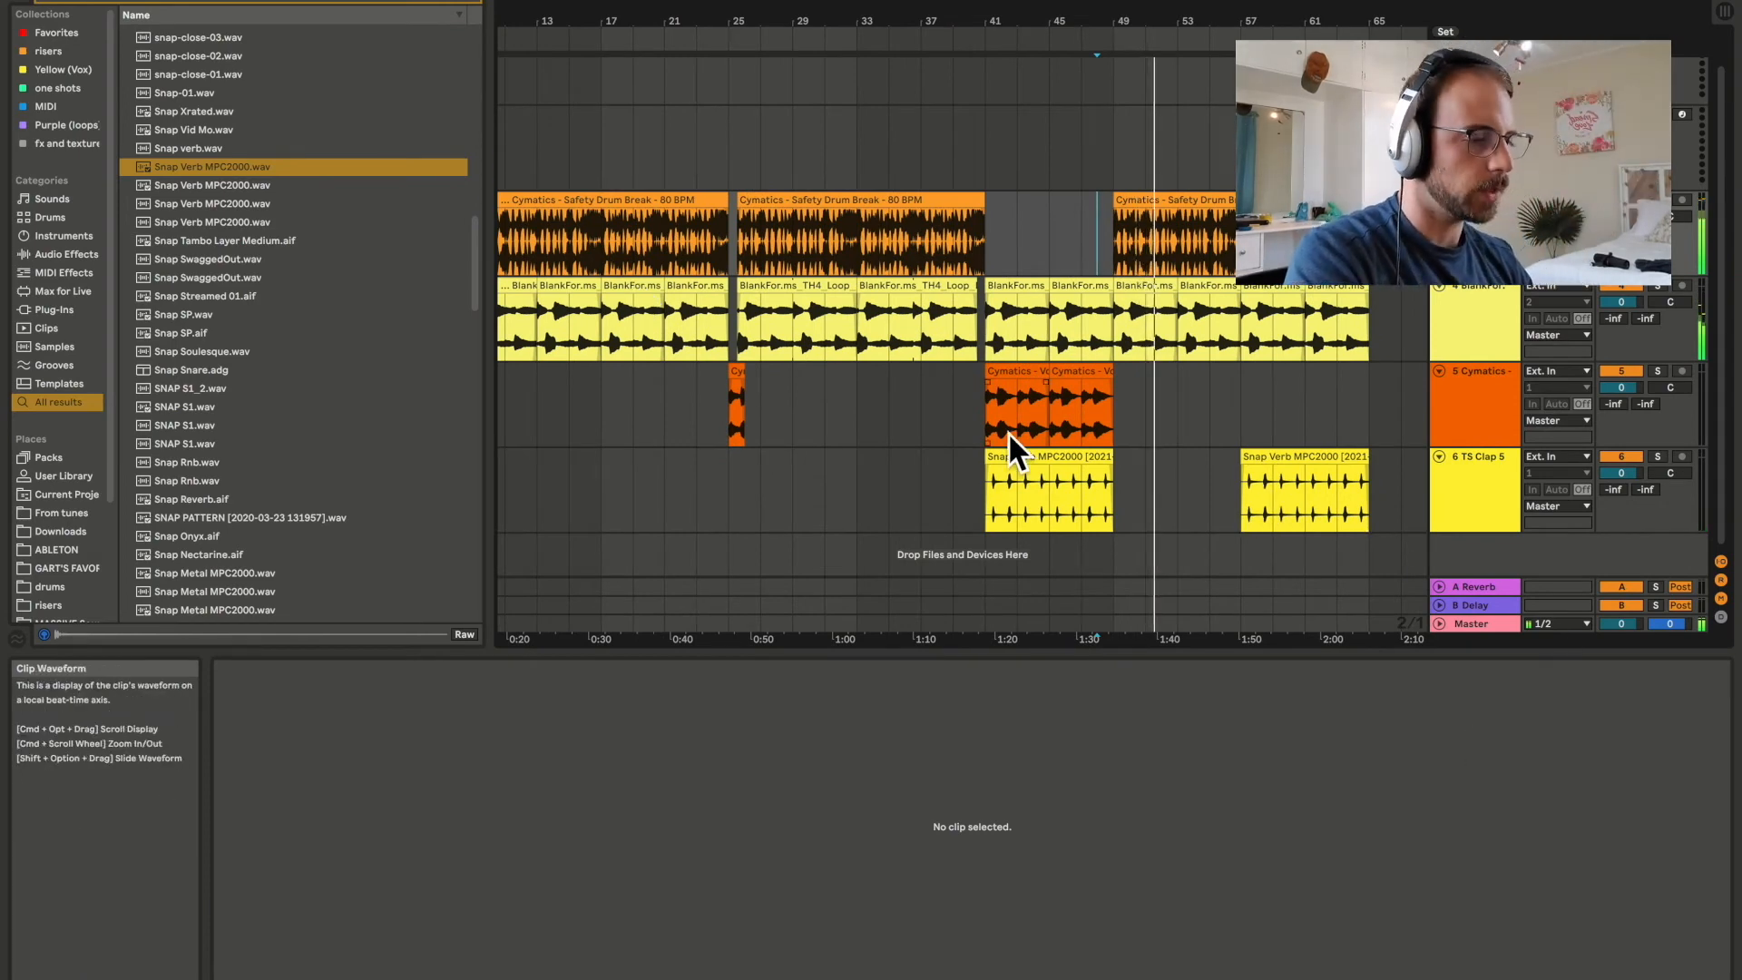
Search the browser for "filter" and add Auto Filter to the Master track, placed before the Limiter.
{"action": "scroll", "coordinate": [1009, 432], "scroll_direction": "left", "scroll_amount": 2}
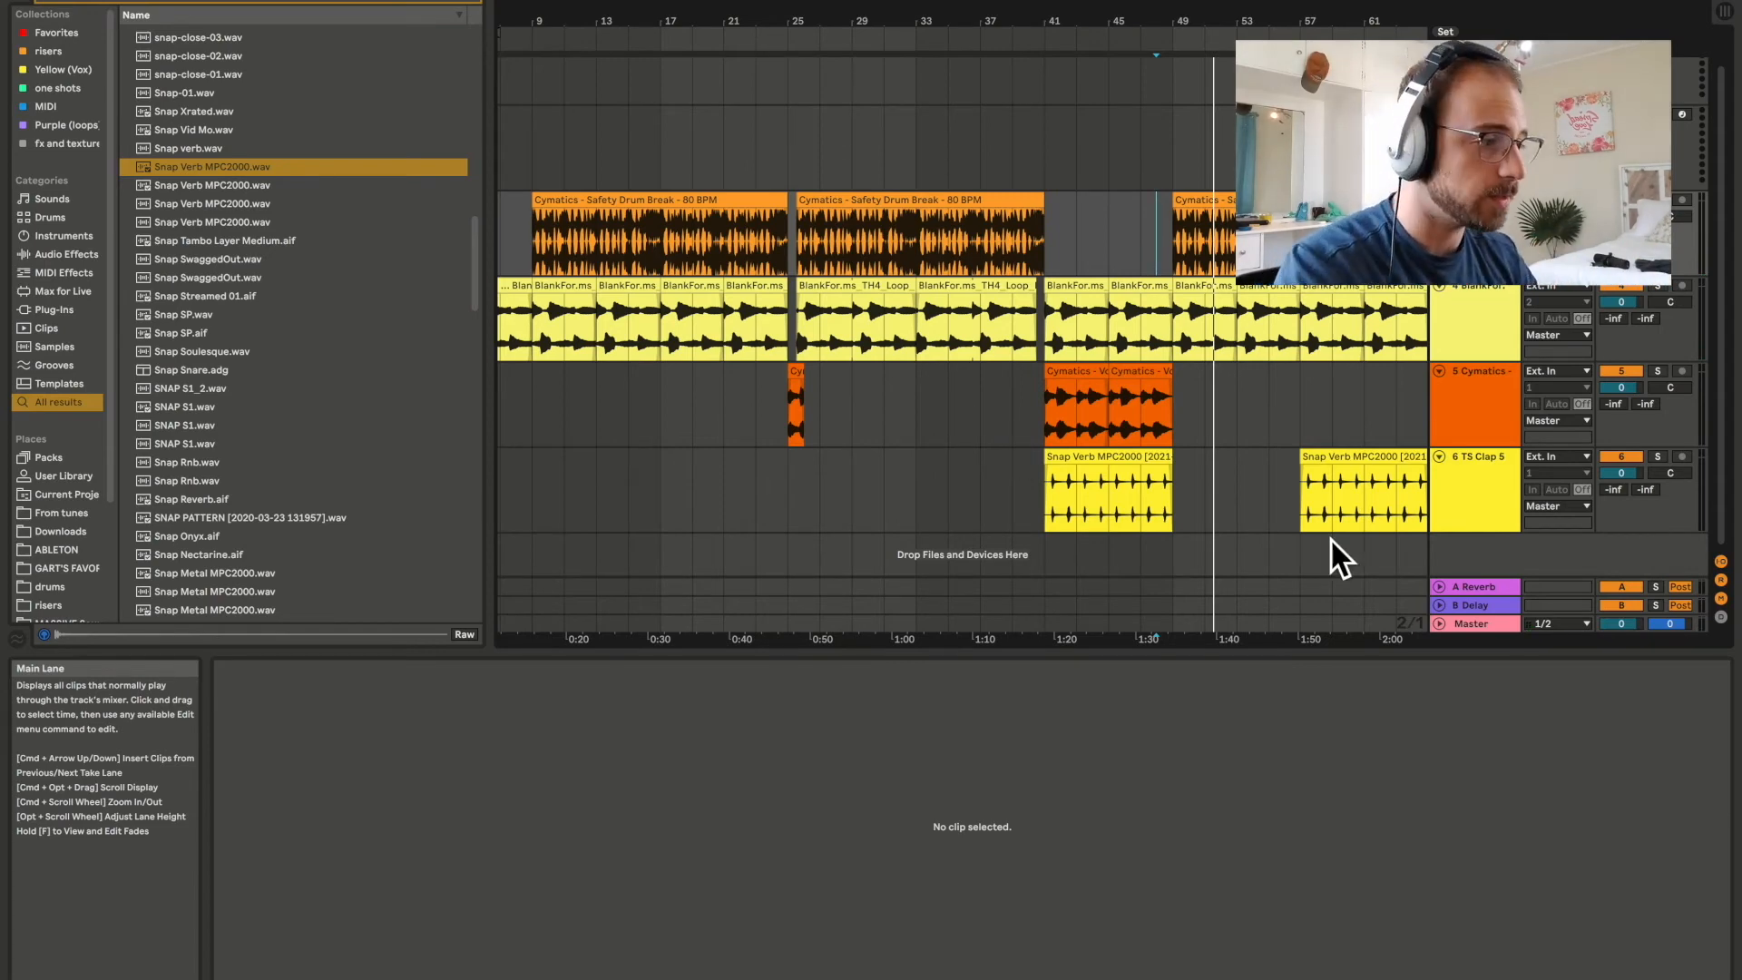
{"action": "left_click", "coordinate": [1468, 623]}
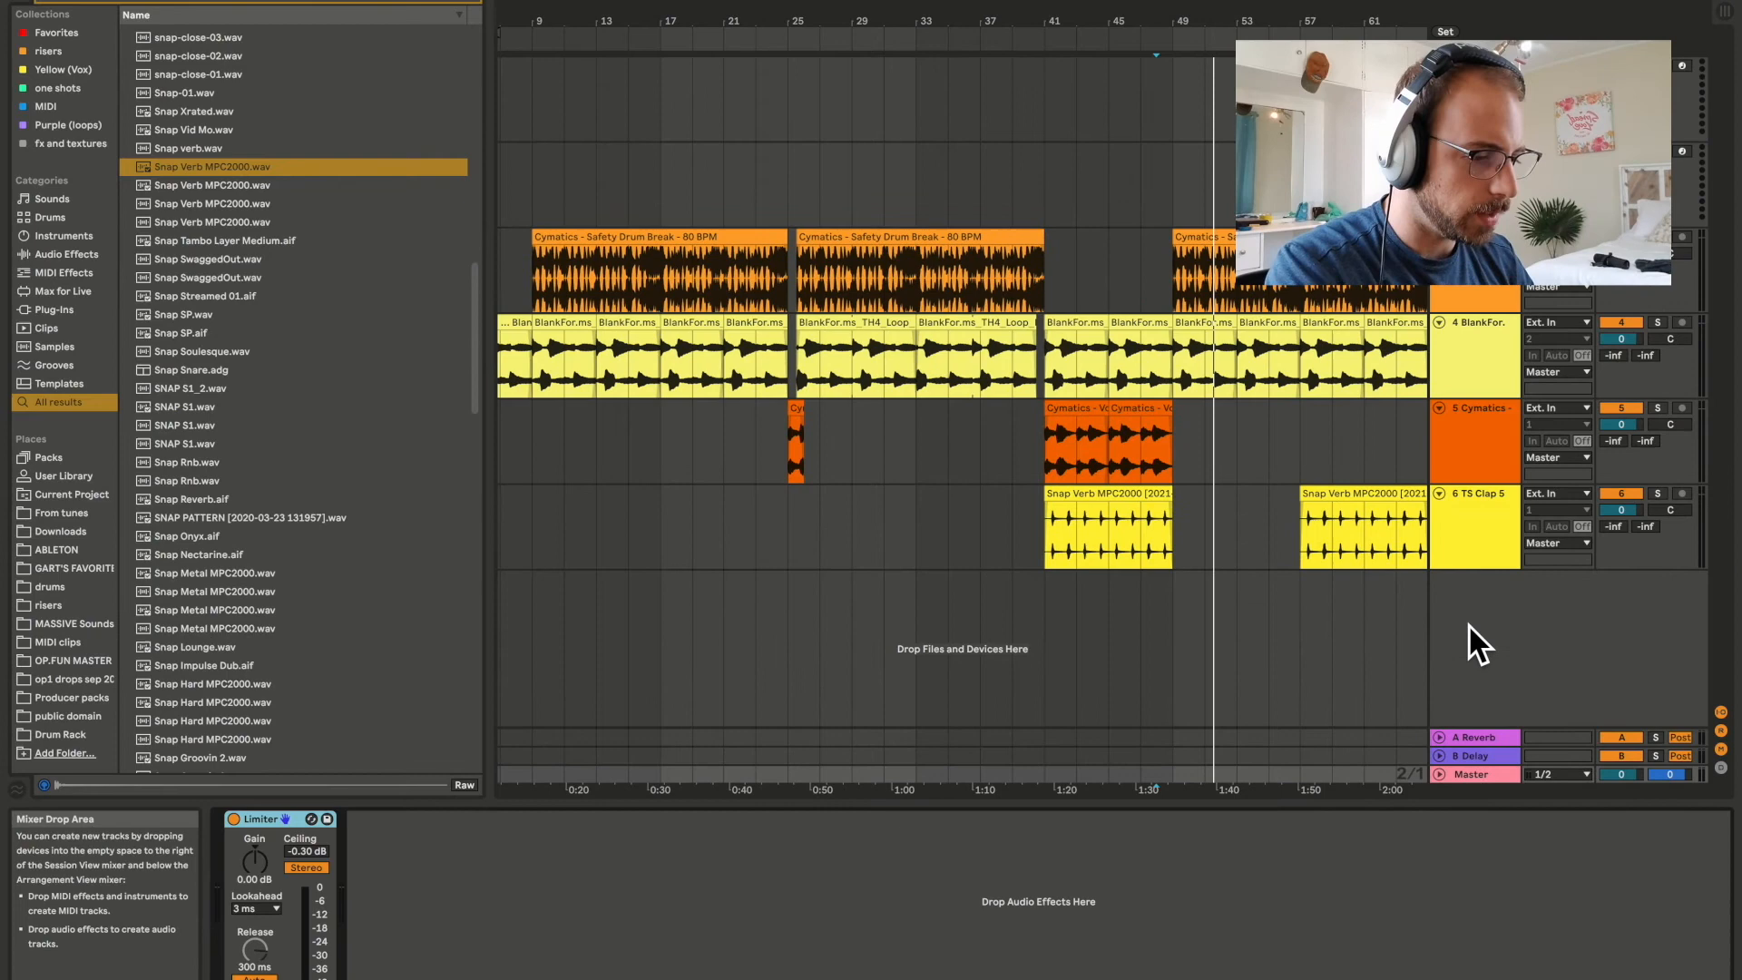
{"action": "key", "text": "ctrl+f"}
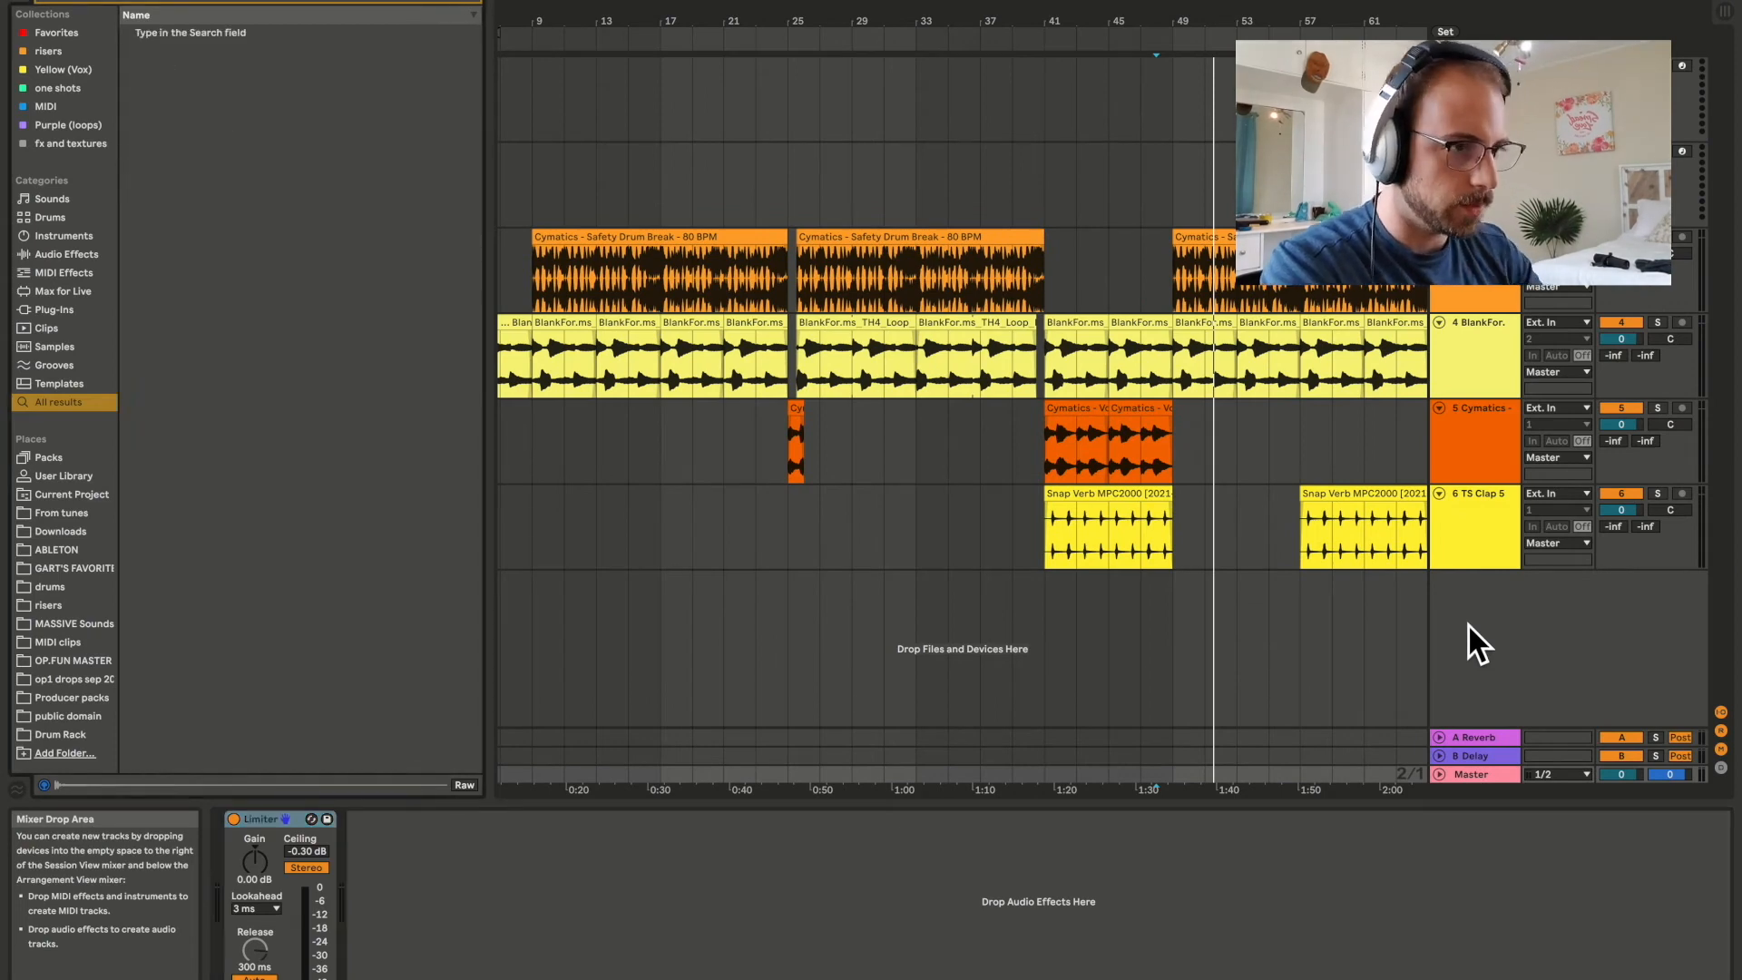
{"action": "type", "text": "filter"}
{"action": "double_click", "coordinate": [192, 50]}
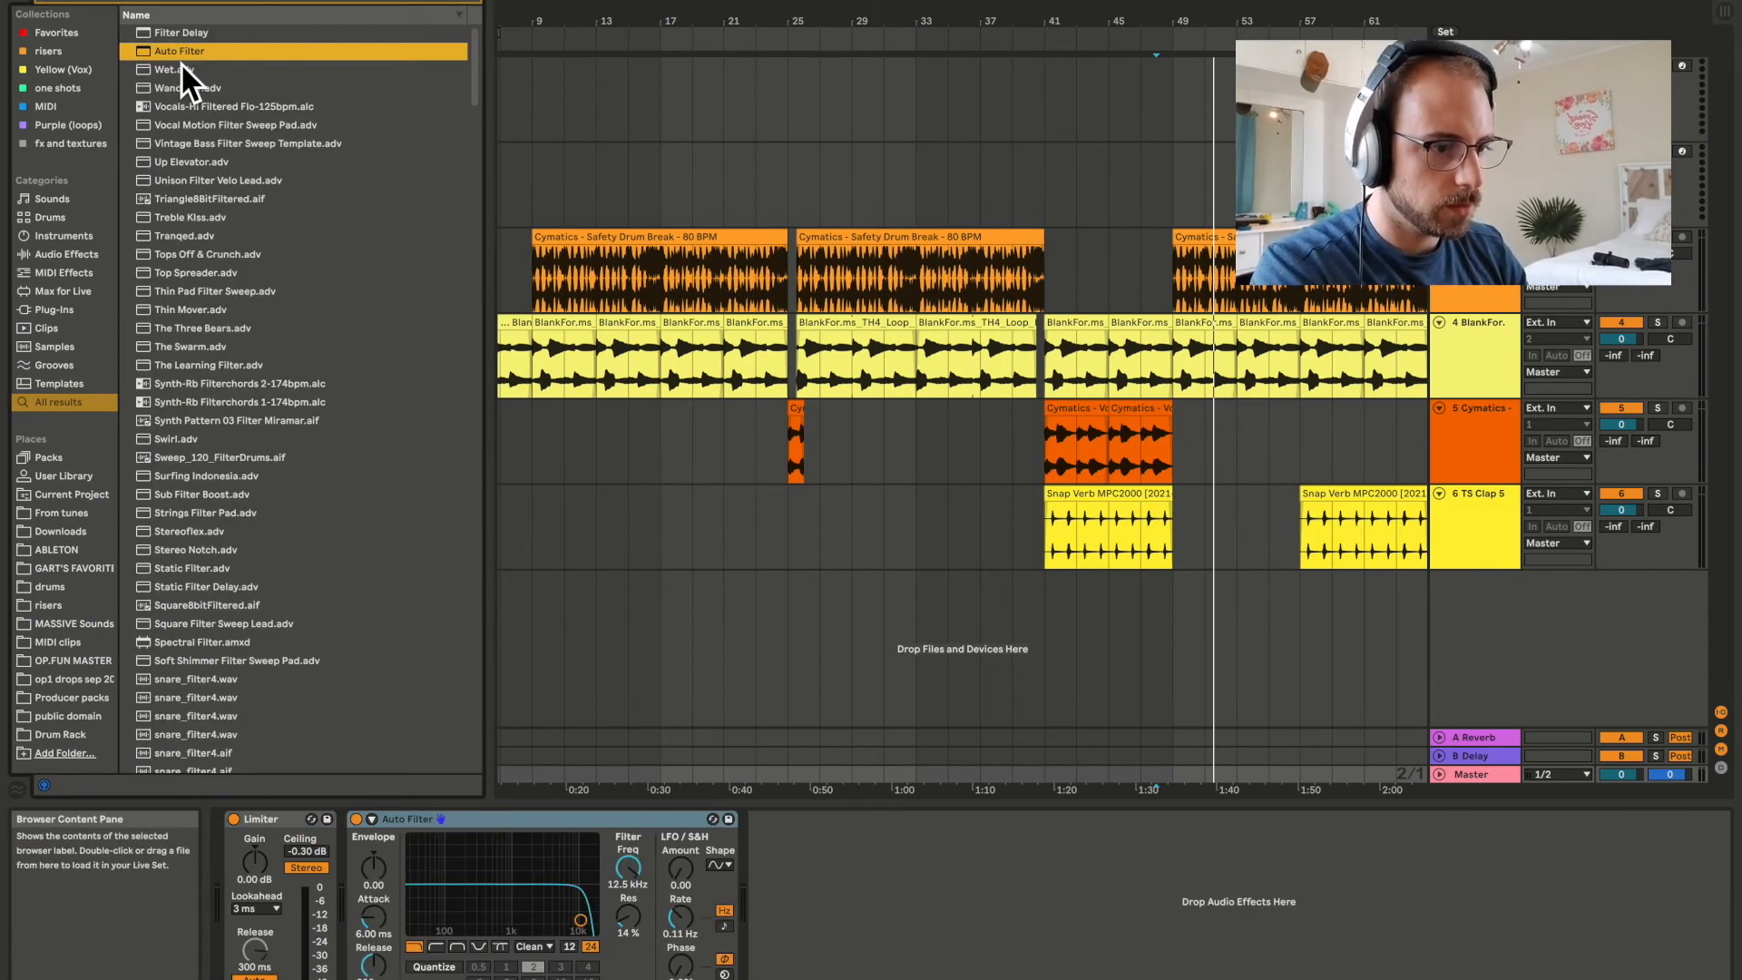
{"action": "left_click_drag", "start_coordinate": [508, 819], "coordinate": [232, 835]}
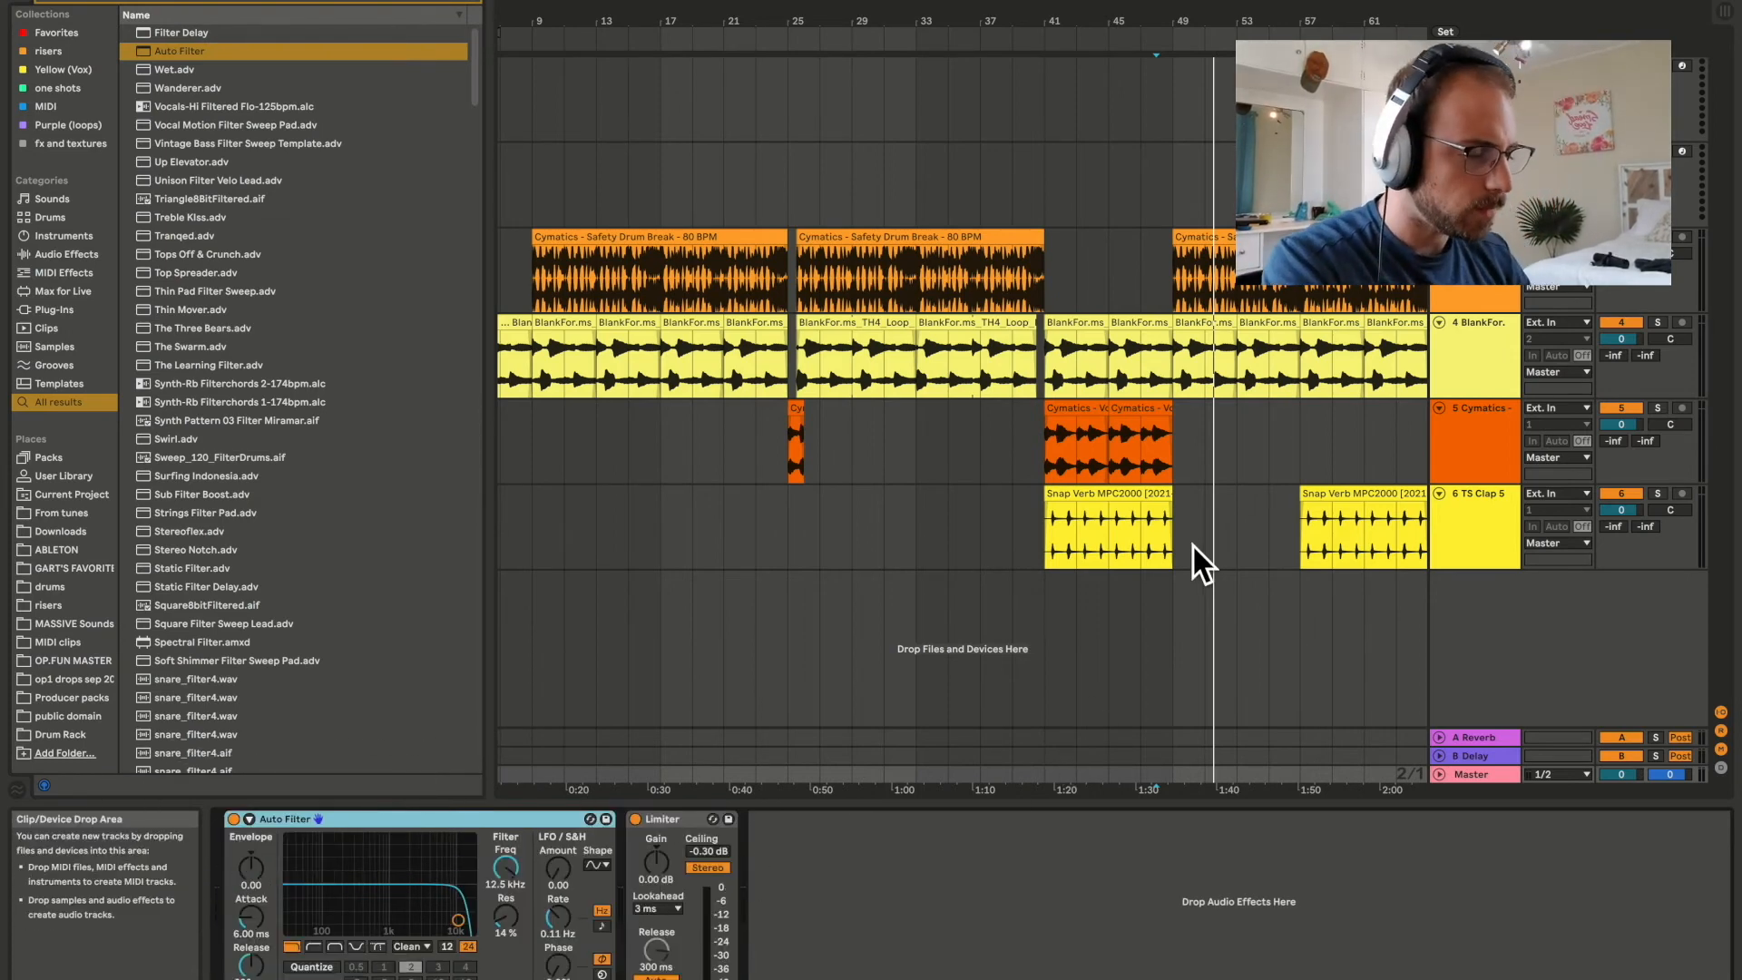
While playing from bar 41, sweep the master filter's cutoff down to about 582 Hz and back up to 19.9 kHz.
{"action": "scroll", "coordinate": [1184, 554], "scroll_direction": "left", "scroll_amount": 4}
{"action": "left_click", "coordinate": [1111, 535]}
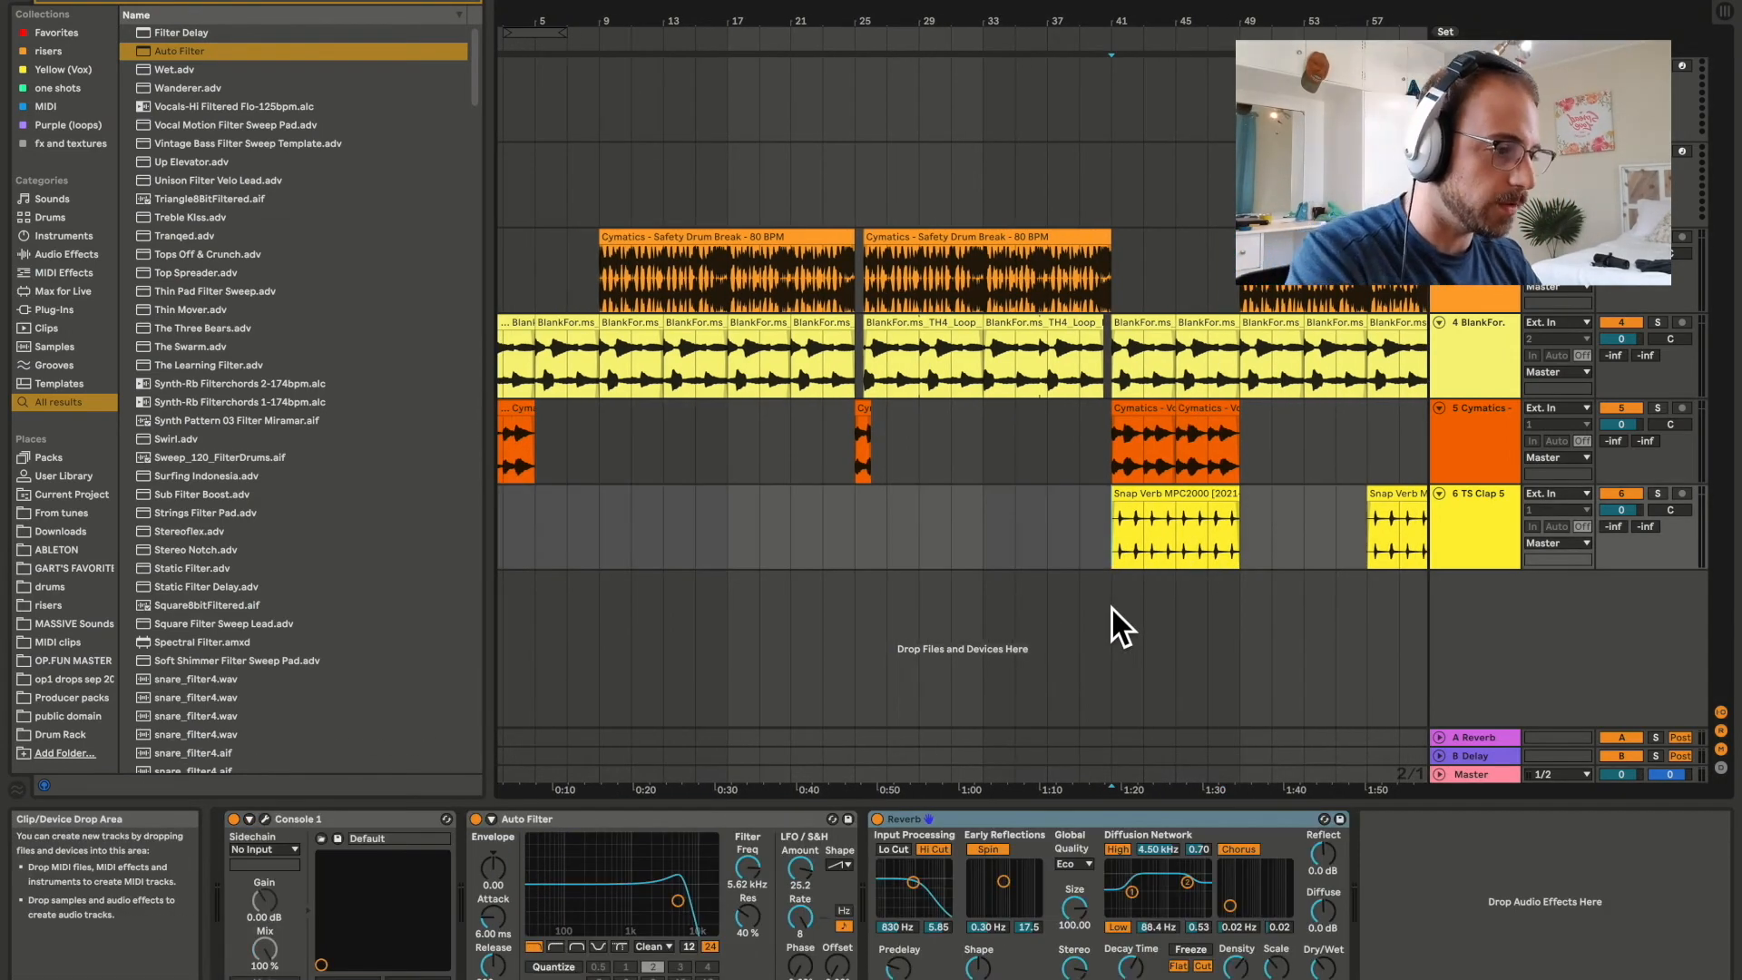
{"action": "key", "text": "space"}
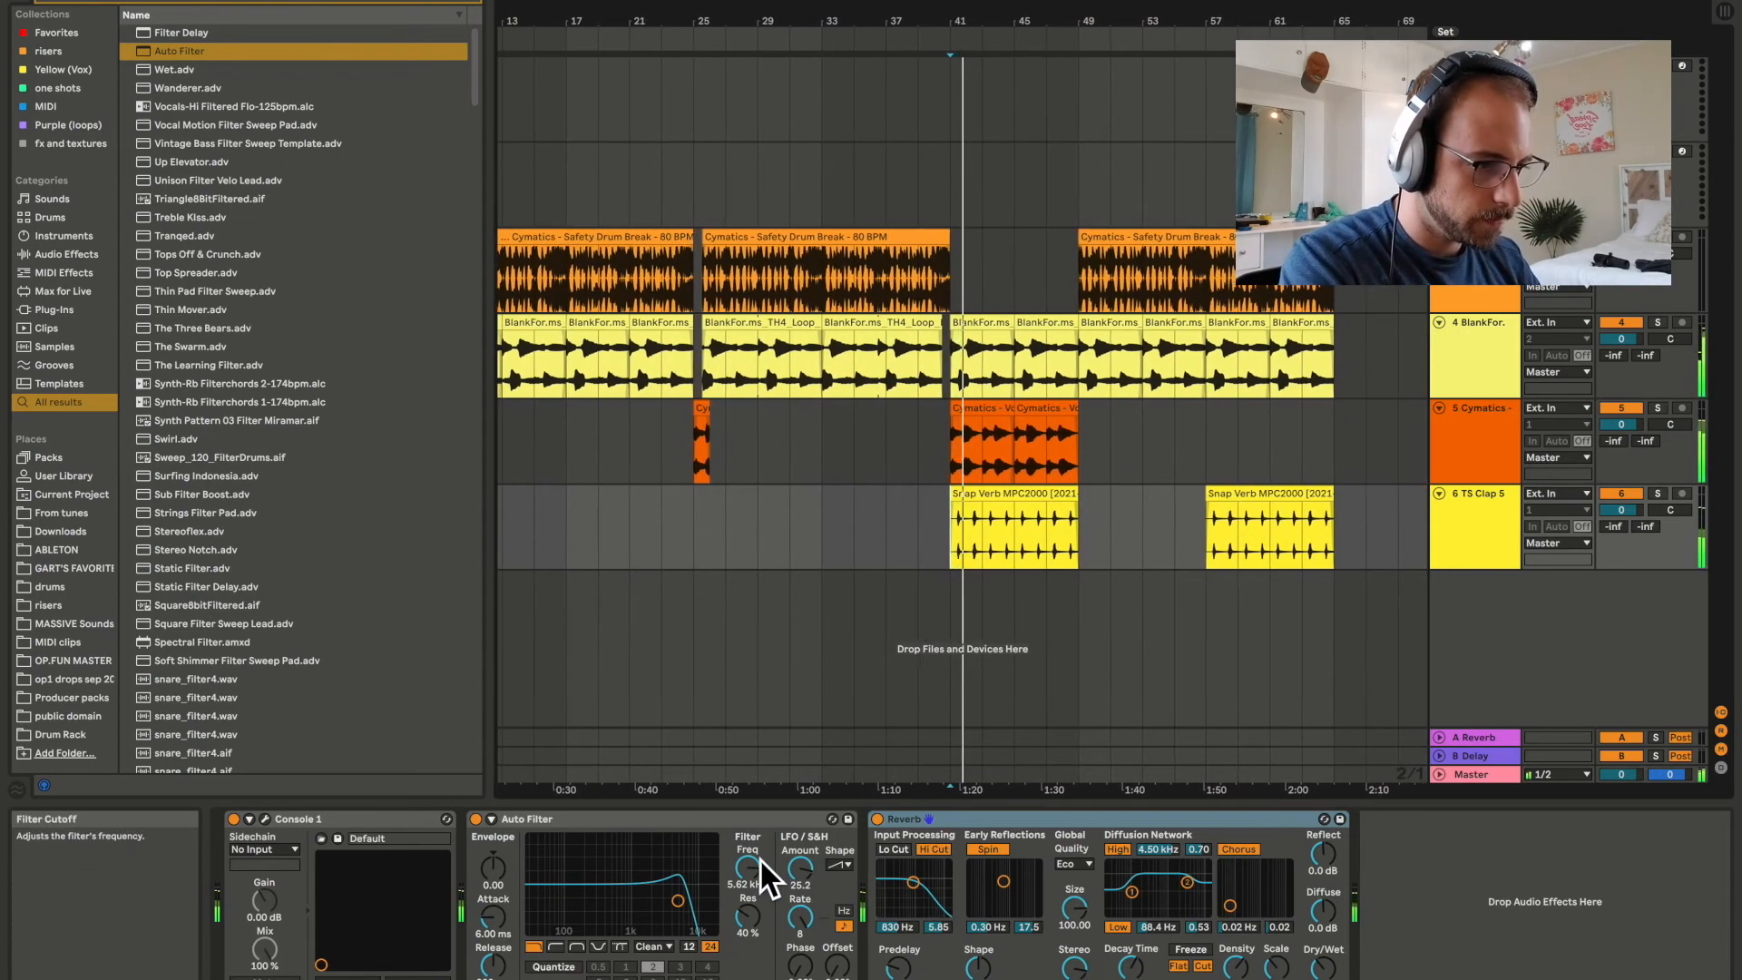
{"action": "left_click", "coordinate": [1470, 776]}
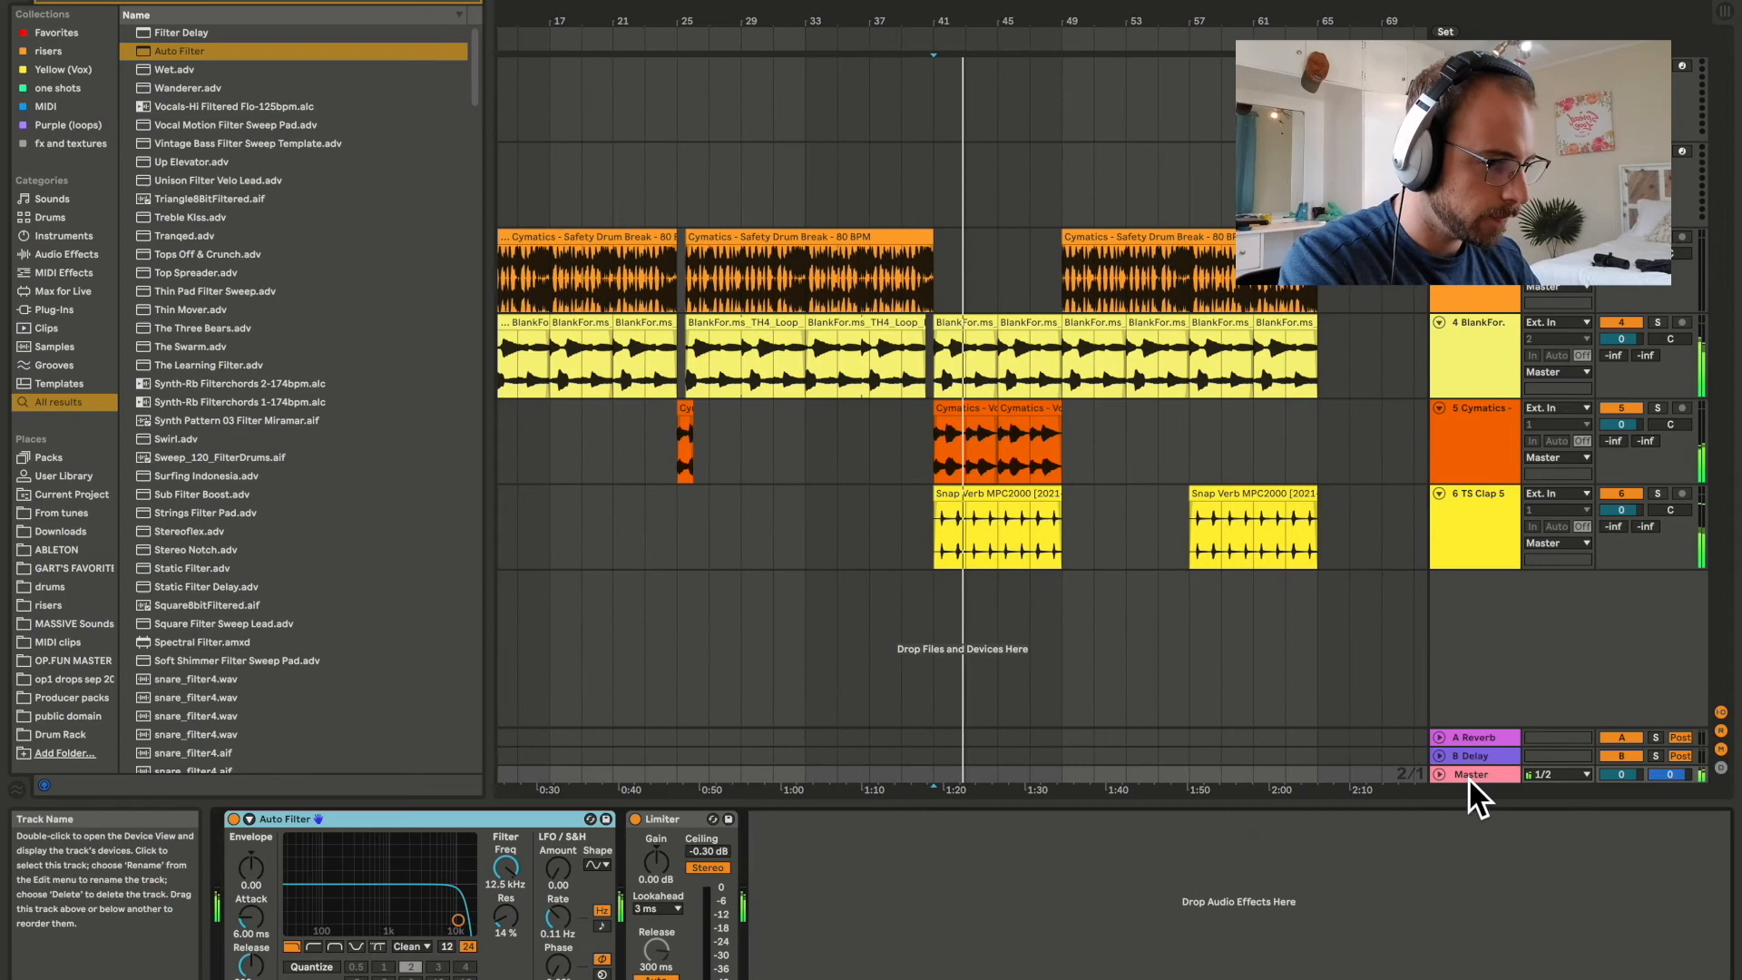
{"action": "left_click_drag", "start_coordinate": [504, 869], "coordinate": [504, 905]}
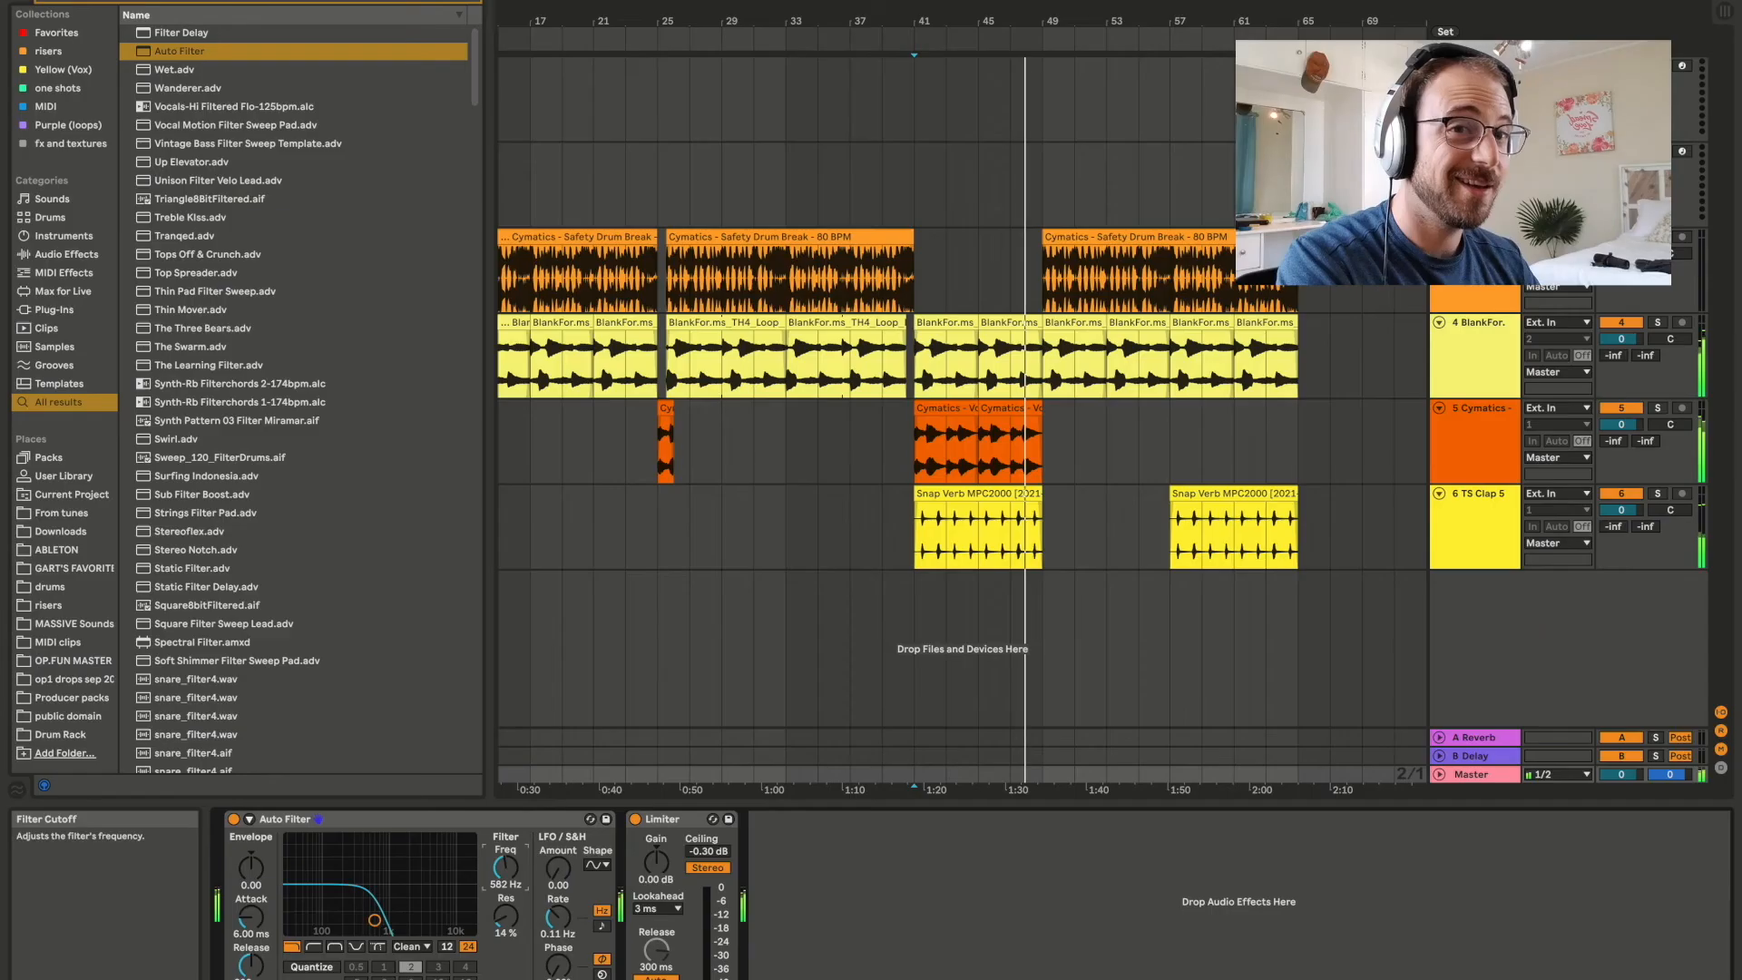
{"action": "left_click_drag", "start_coordinate": [510, 873], "coordinate": [510, 817]}
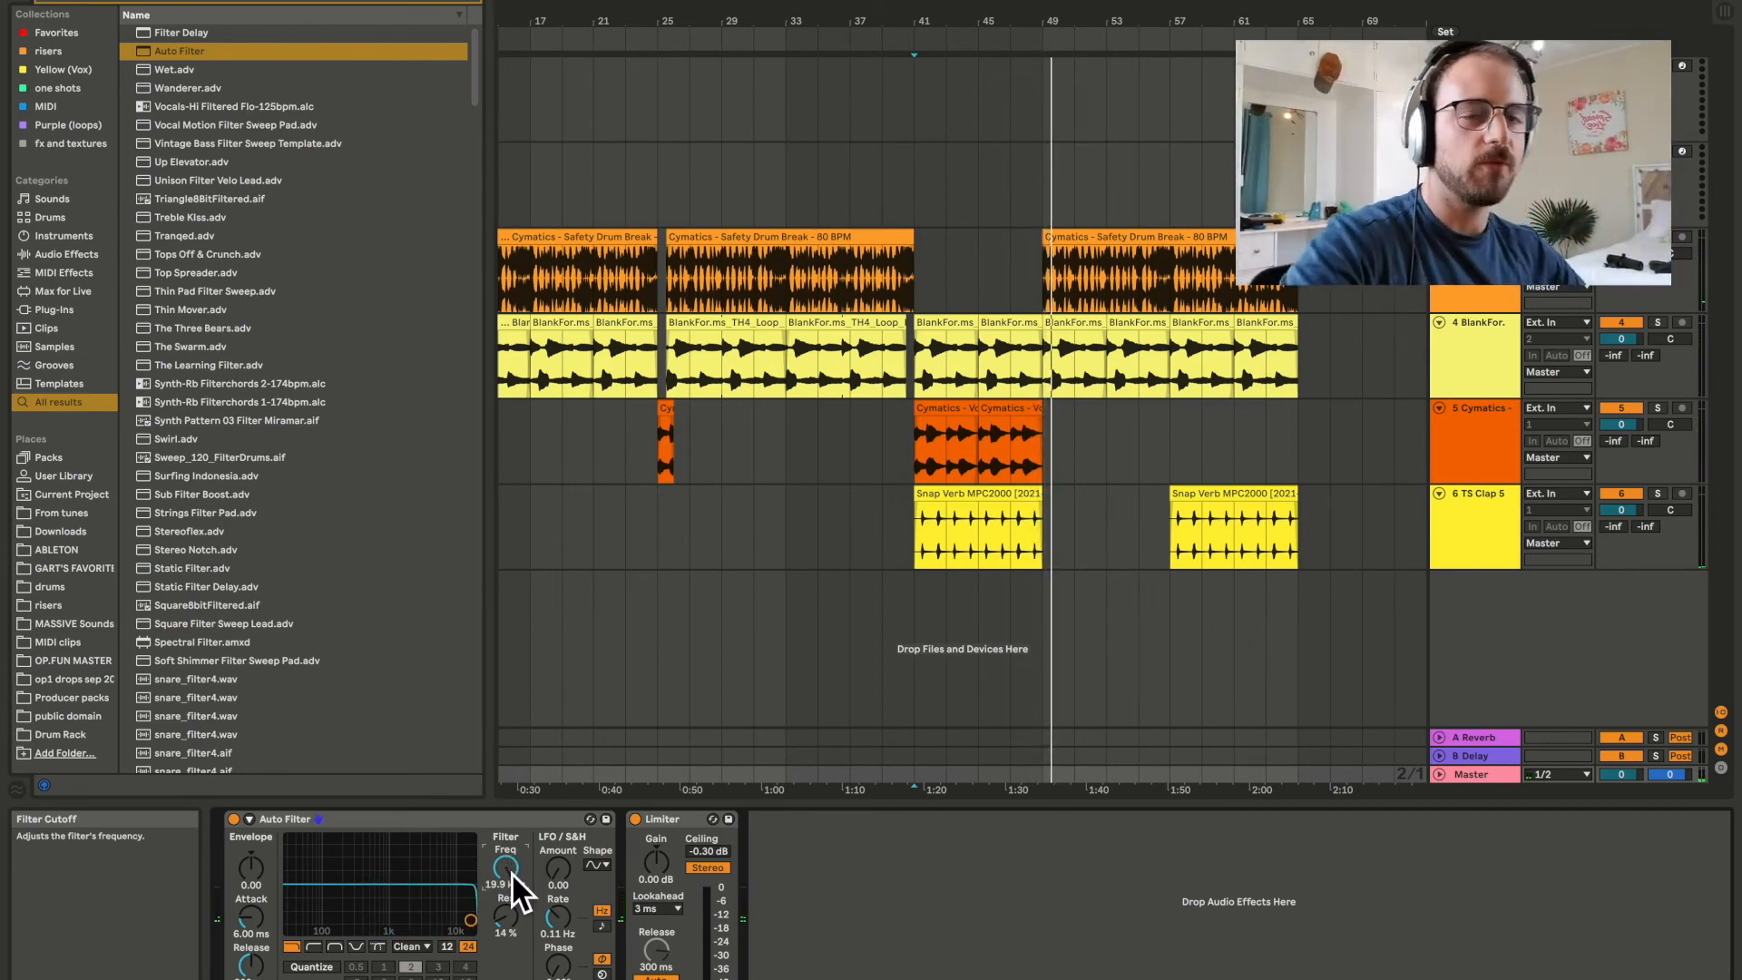
Show the Master's Auto Filter frequency automation and draw a dip from bar 41 to about 203 Hz, rising to 19.9 kHz at bar 49.
{"action": "left_click", "coordinate": [799, 557]}
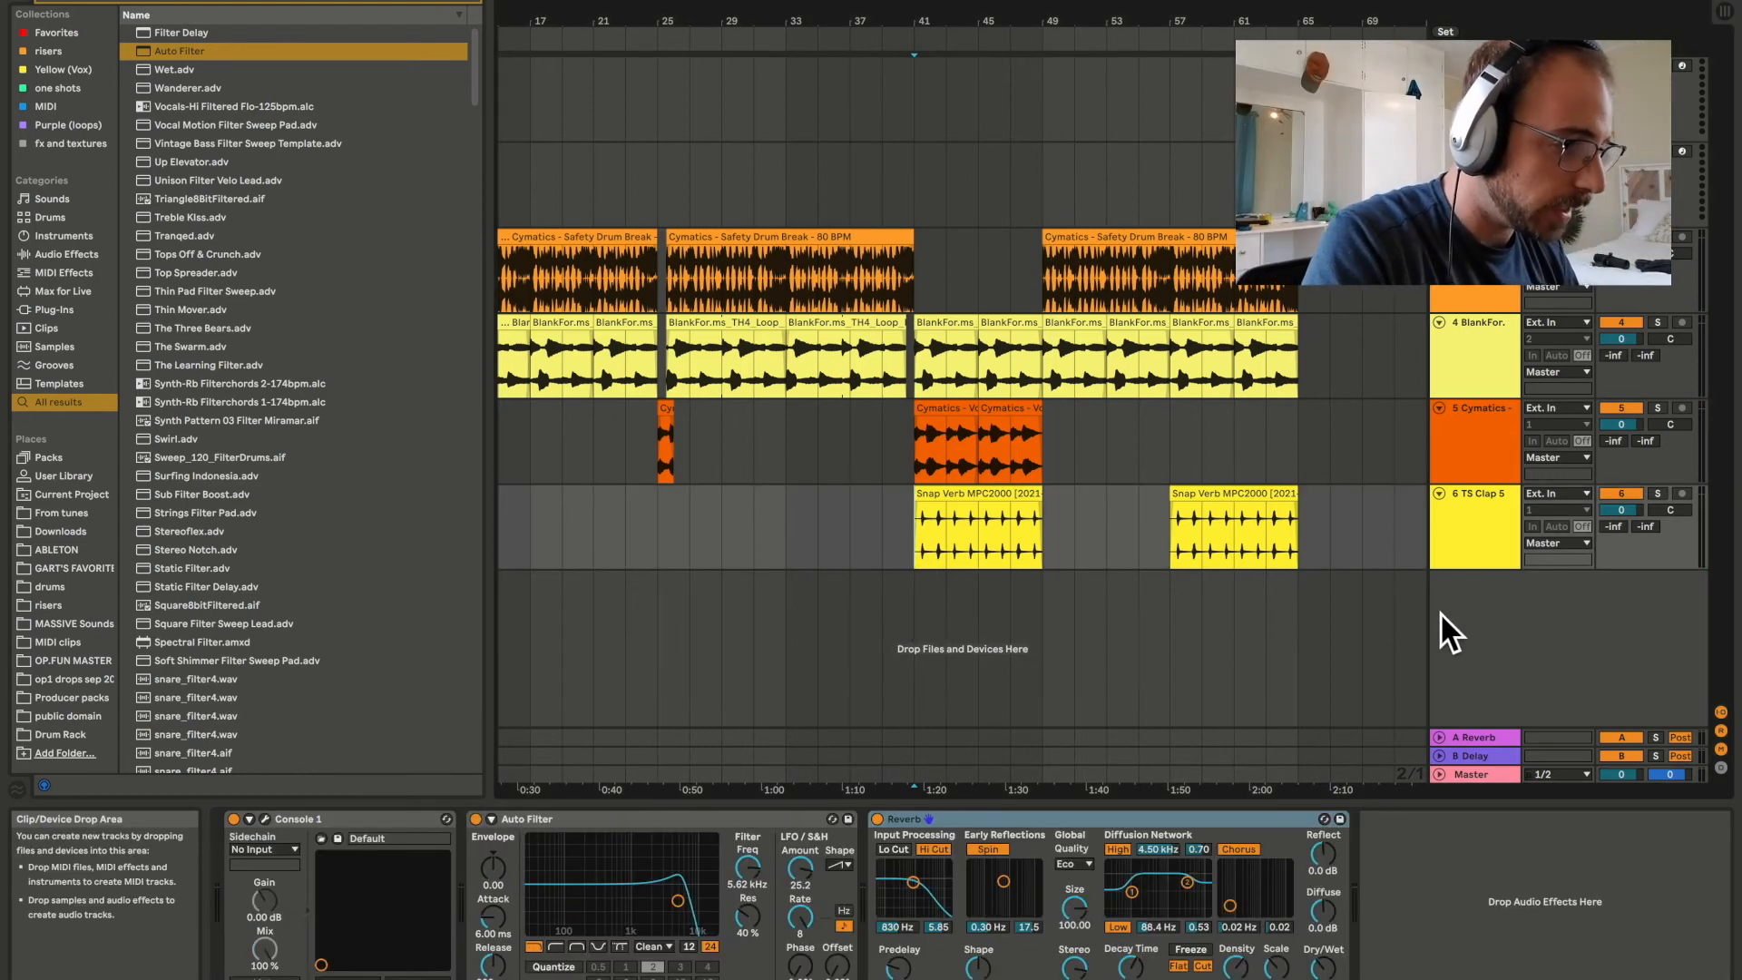
{"action": "left_click", "coordinate": [1462, 777]}
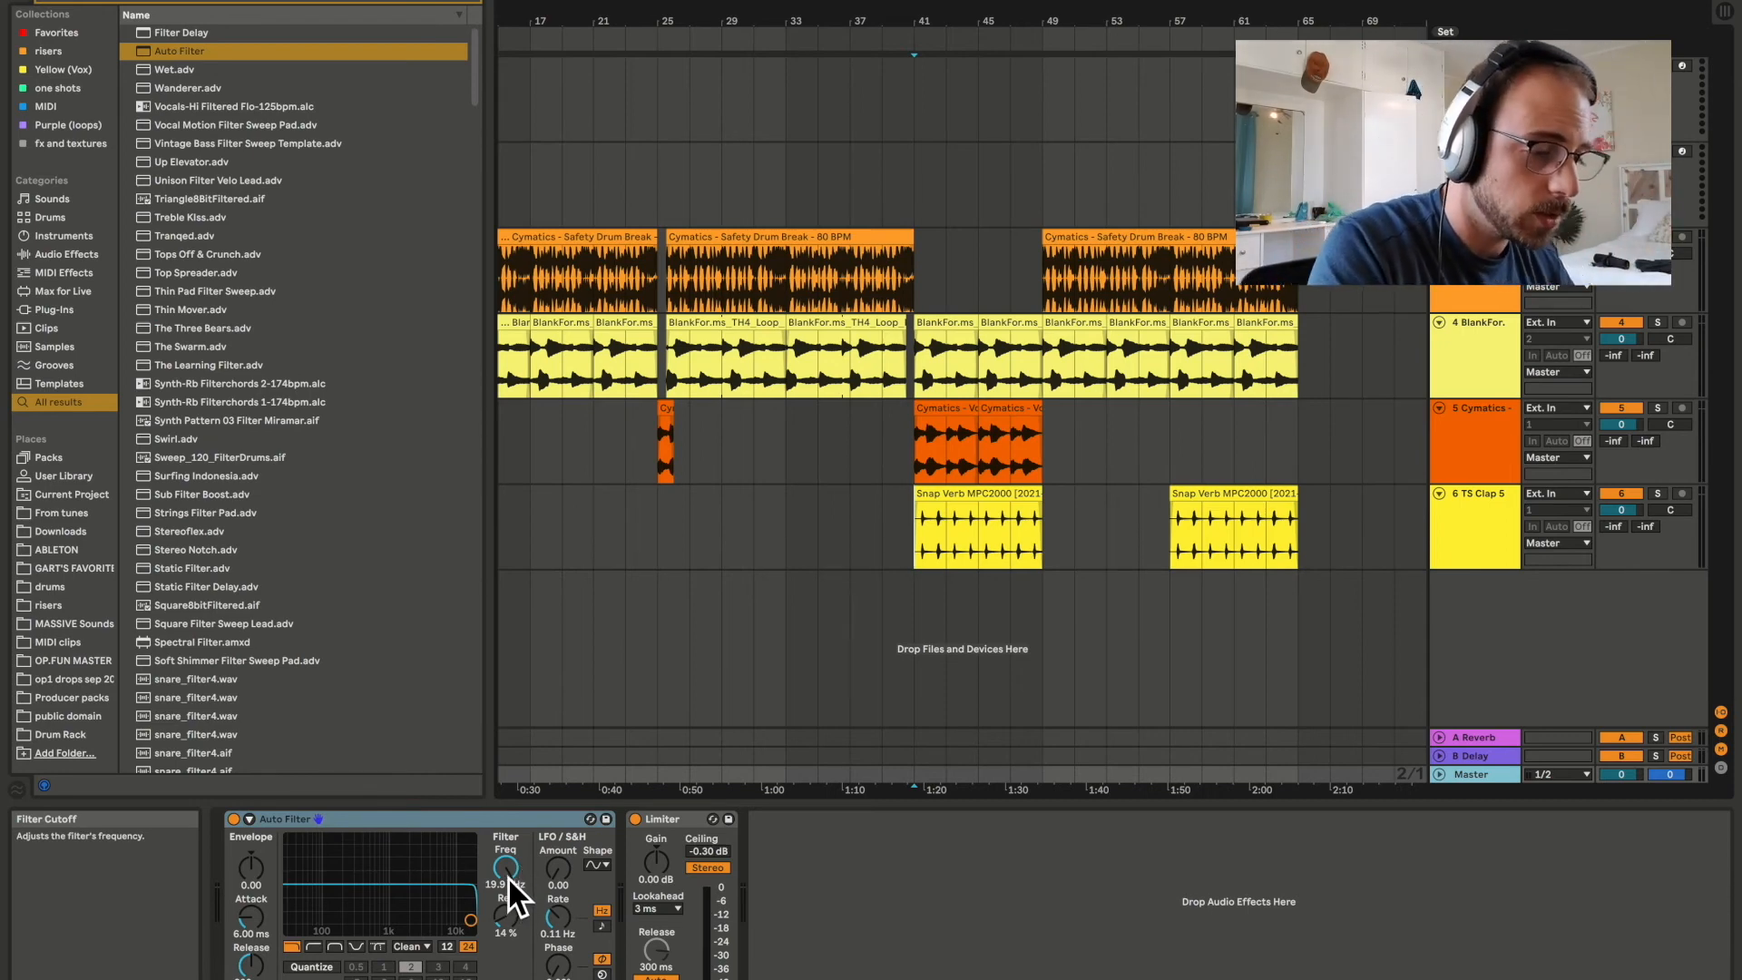
{"action": "key", "text": "a"}
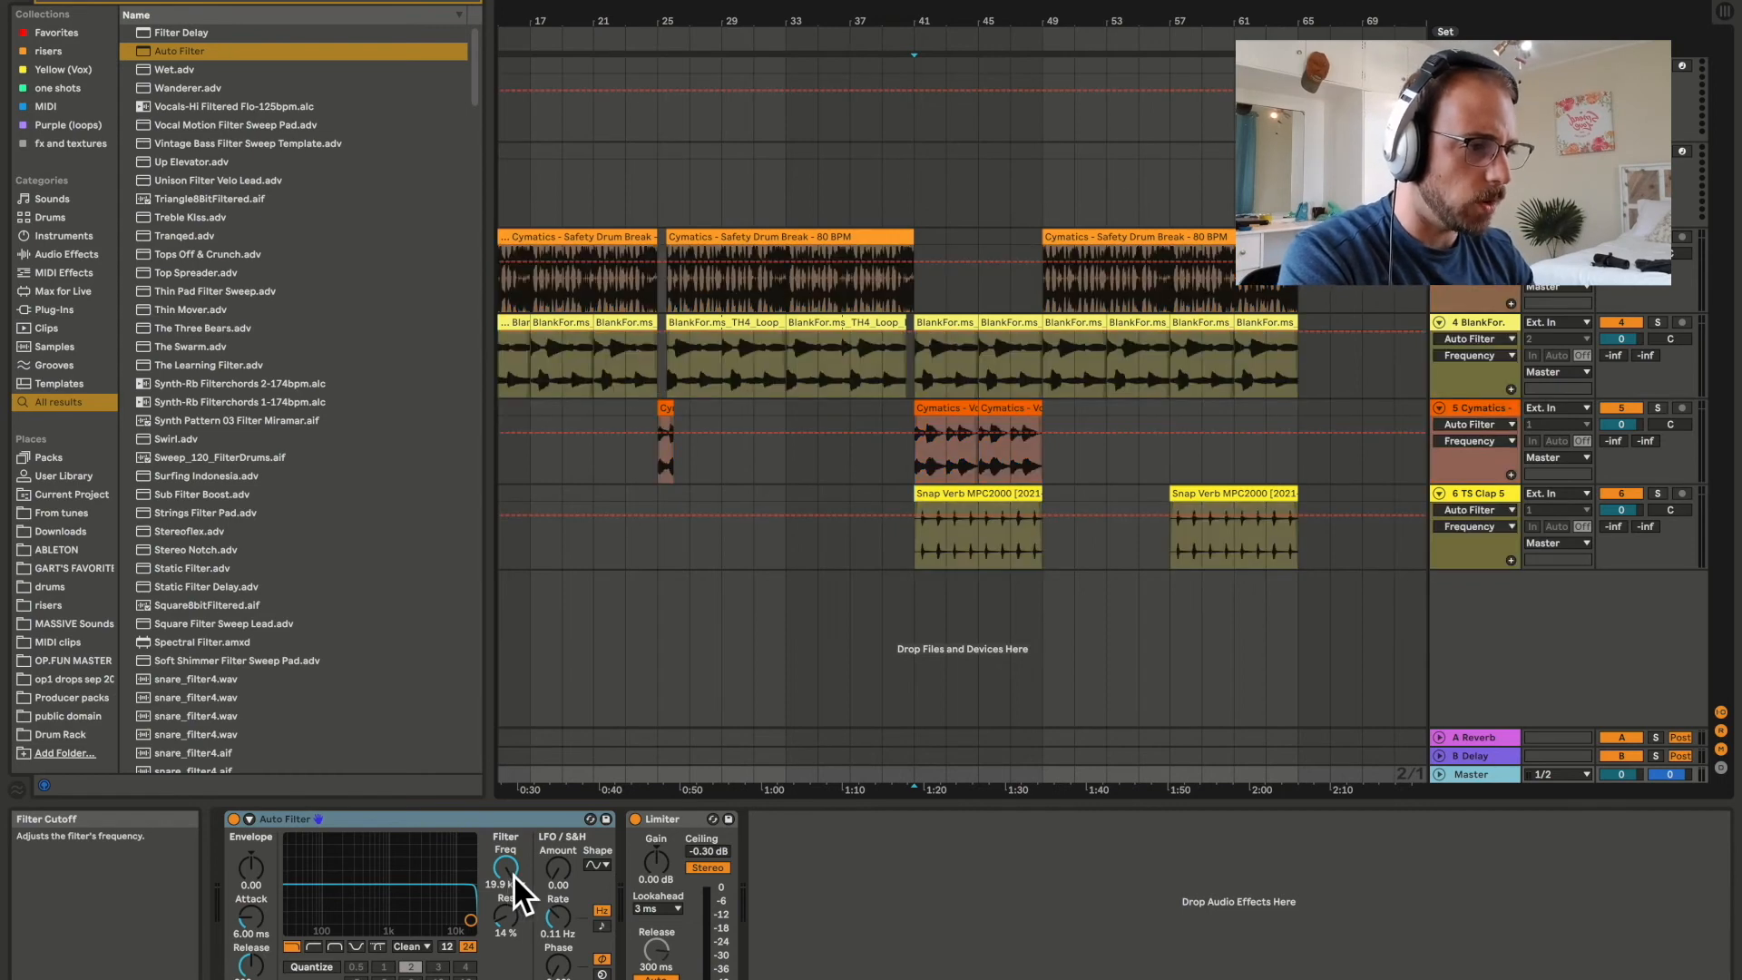
{"action": "left_click", "coordinate": [1442, 776]}
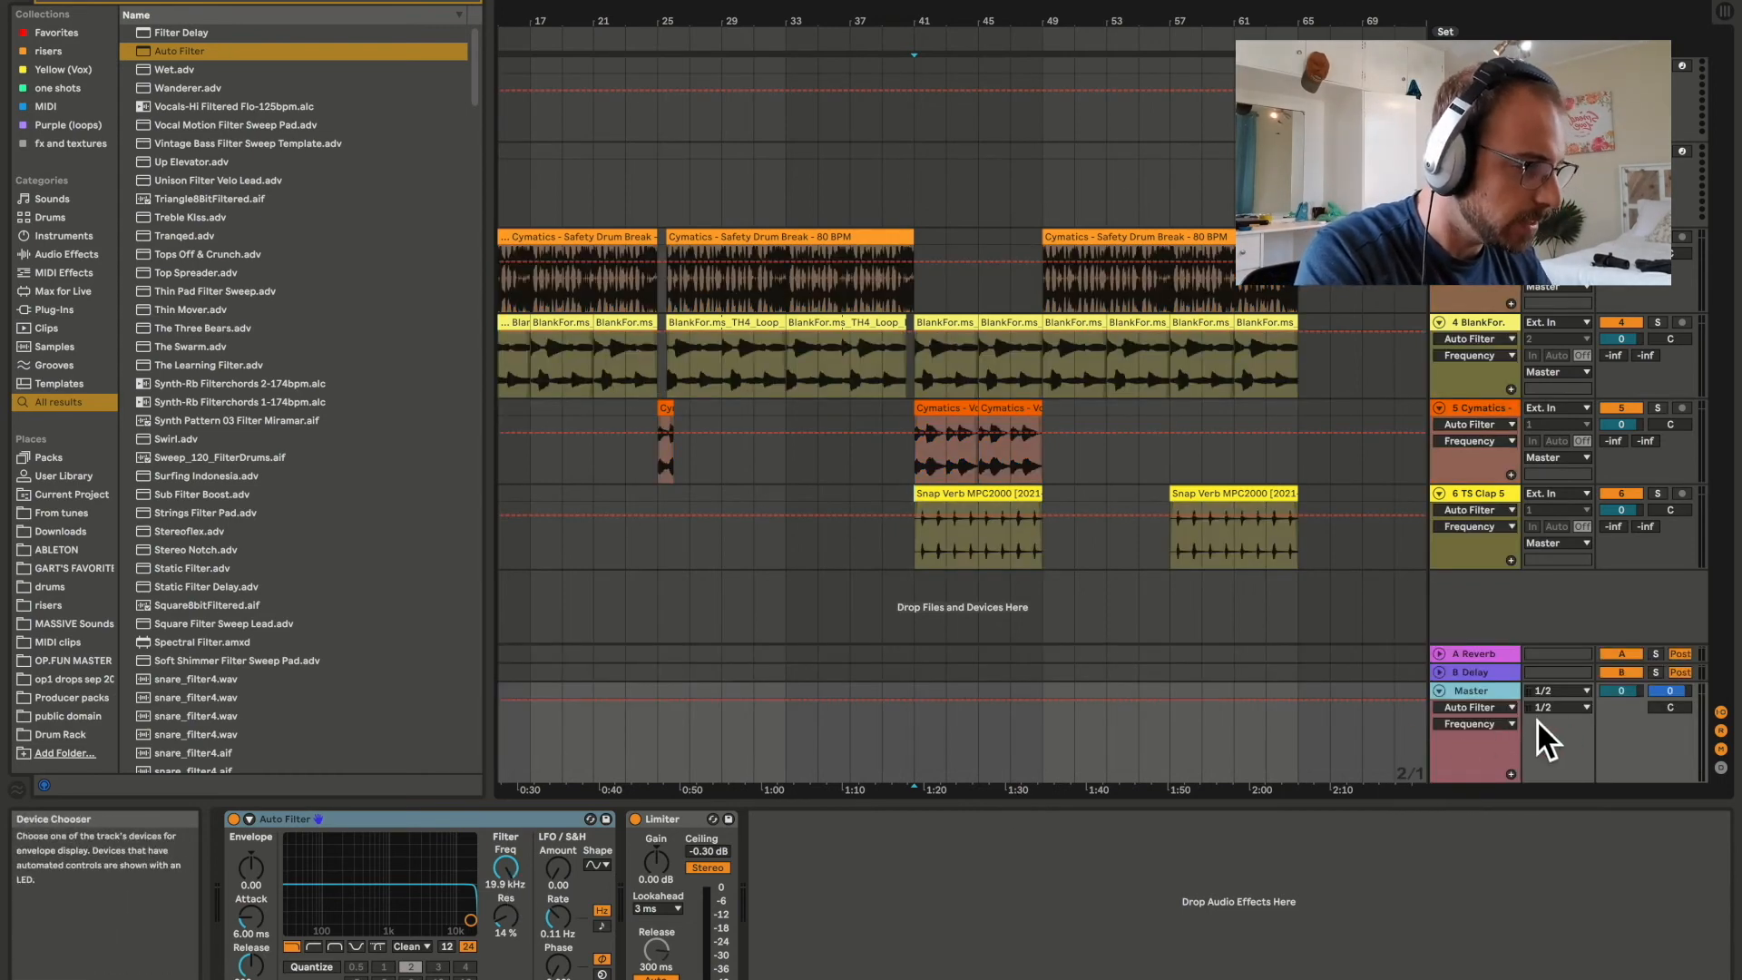
{"action": "left_click", "coordinate": [914, 701]}
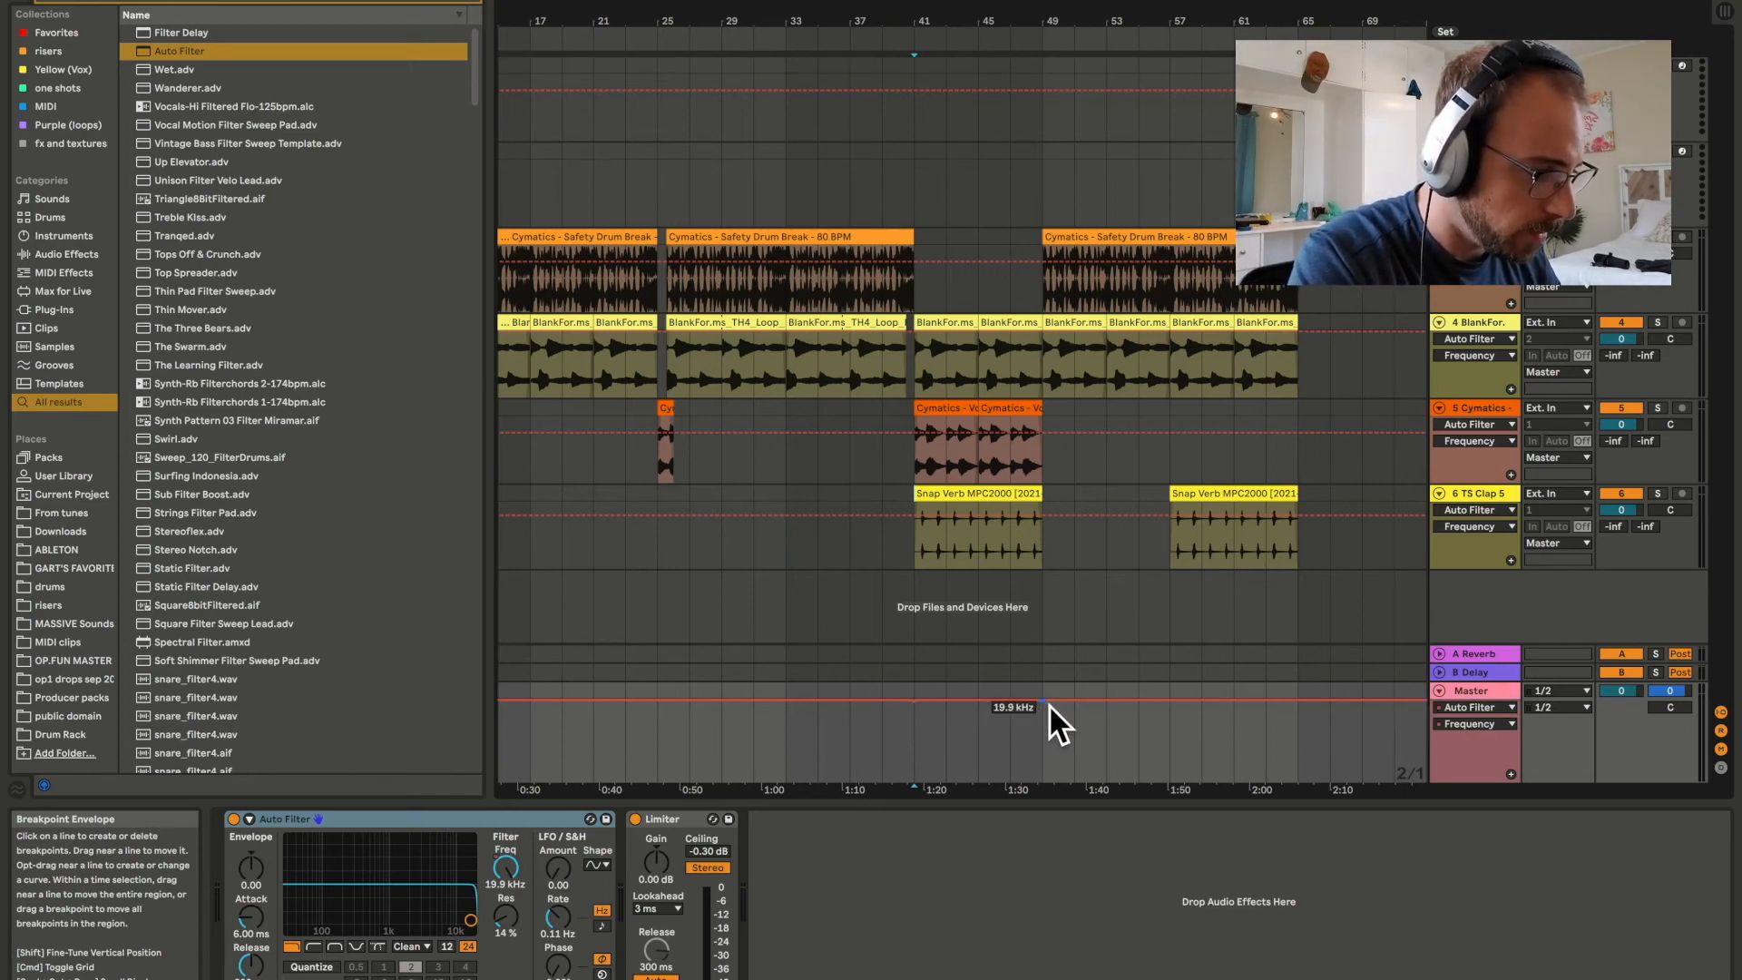
{"action": "left_click", "coordinate": [933, 702]}
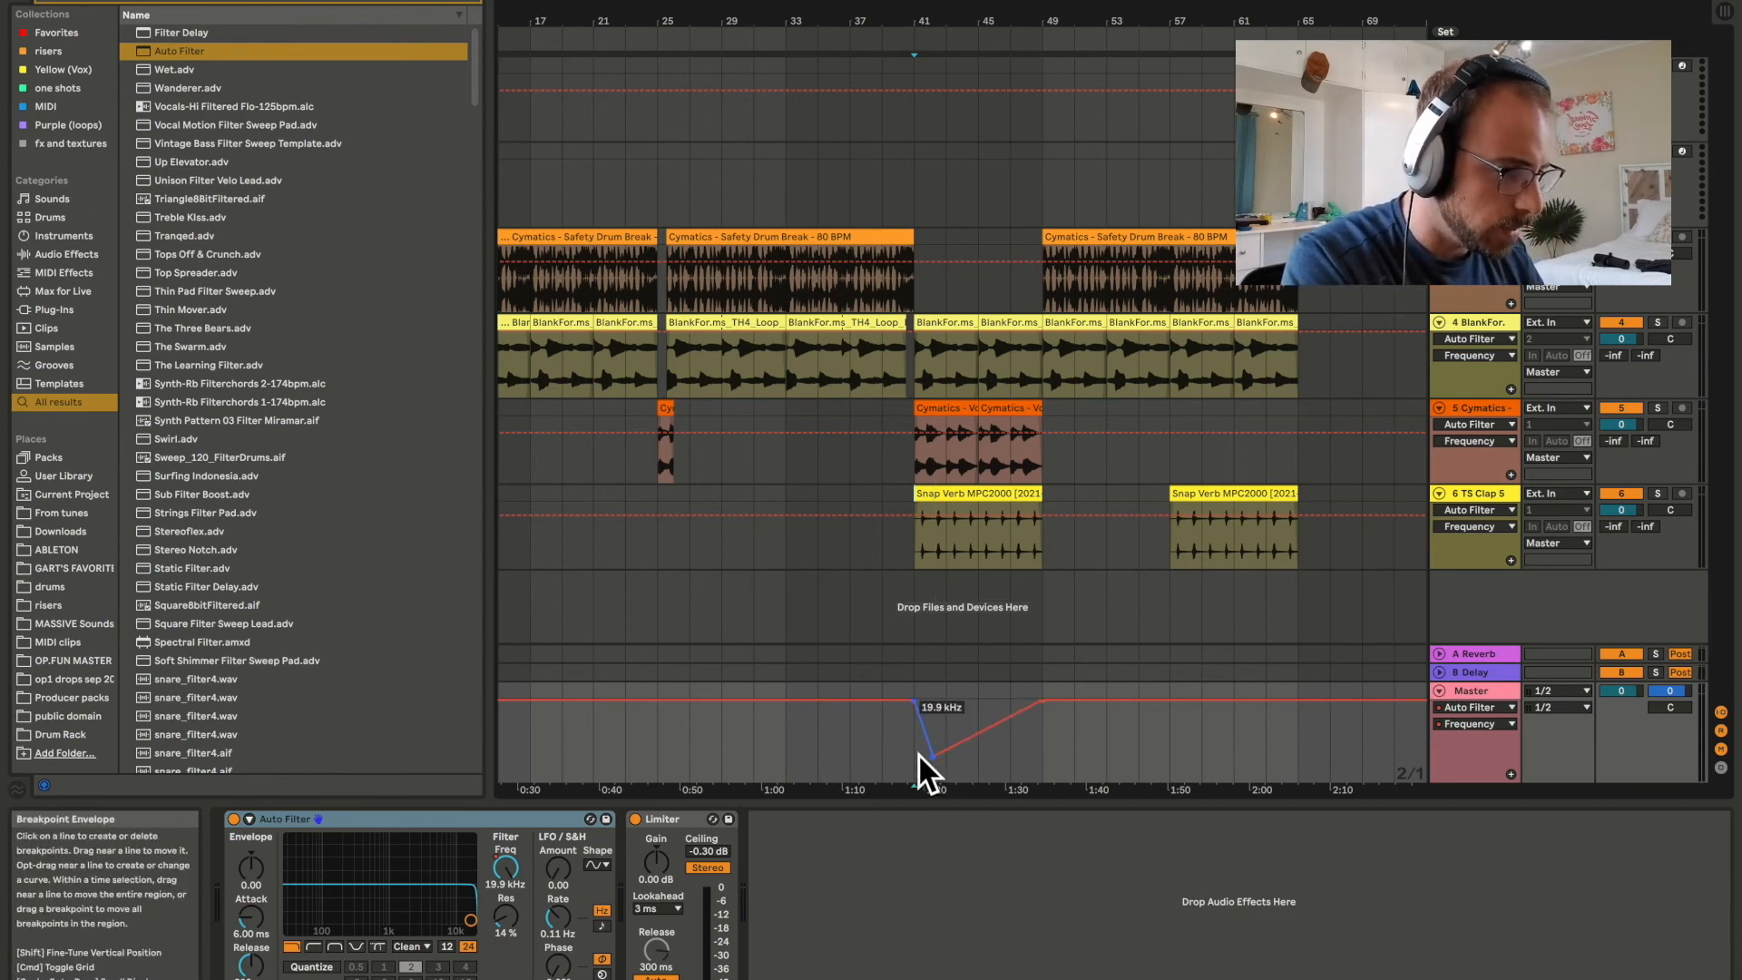
During playback from bar 41, raise the automation dip's lowest breakpoint to about 911 Hz and shift it to bar 43.
{"action": "key", "text": "space"}
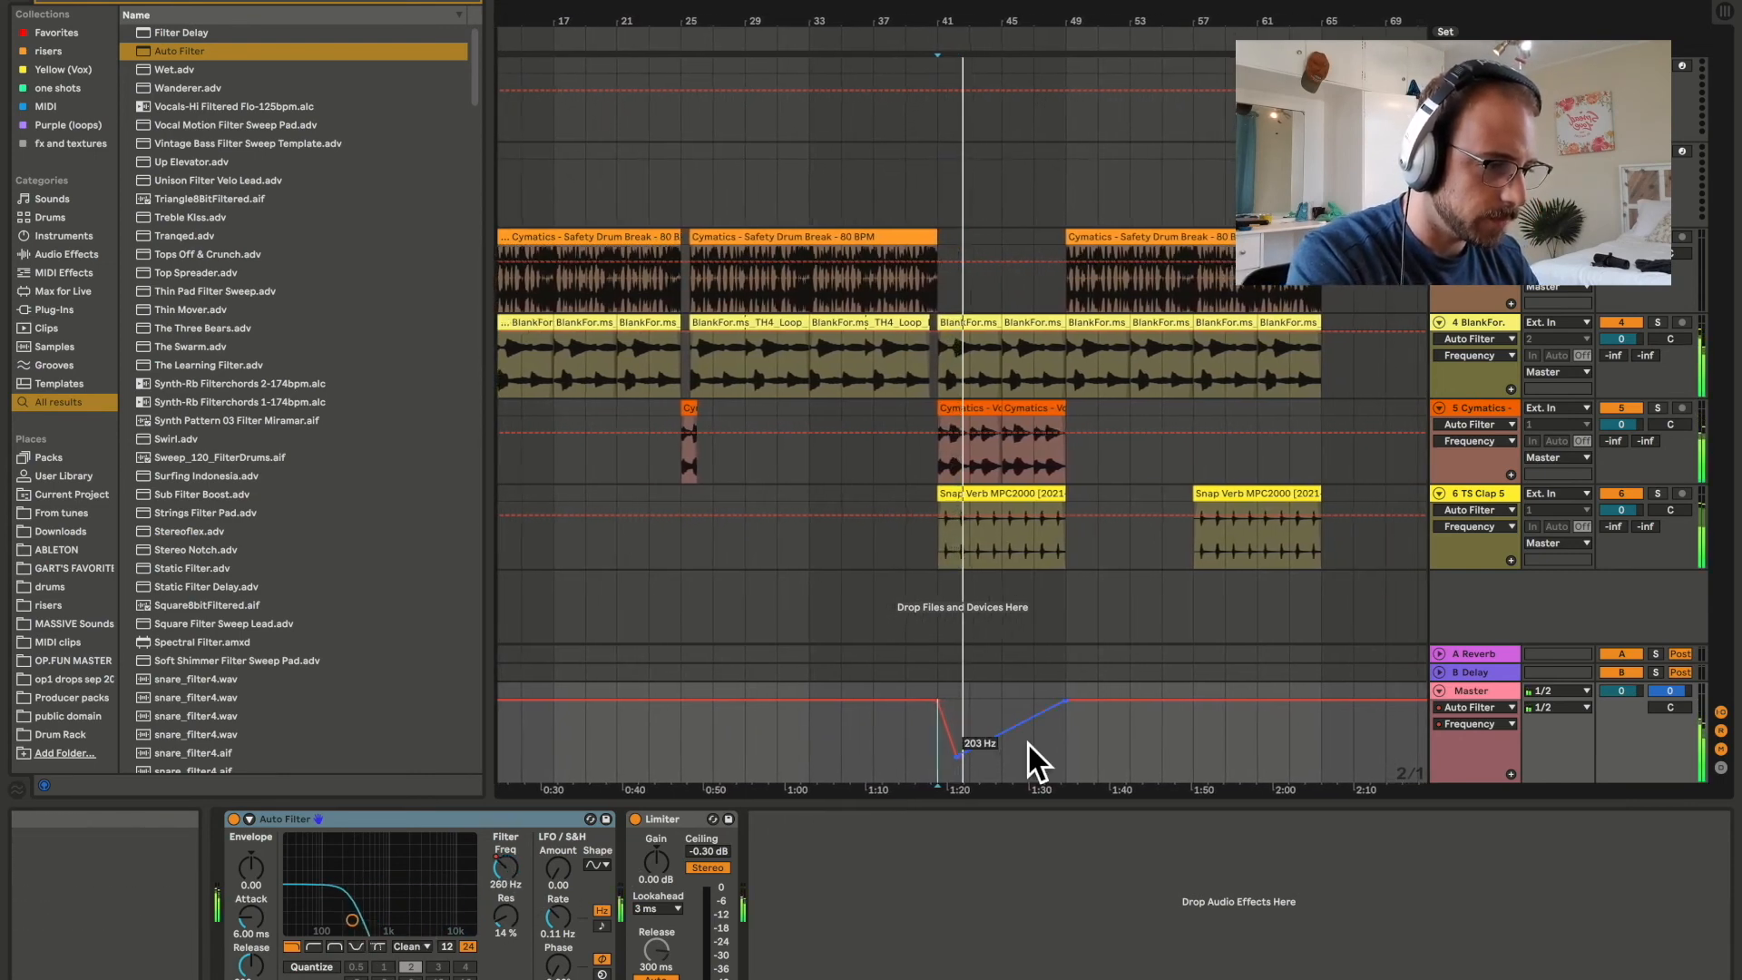
{"action": "left_click", "coordinate": [951, 760]}
{"action": "left_click_drag", "start_coordinate": [951, 760], "coordinate": [950, 743]}
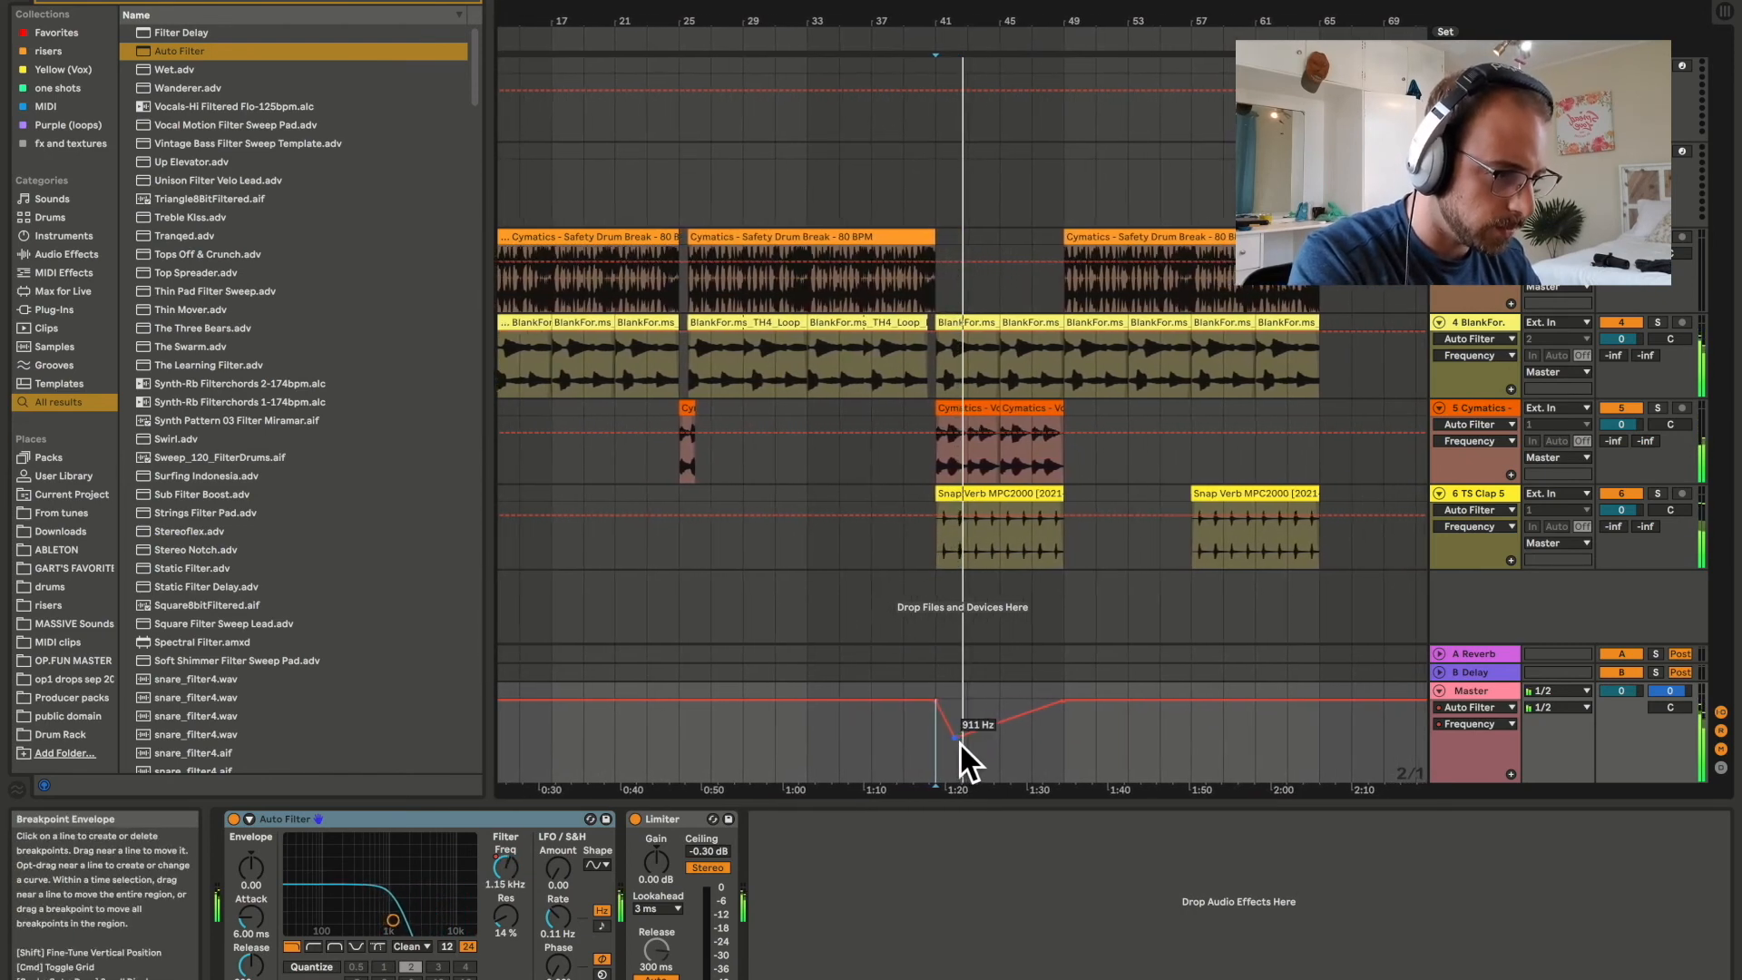
{"action": "left_click_drag", "start_coordinate": [955, 742], "coordinate": [968, 742]}
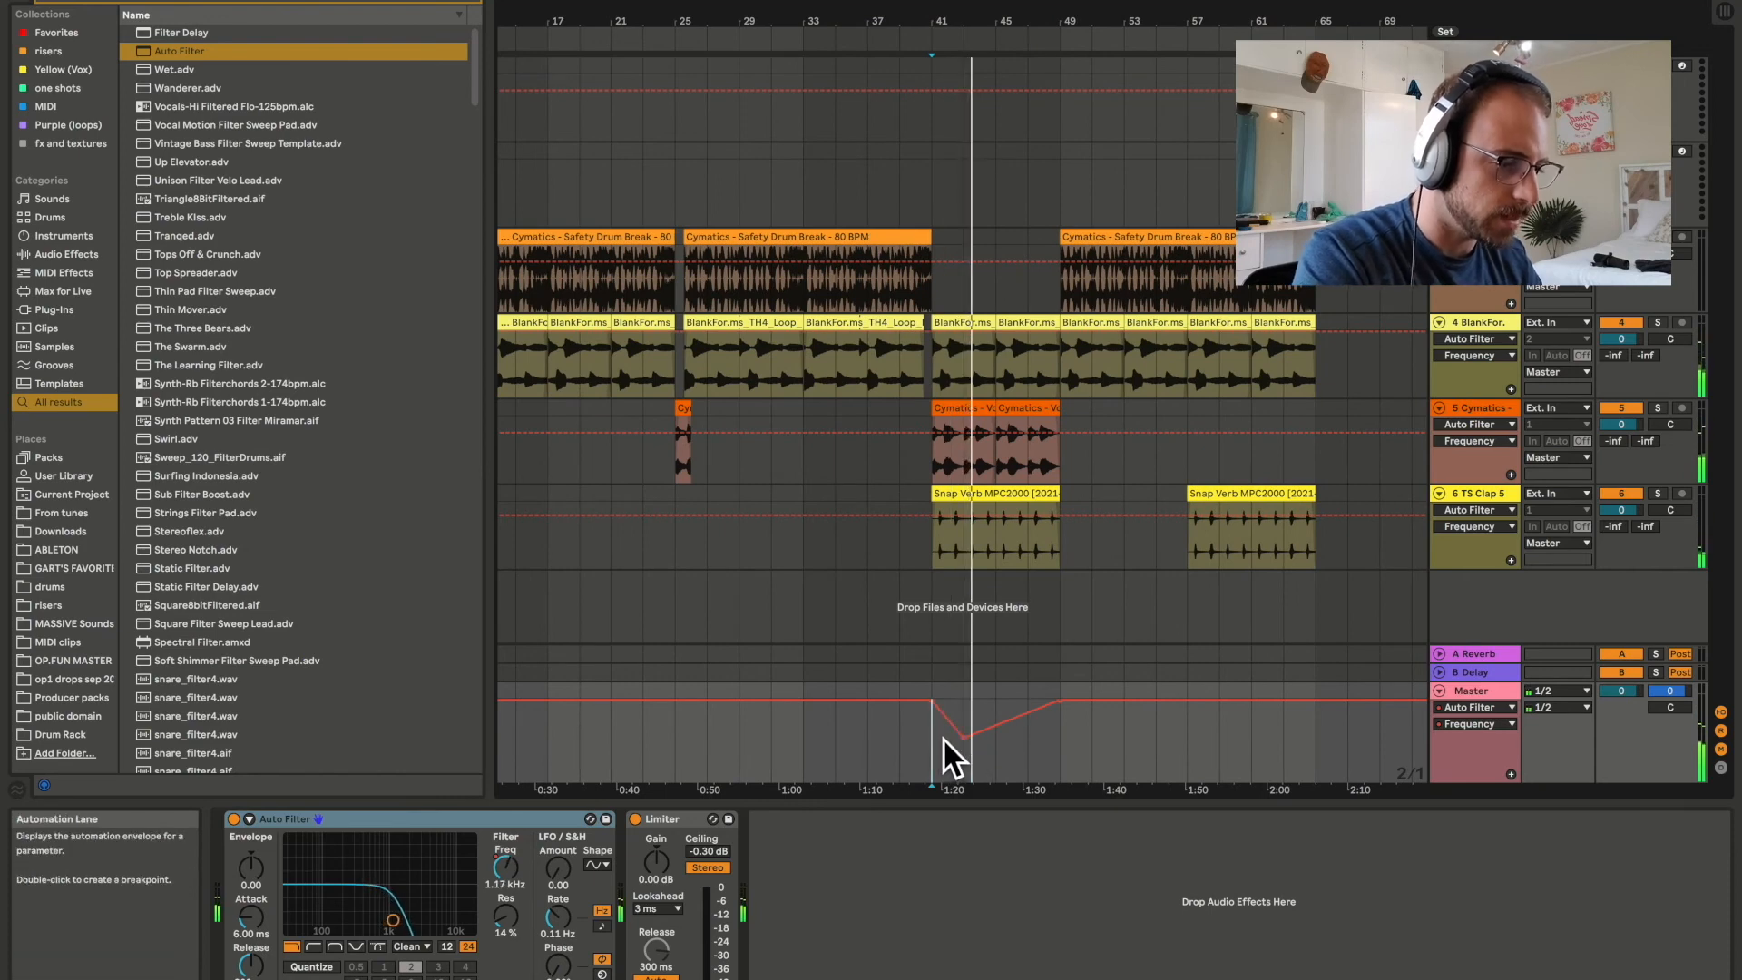
Replay the automated filter sweep from bar 41 past bar 49, and hide the automation envelopes.
{"action": "key", "text": "space"}
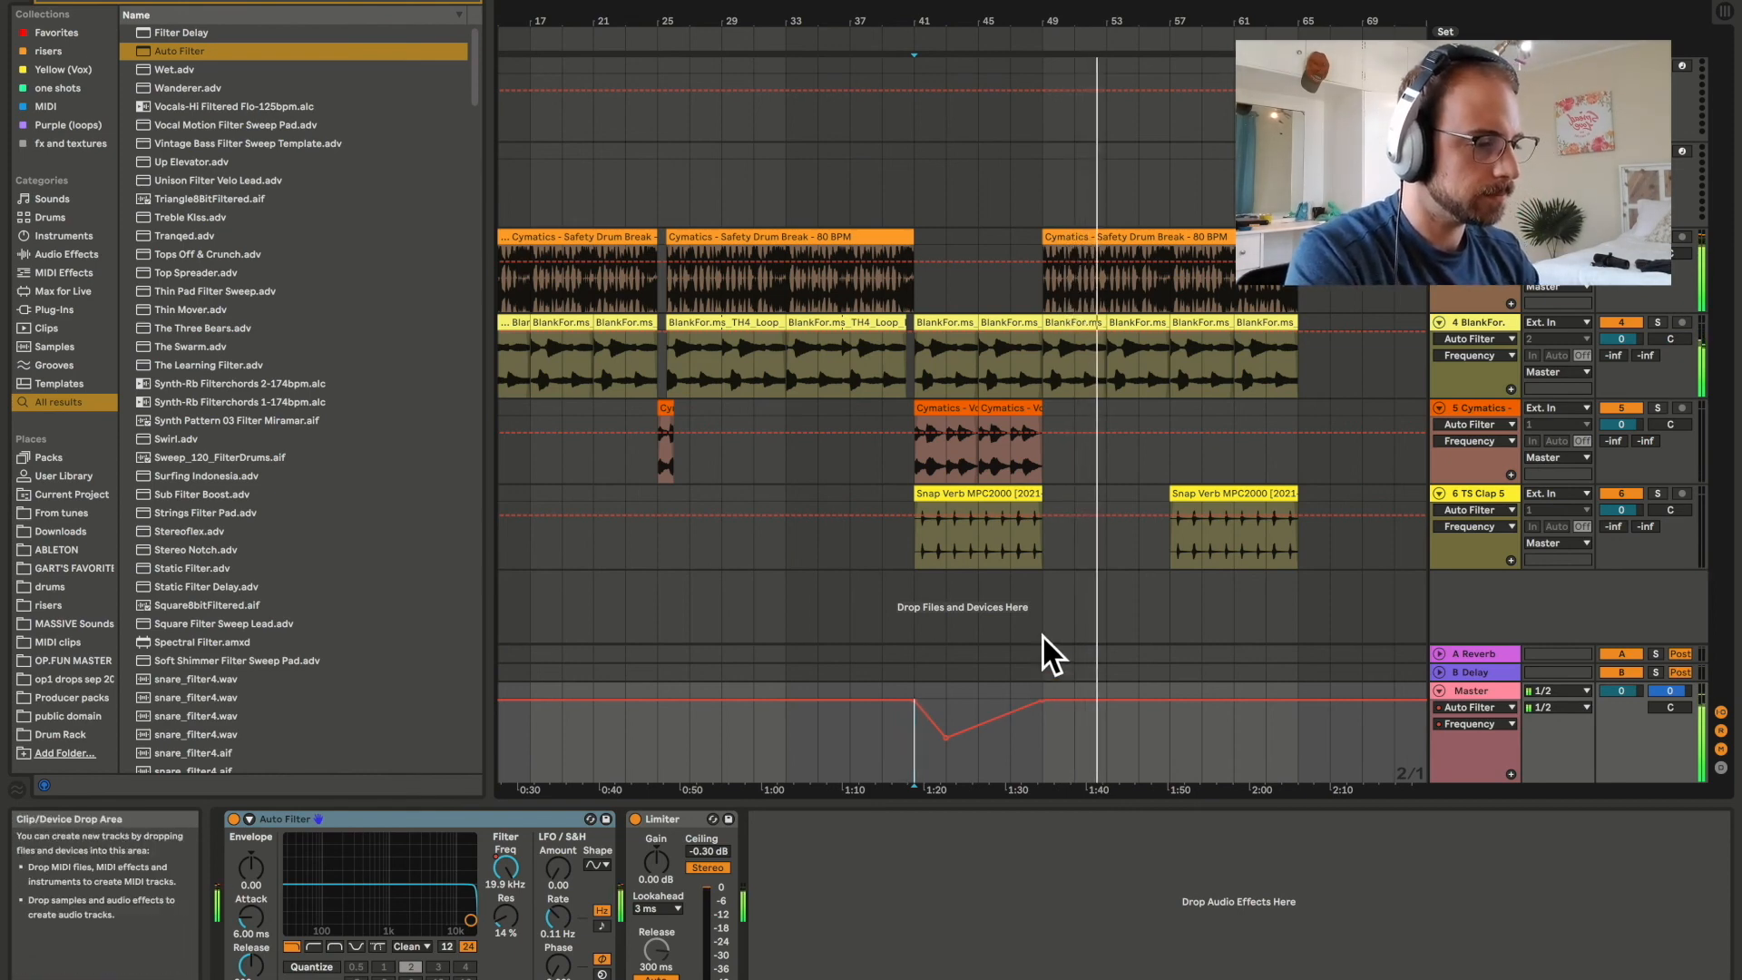
{"action": "key", "text": "a"}
{"action": "key", "text": "space"}
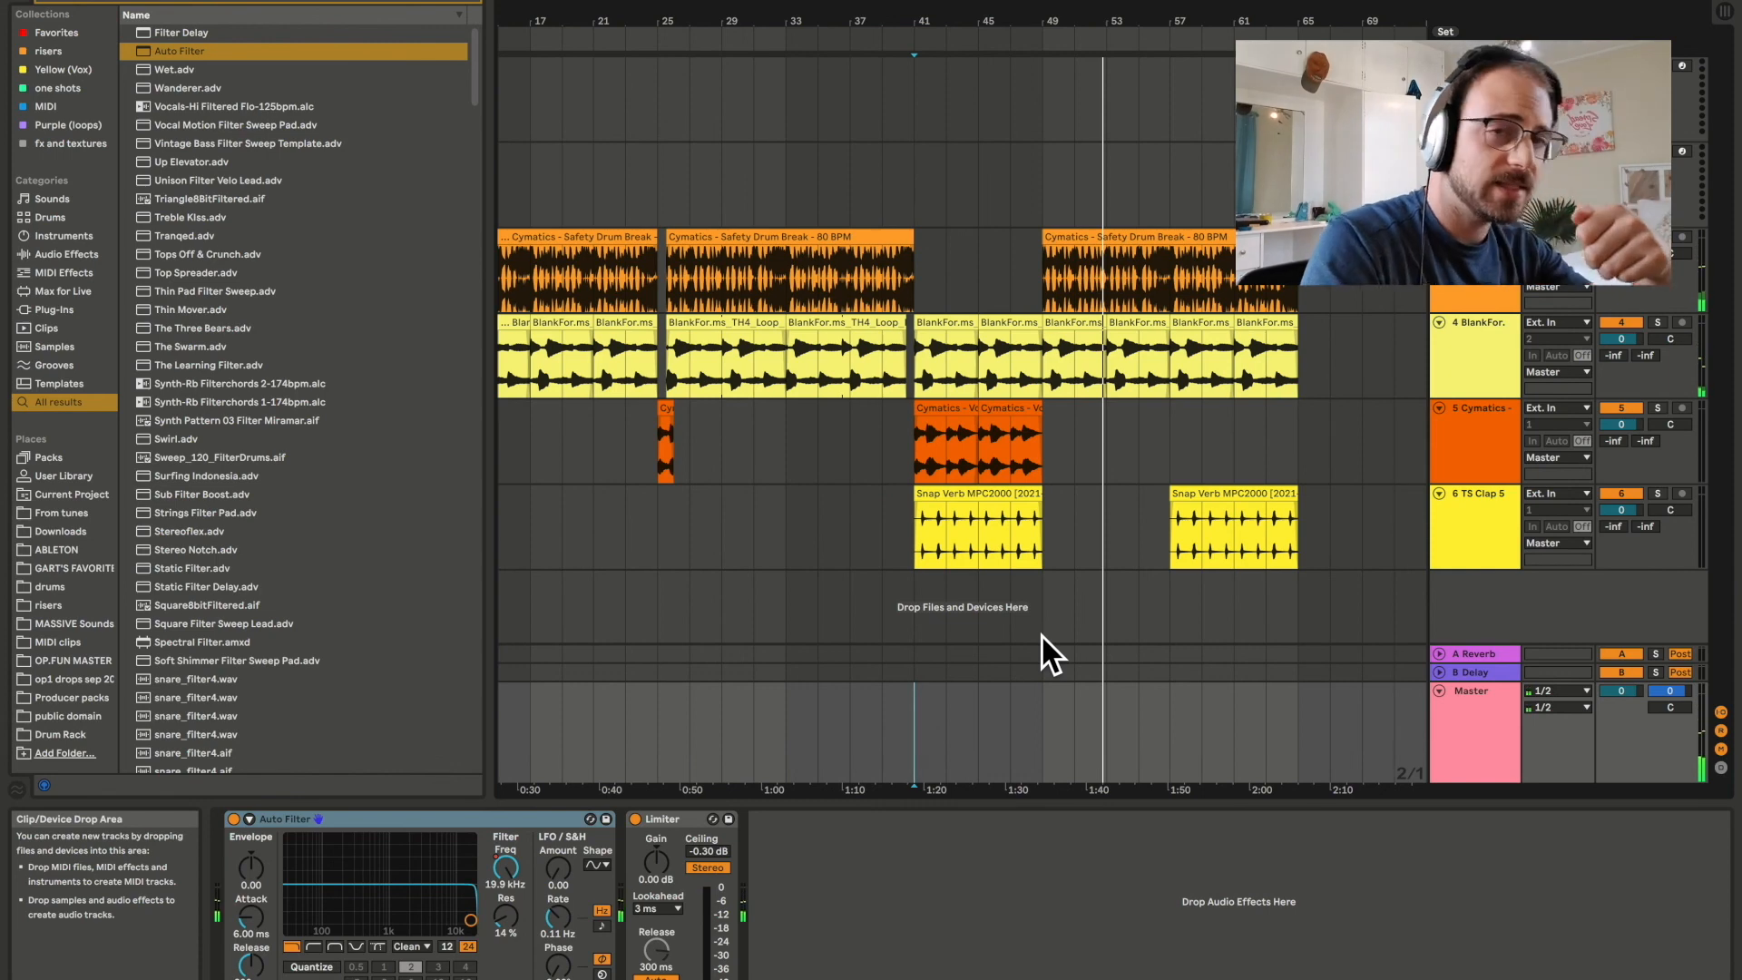